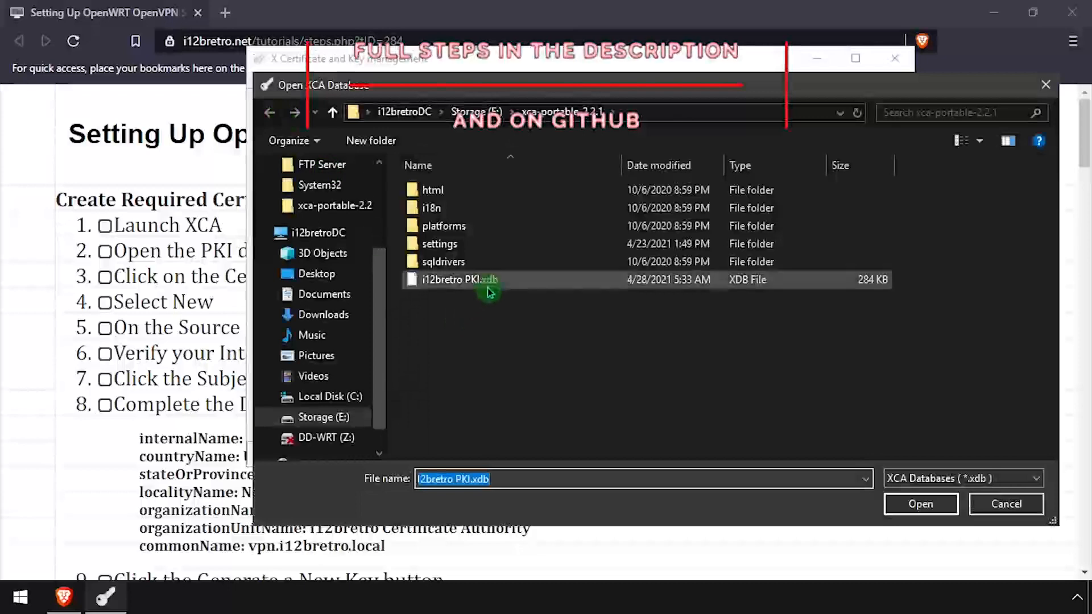
# Open the i12bretro PKI.xdb database and enter the database password
pyautogui.write('p•••••••')
pyautogui.press('Return')
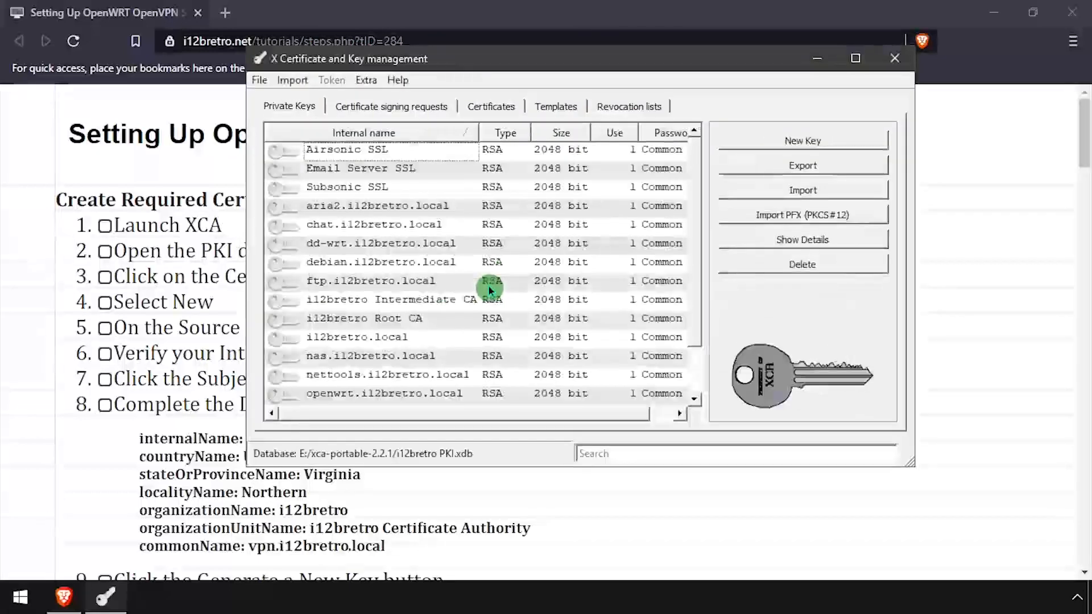
# Start a new certificate signed by the i12bretro Intermediate CA under the i12bretro Root CA
pyautogui.click(479, 105)
pyautogui.click(273, 153)
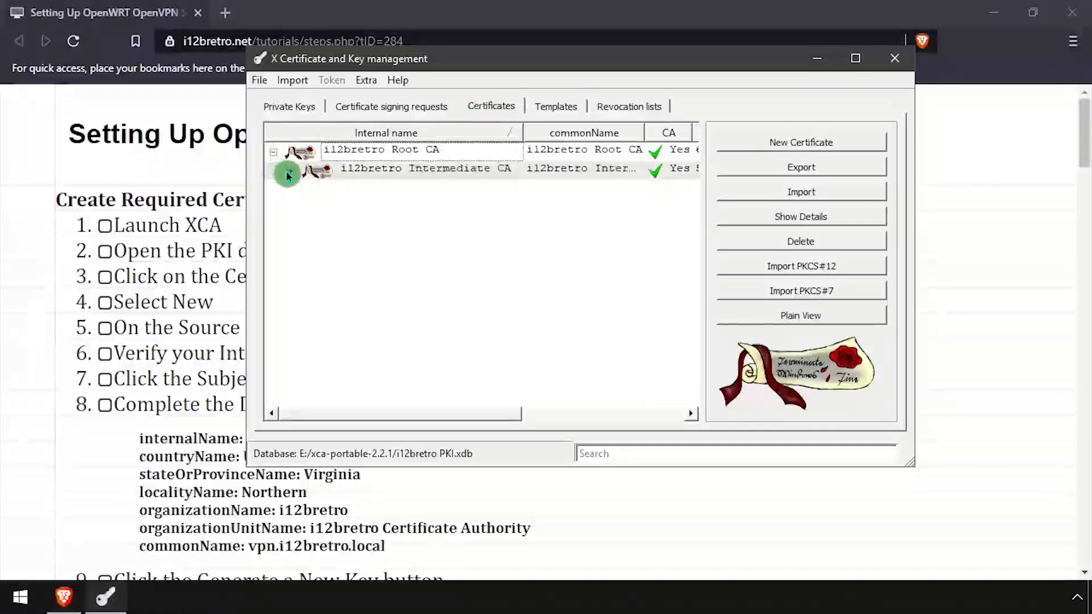
pyautogui.click(290, 172)
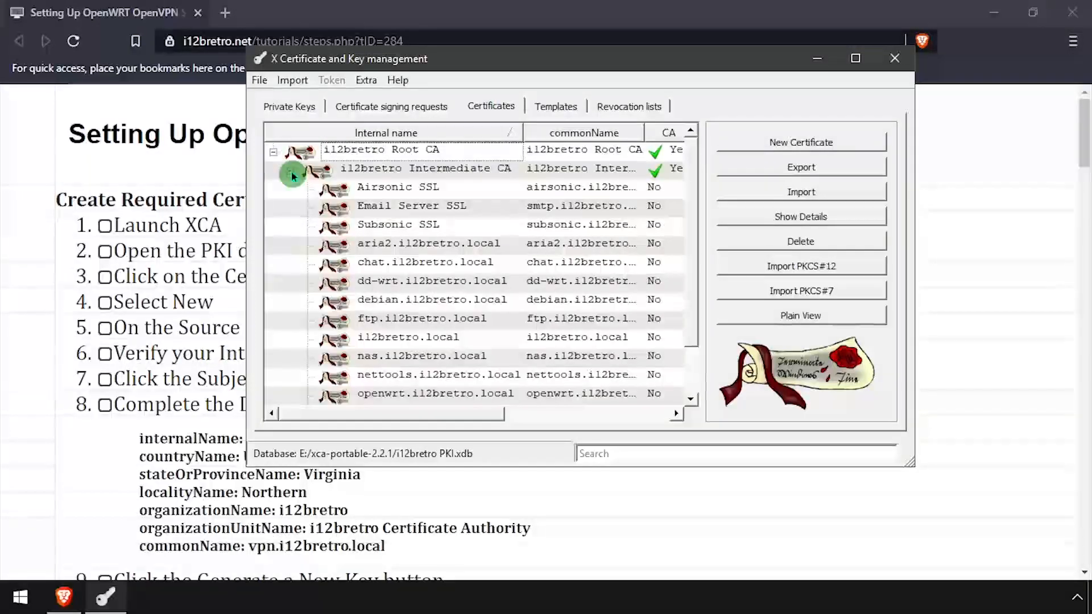
pyautogui.rightClick(399, 169)
pyautogui.click(432, 178)
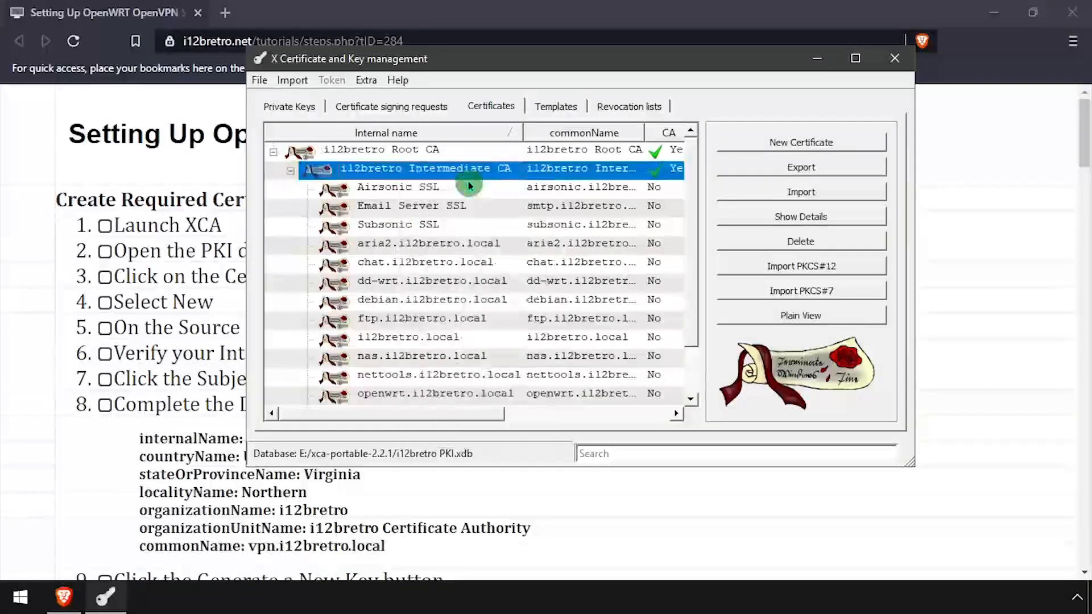
# Fill in the subject with internal name OpenVPN Server, US, Virginia, Northern, i12bretro, i12bretro Certificate Authority, and common name vpn.i12bretro.local
pyautogui.click(345, 85)
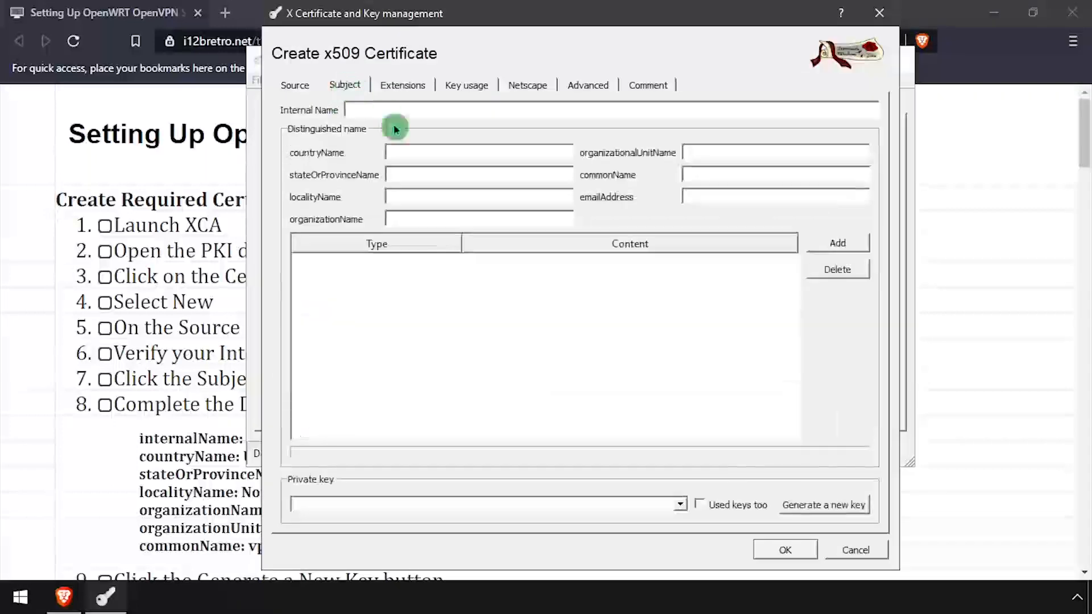
pyautogui.write('erver')
pyautogui.press('Tab')
pyautogui.write('US')
pyautogui.press('Tab')
pyautogui.write('Virginia')
pyautogui.press('Tab')
pyautogui.write('Northern')
pyautogui.press('Tab')
pyautogui.write('i12bretro')
pyautogui.press('Tab')
pyautogui.write('i12bretro Certifica')
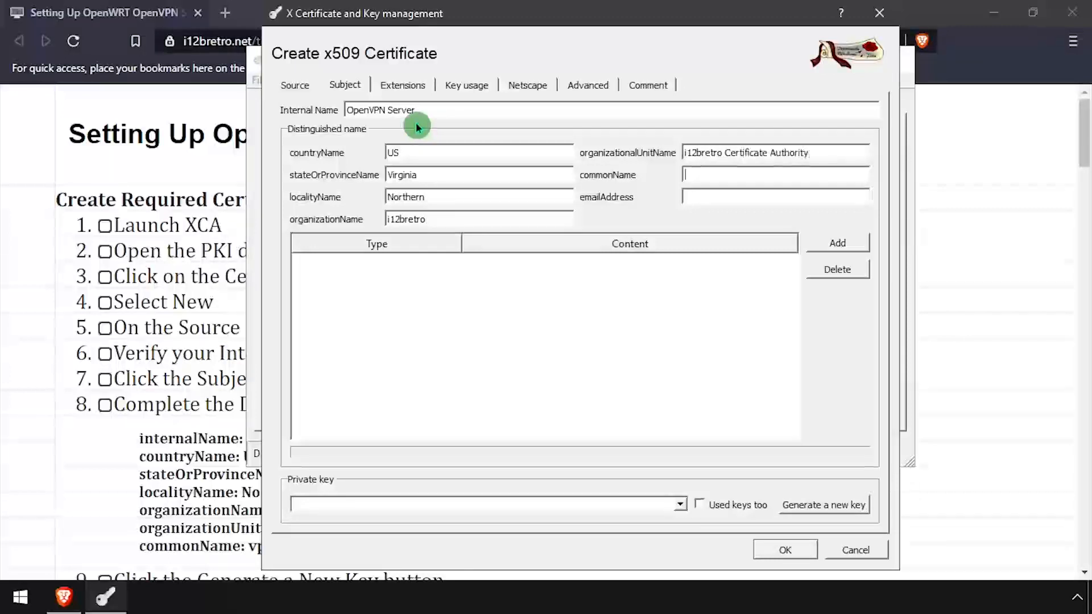
pyautogui.write('vpn.i12bretro.local')
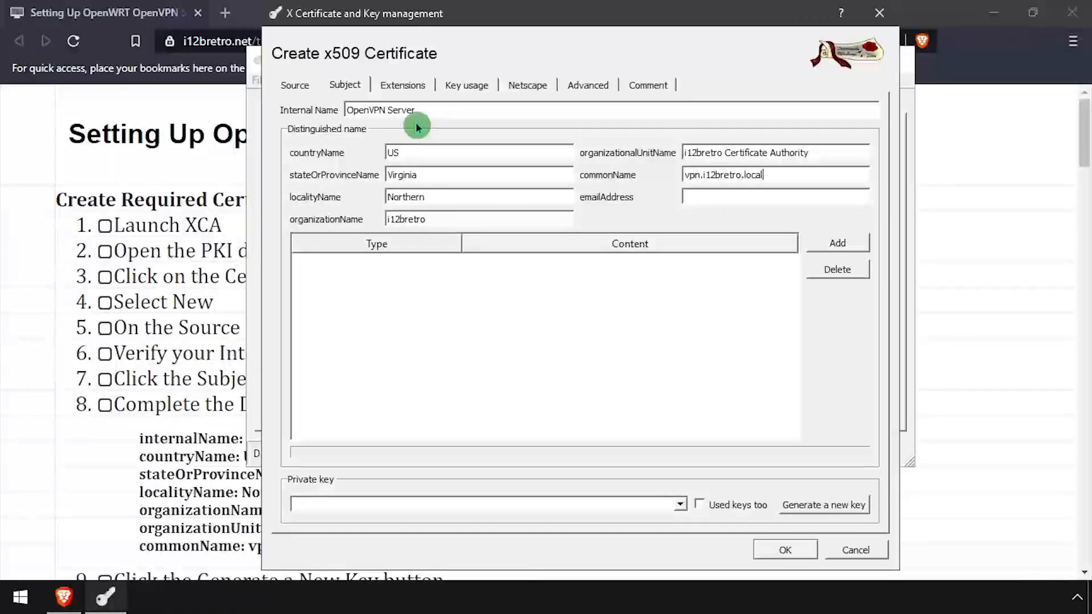
# Generate a 2048-bit RSA private key named OpenVPN Server for the certificate
pyautogui.click(822, 505)
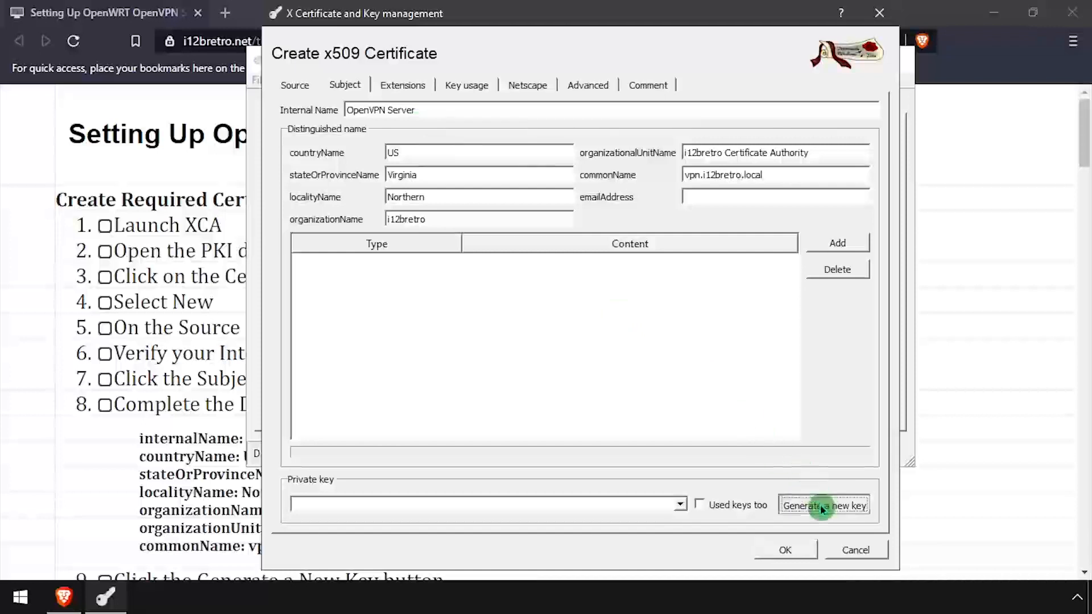
pyautogui.click(675, 426)
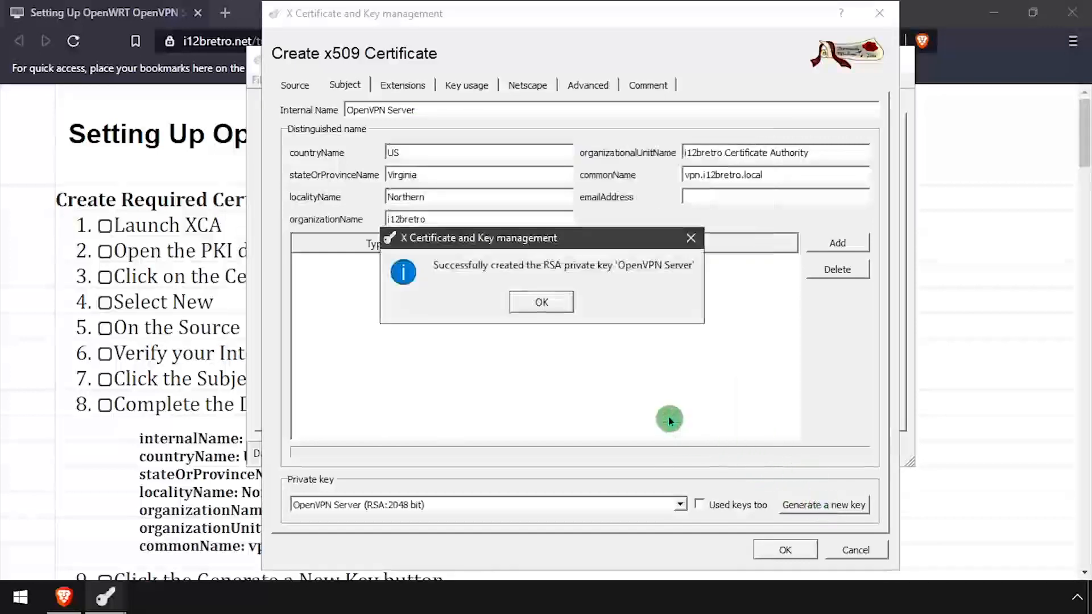
pyautogui.click(552, 301)
# Set the server certificate's basic constraints type to End Entity and enable the Subject Key Identifier
pyautogui.click(404, 84)
pyautogui.click(432, 130)
pyautogui.click(441, 170)
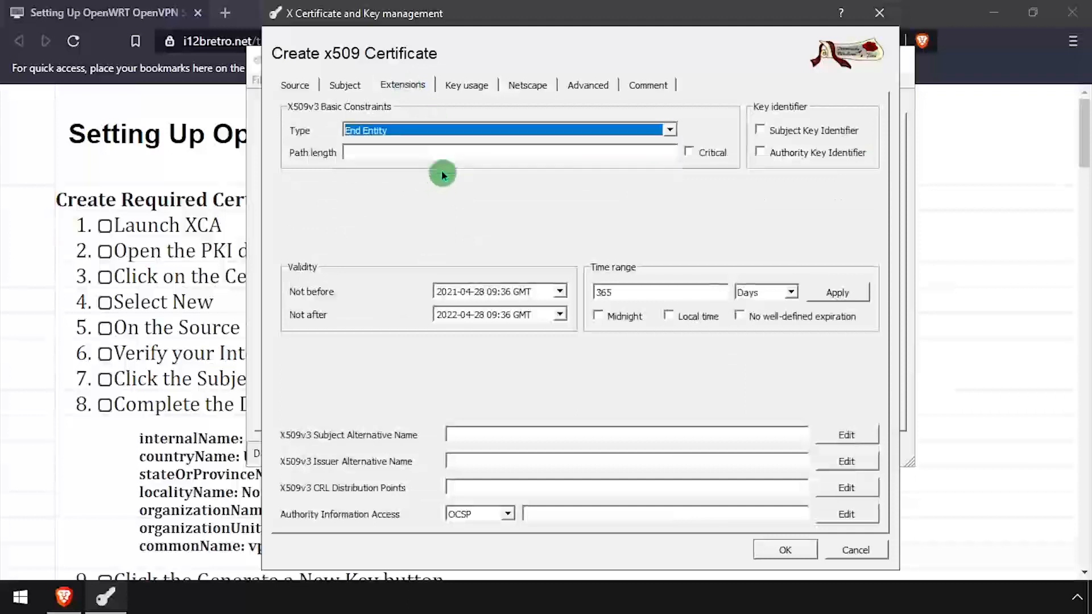
pyautogui.click(819, 131)
# Set the server certificate's validity time range to 10 years and apply it
pyautogui.moveTo(629, 292); pyautogui.dragTo(556, 291)
pyautogui.write('10')
pyautogui.click(790, 292)
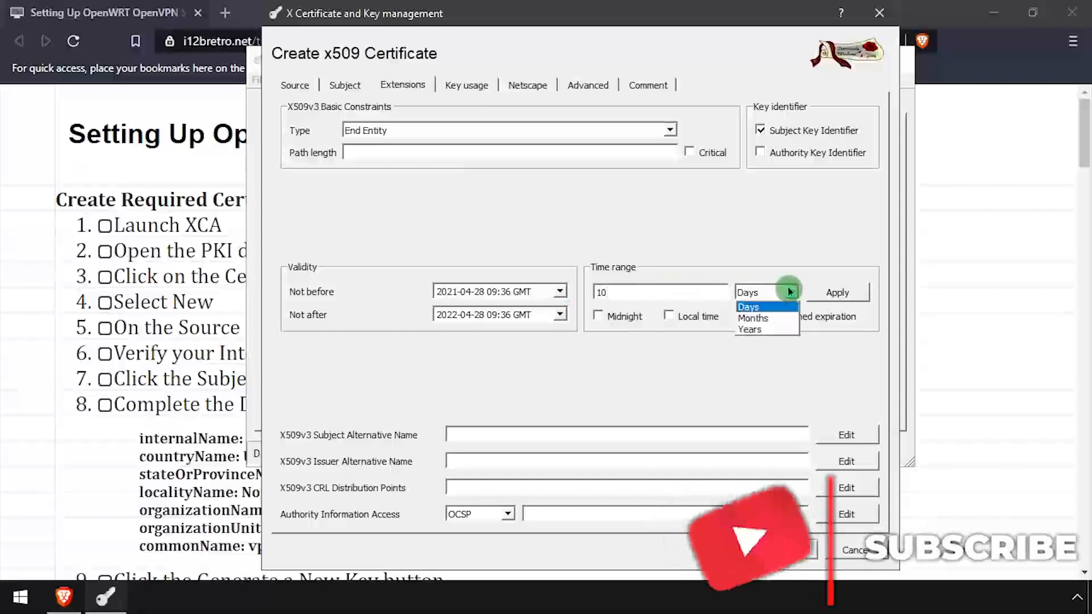
pyautogui.click(765, 326)
pyautogui.click(841, 294)
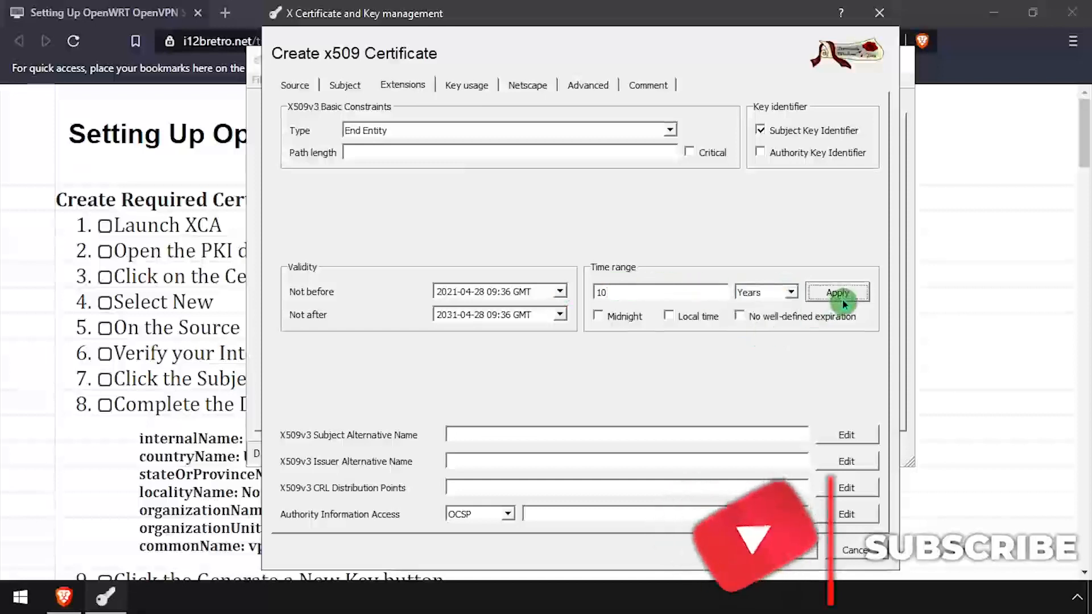
# Add a DNS entry for vpn.i12bretro.local to the X509v3 Subject Alternative Name
pyautogui.click(846, 436)
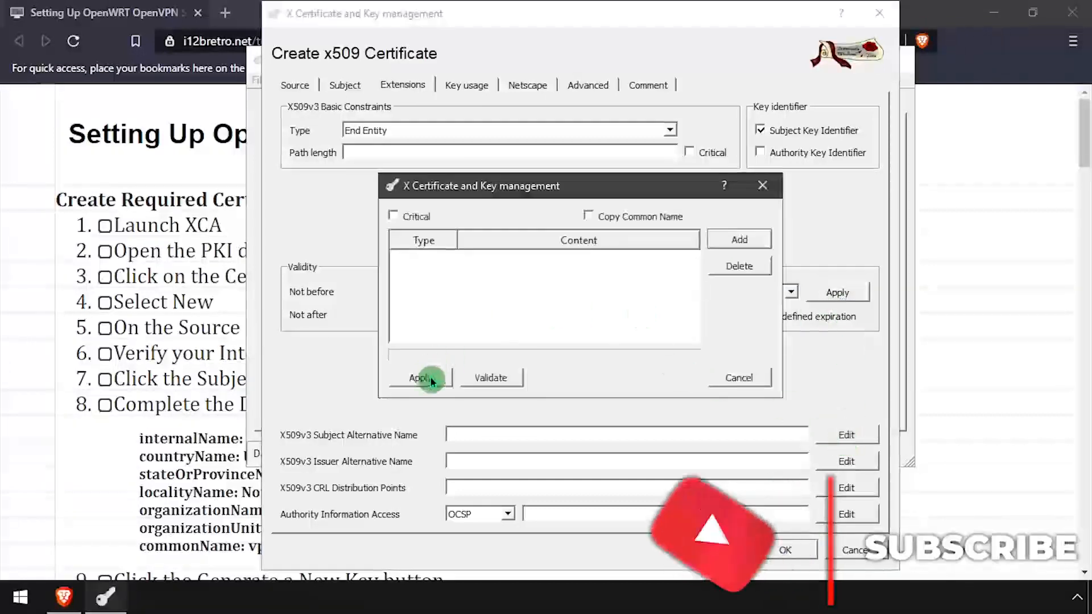
pyautogui.click(740, 239)
pyautogui.click(439, 268)
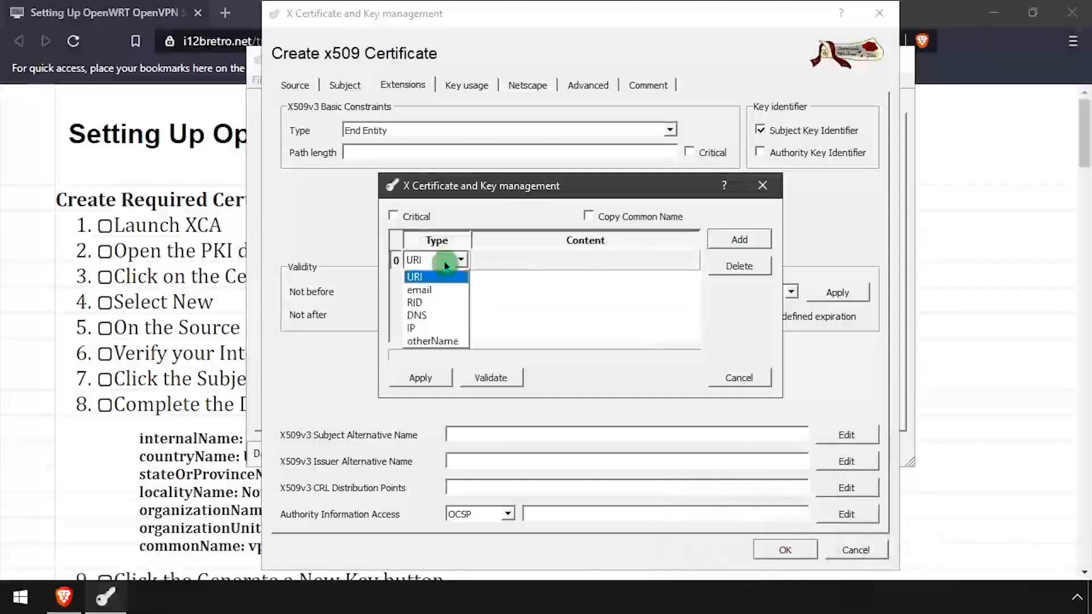
pyautogui.click(444, 311)
pyautogui.click(545, 257)
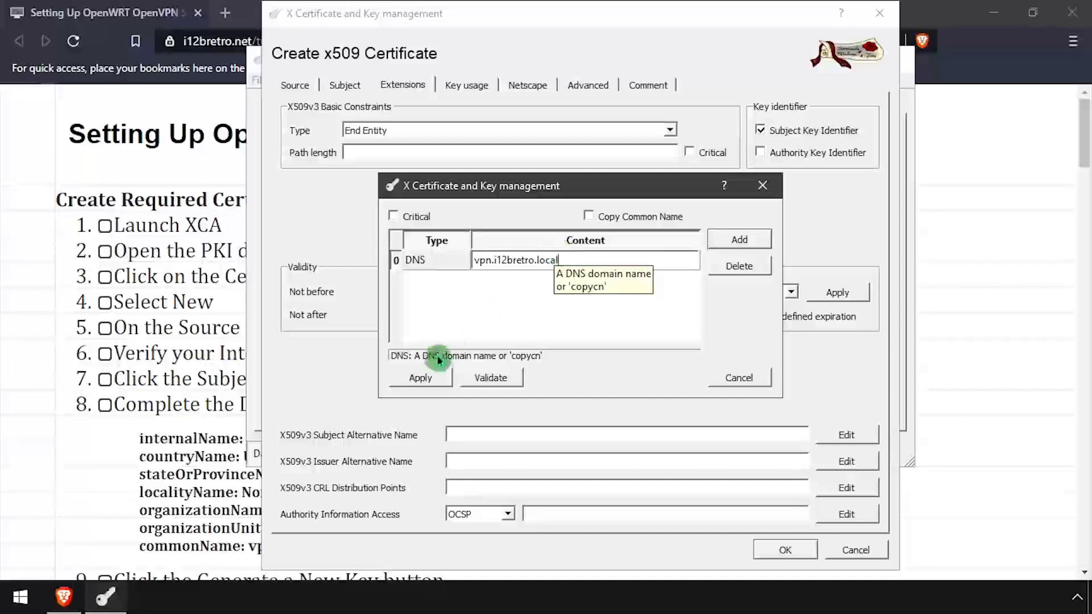
pyautogui.click(436, 379)
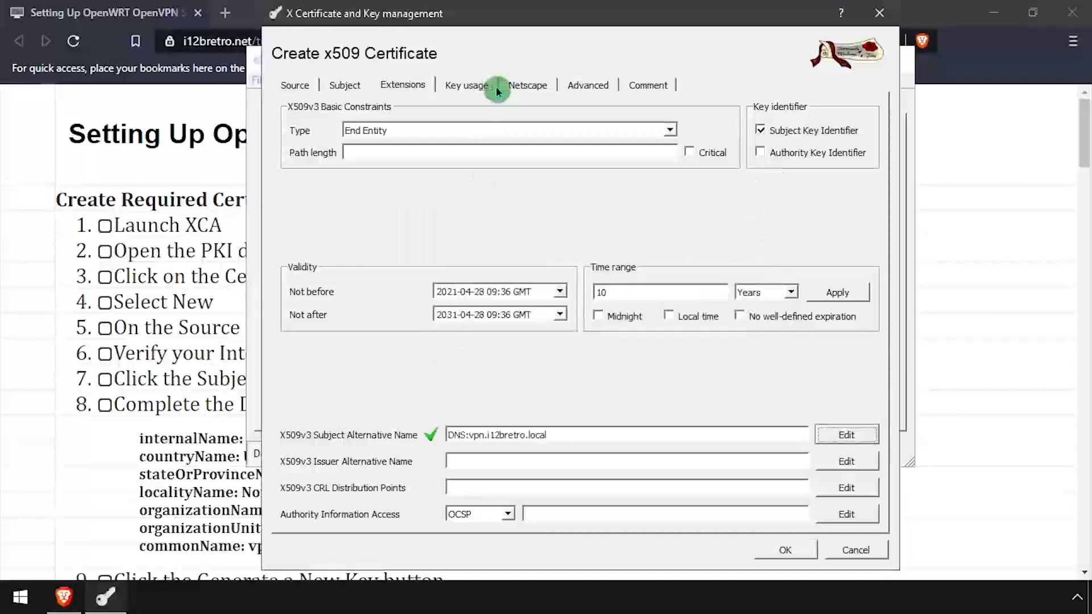
# Set the key usage to Digital Signature and Key Encipherment, and the extended key usage to TLS Web Server Authentication
pyautogui.click(471, 85)
pyautogui.click(357, 149)
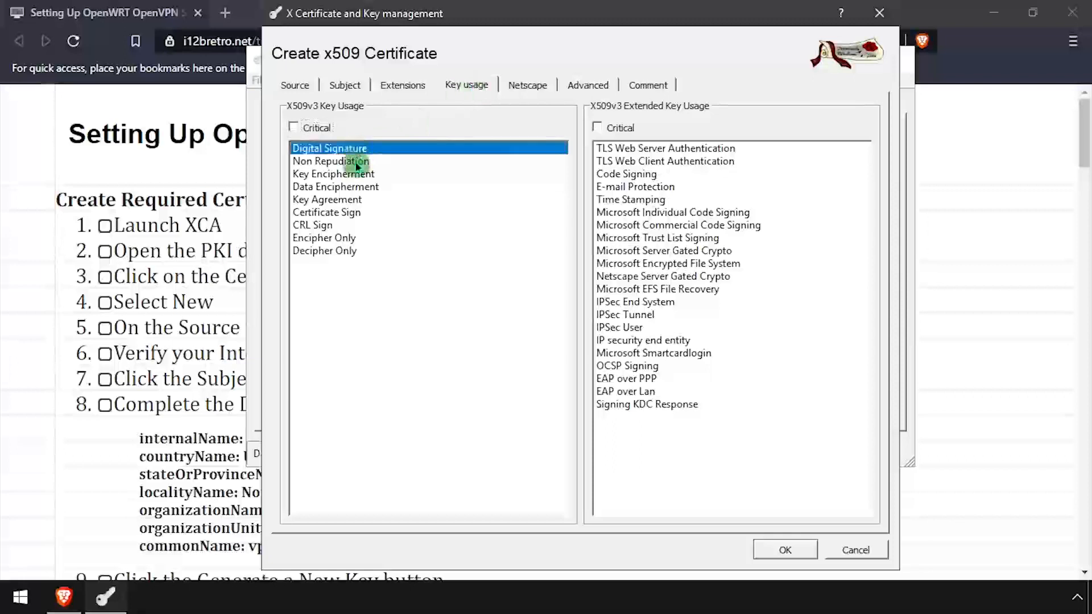
pyautogui.click(357, 177)
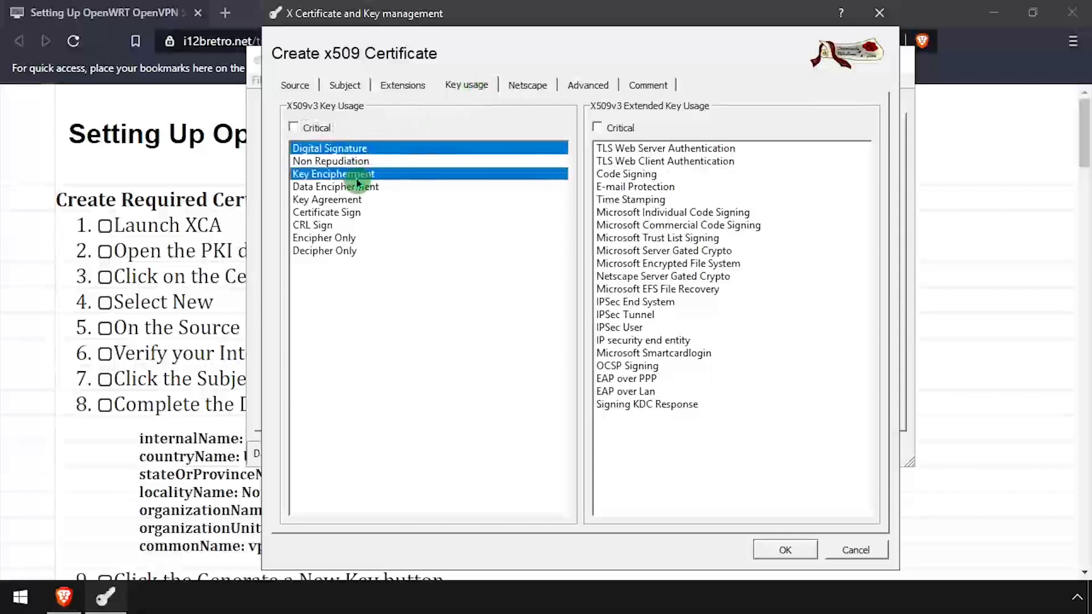
pyautogui.click(639, 149)
# Clear the Netscape comment and create the OpenVPN Server certificate
pyautogui.click(521, 87)
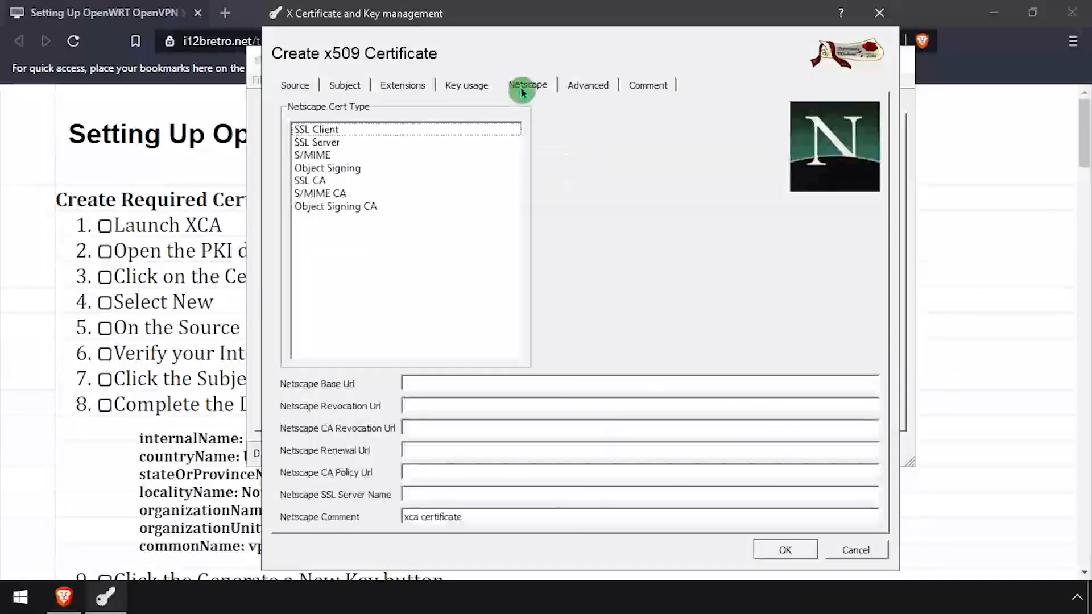
pyautogui.moveTo(485, 515); pyautogui.dragTo(381, 516)
pyautogui.press('BackSpace')
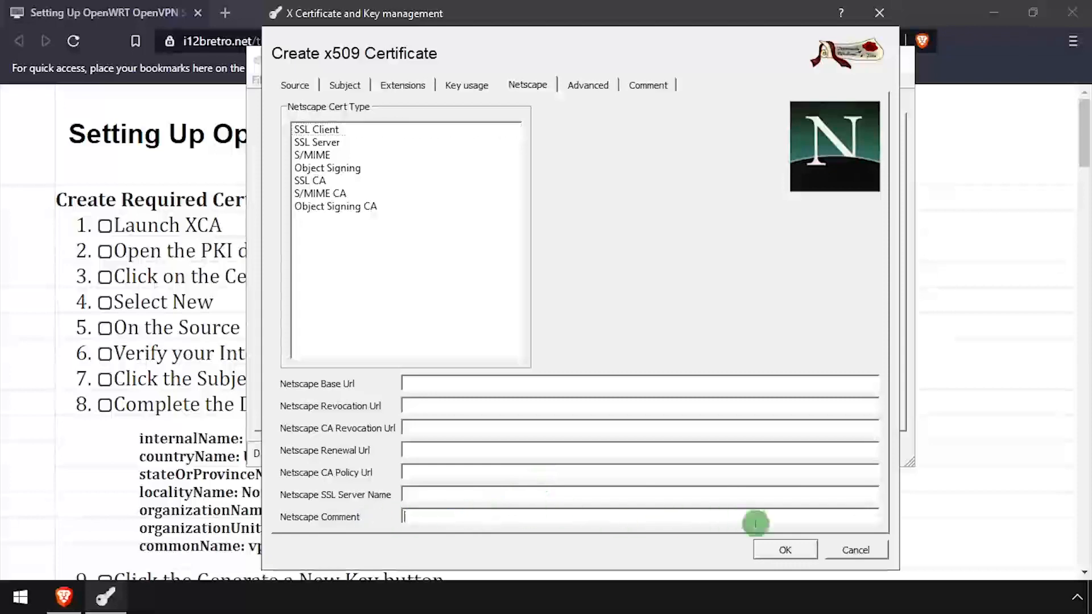
pyautogui.click(778, 546)
pyautogui.click(462, 313)
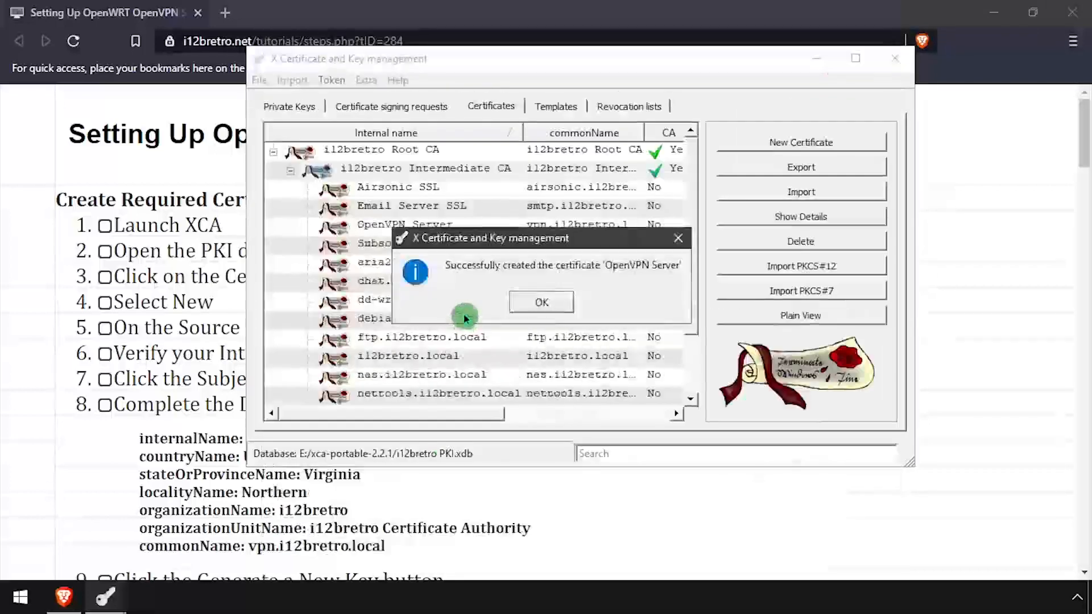
pyautogui.click(533, 306)
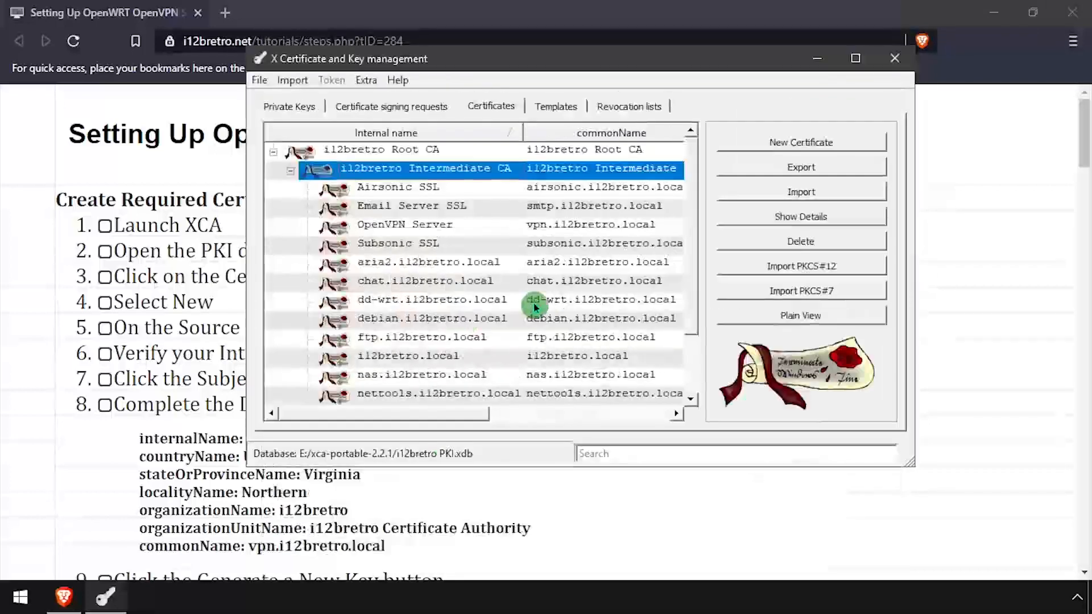
# Start another certificate signed by i12bretro Intermediate CA: internal name OpenVPN Client #1, US, Virginia, Northern, i12bretro, i12bretro Certificate Authority, common name VPN Client 1
pyautogui.rightClick(401, 173)
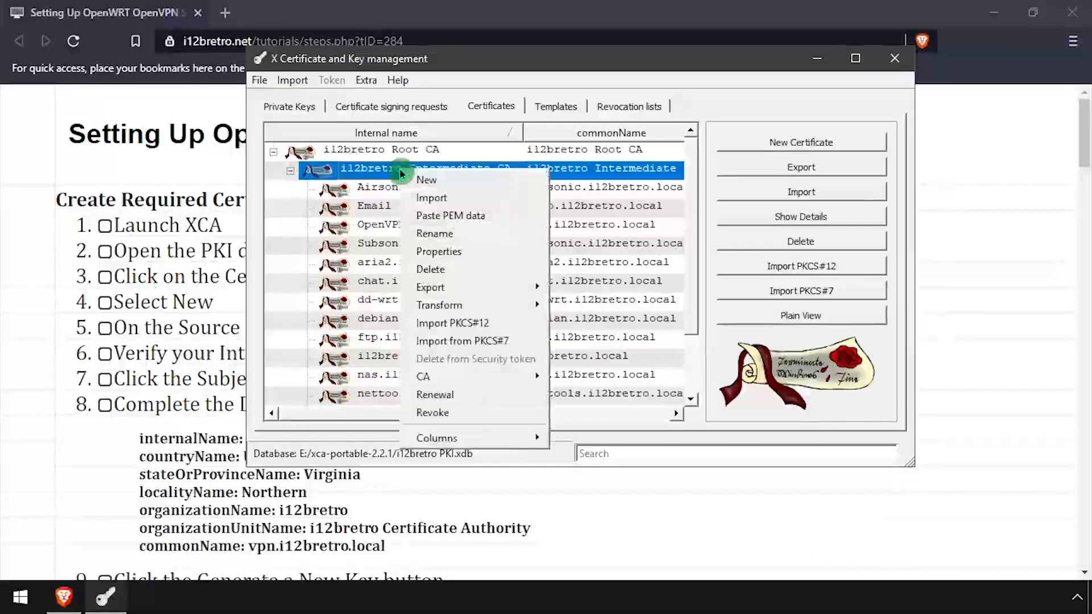
pyautogui.click(424, 180)
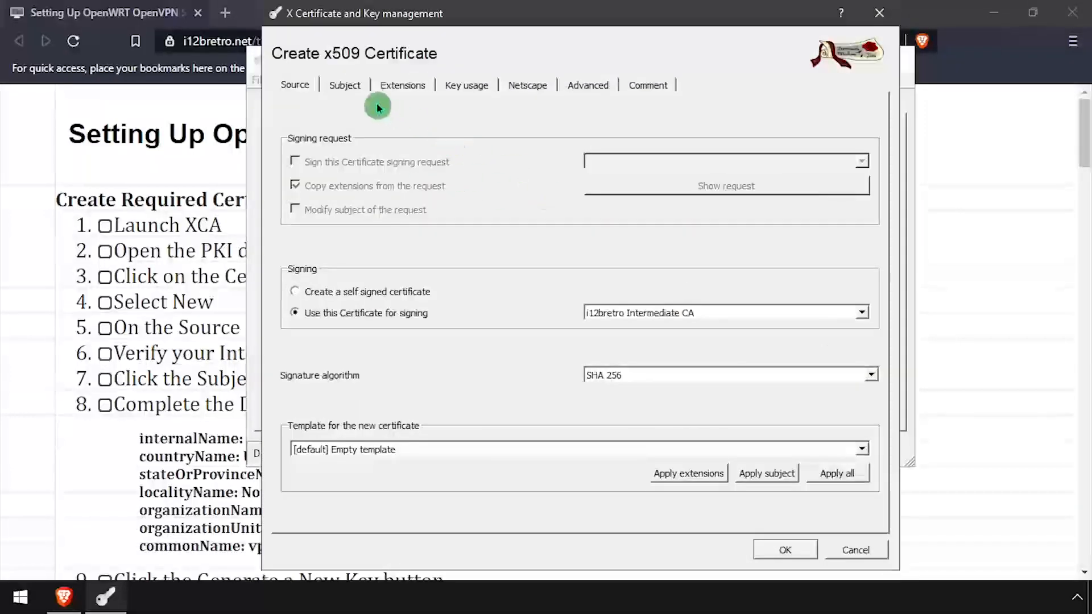
pyautogui.click(344, 85)
pyautogui.click(413, 114)
pyautogui.write('OpenVPN Client #1')
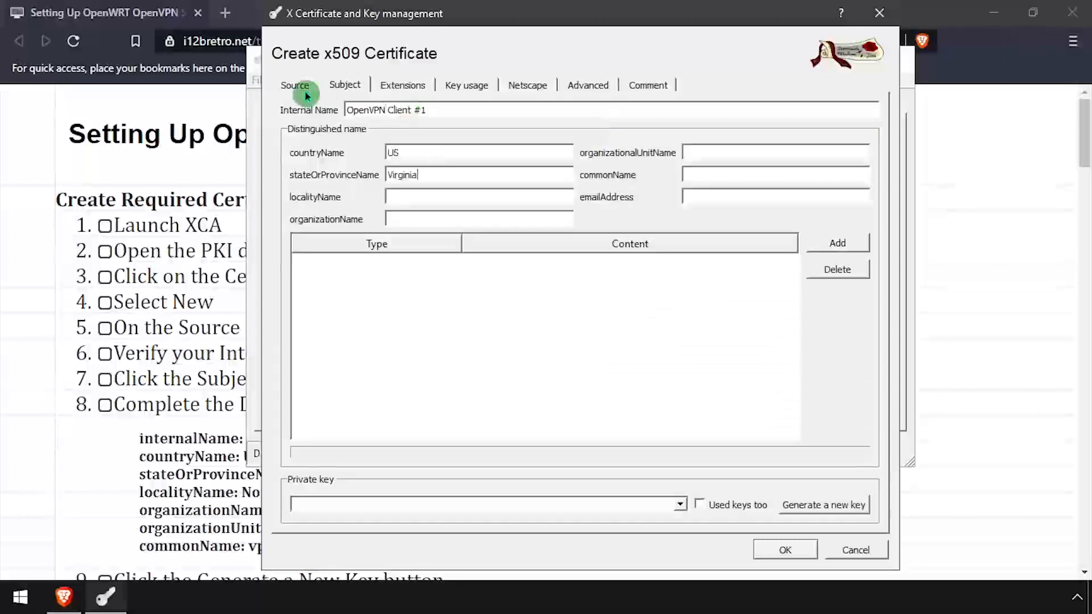
pyautogui.write('i12bretro')
pyautogui.press('Tab')
pyautogui.write('i12bretro')
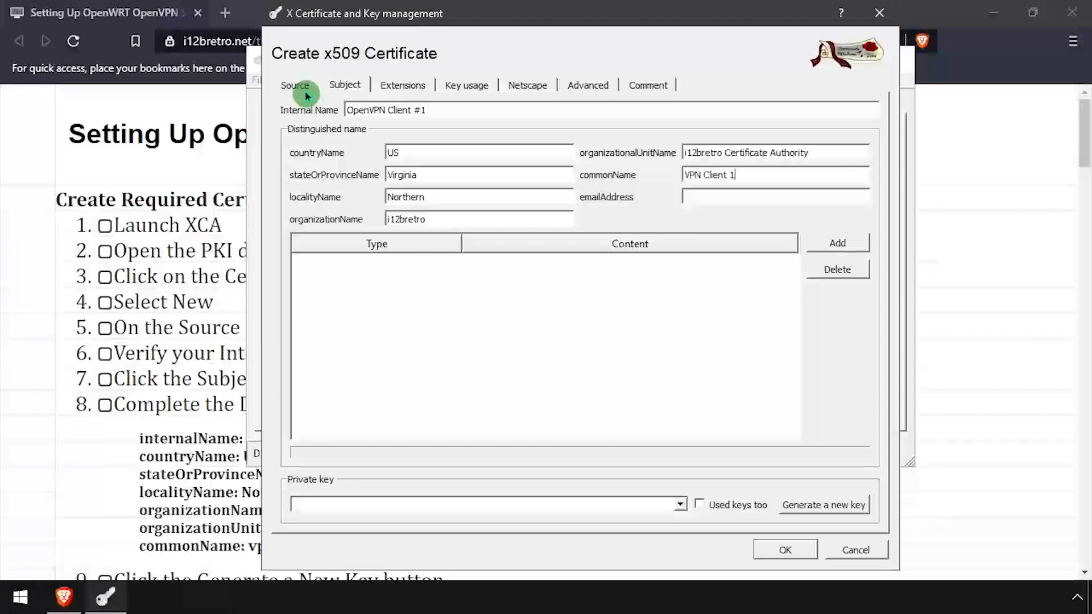
# Generate a 2048-bit RSA private key named OpenVPN Client #1
pyautogui.click(821, 505)
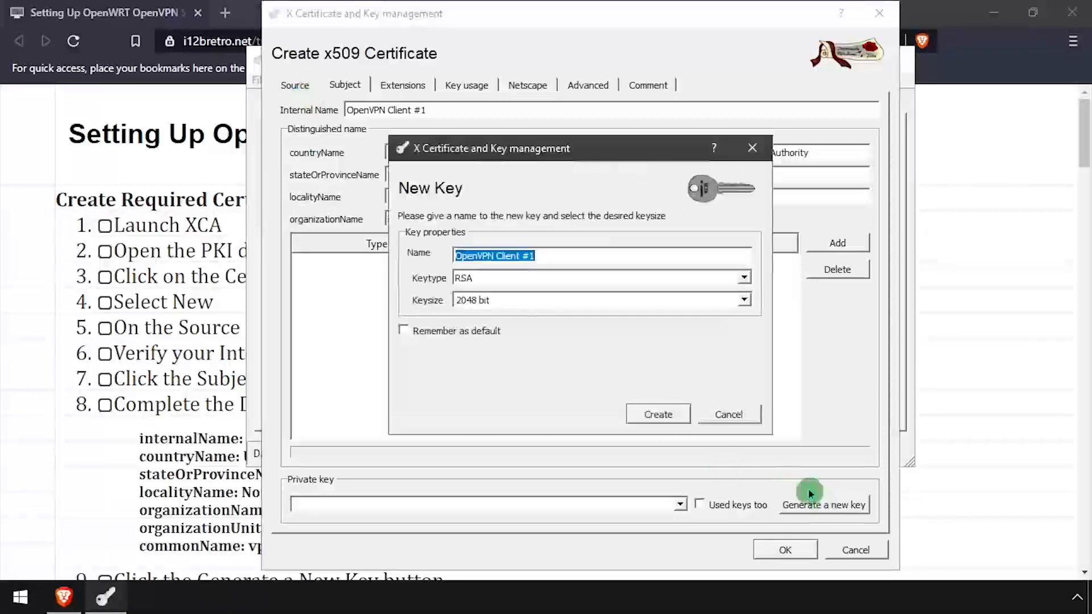
pyautogui.click(668, 415)
pyautogui.click(546, 305)
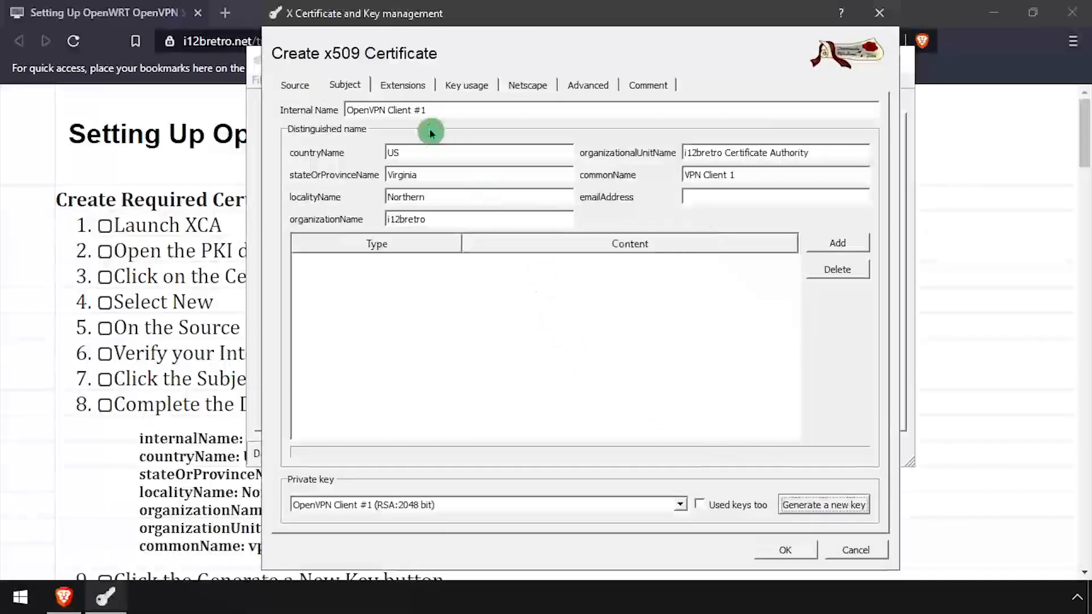
# Set the client certificate's basic constraints type to End Entity and enable the Subject Key Identifier
pyautogui.click(402, 84)
pyautogui.click(409, 131)
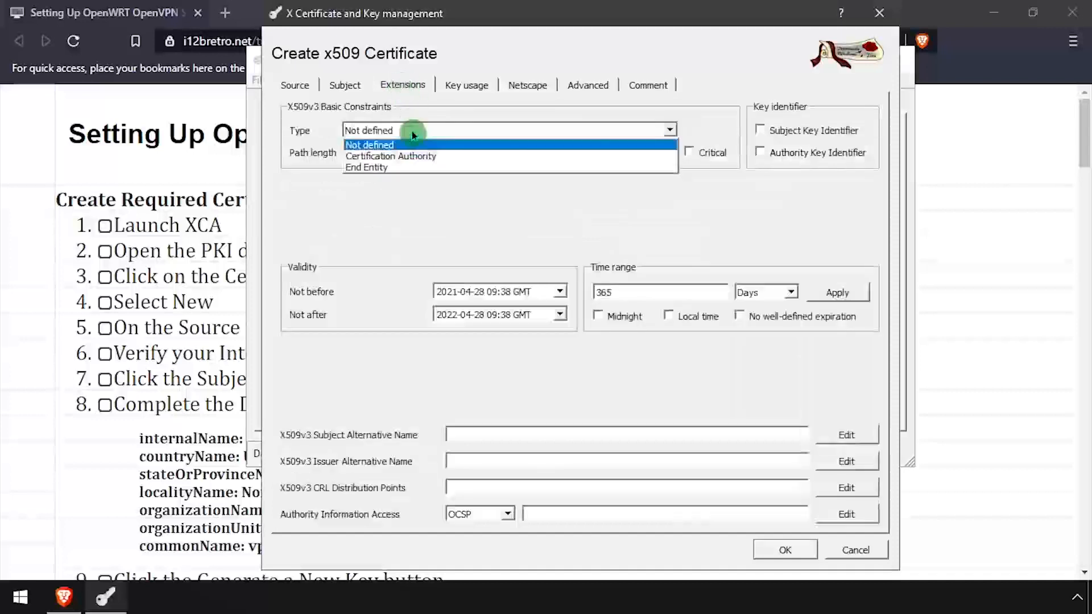
pyautogui.click(399, 167)
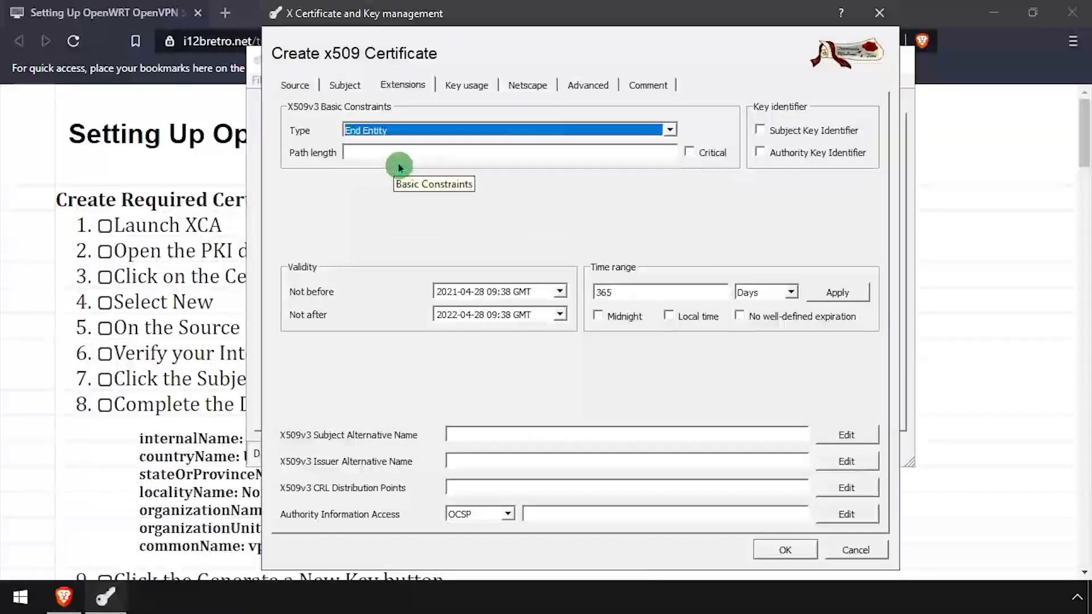
pyautogui.click(761, 130)
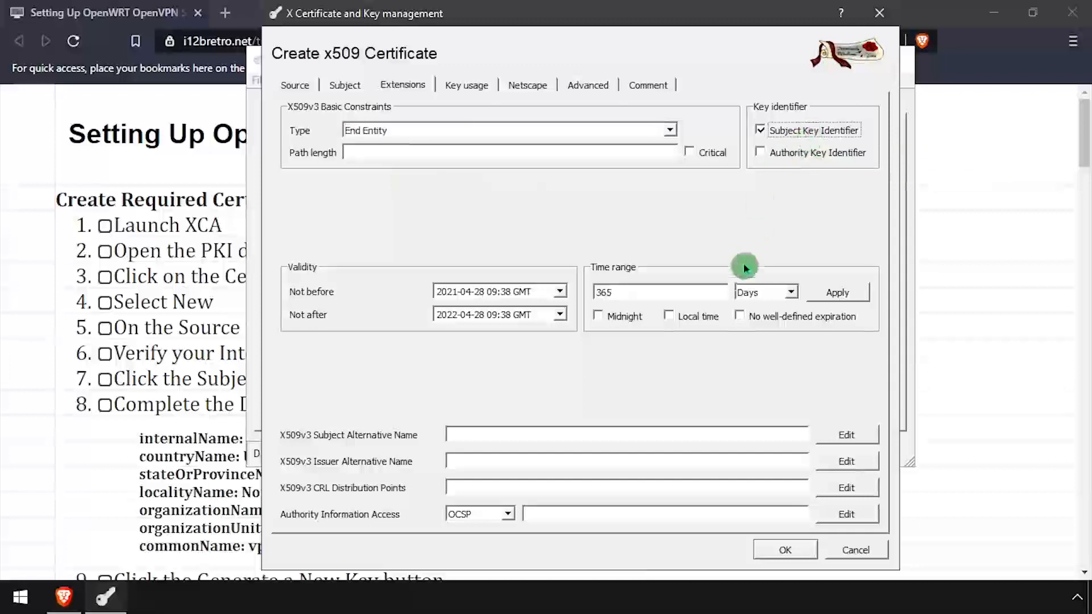
# Set the client certificate's validity time range to 10 years and apply it
pyautogui.doubleClick(657, 293)
pyautogui.click(760, 292)
pyautogui.click(757, 329)
pyautogui.click(829, 306)
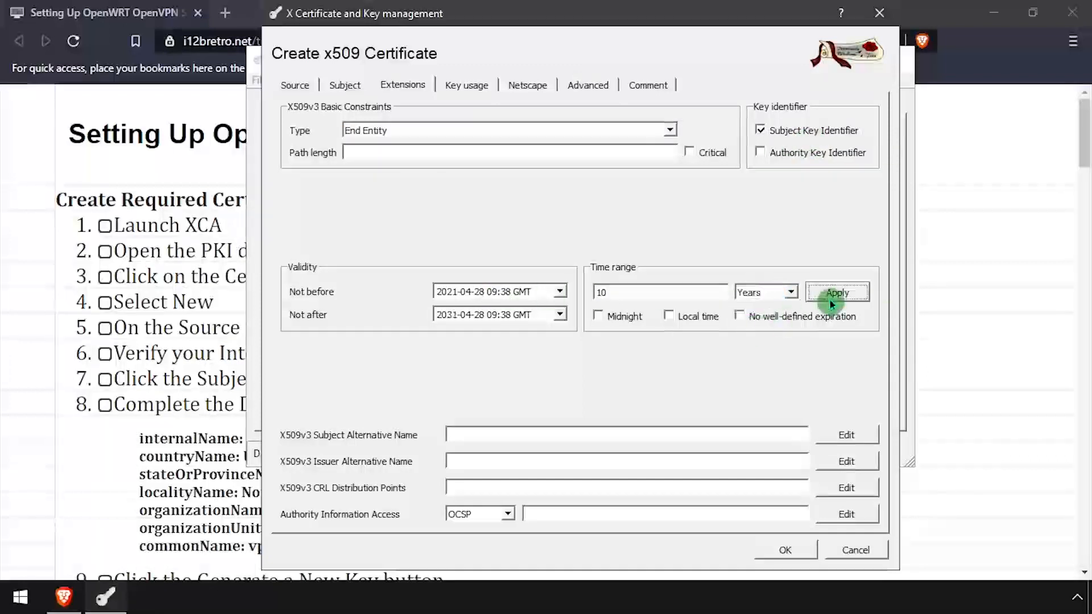
# Set the key usage to Digital Signature and Key Agreement, and the extended key usage to TLS Web Client Authentication
pyautogui.click(473, 85)
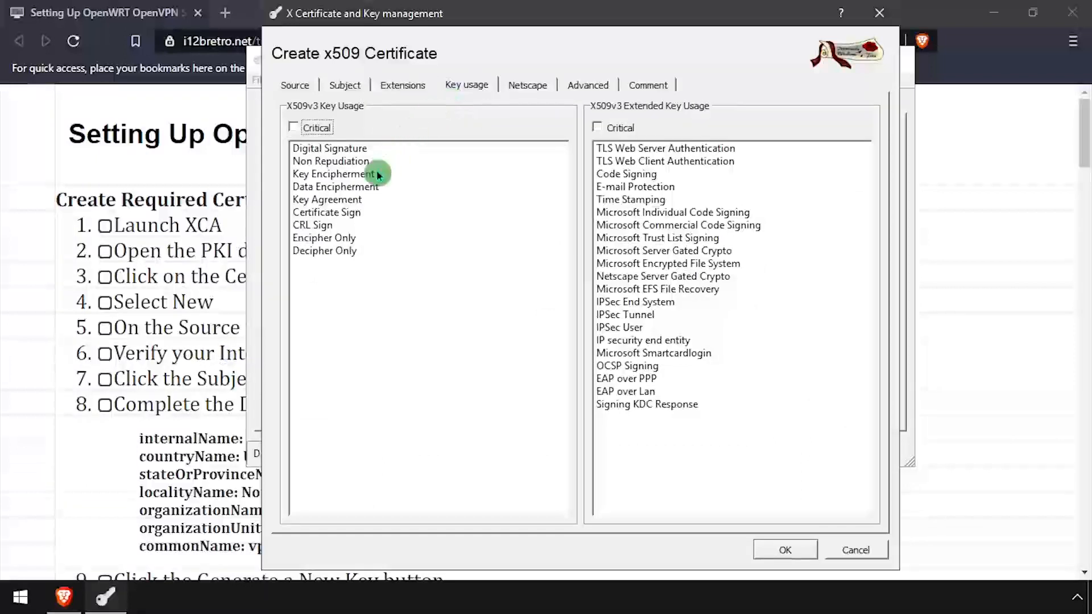
pyautogui.click(356, 200)
pyautogui.click(353, 149)
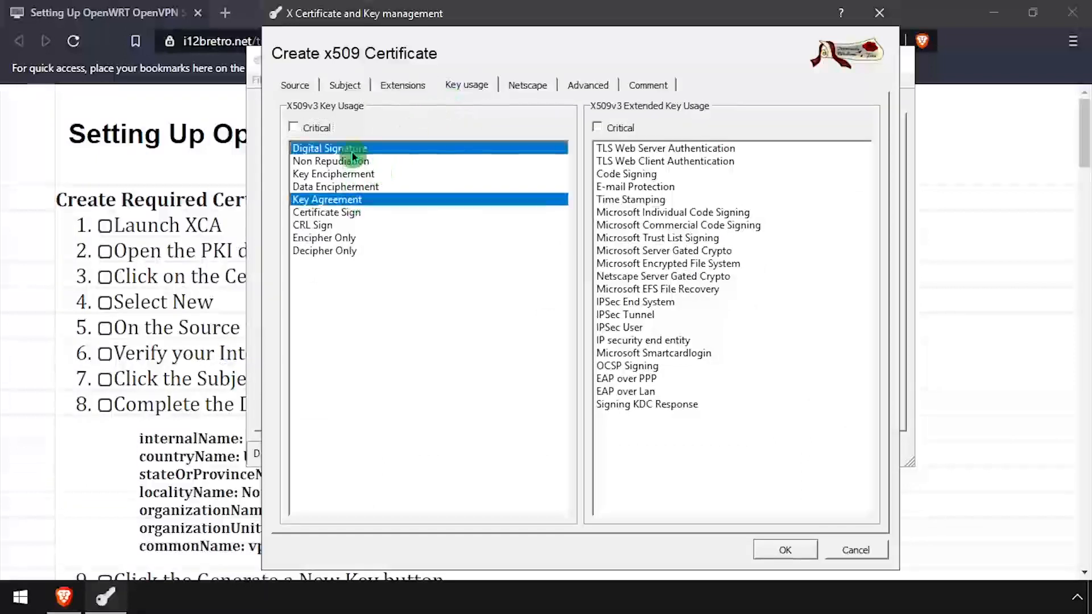
pyautogui.click(643, 162)
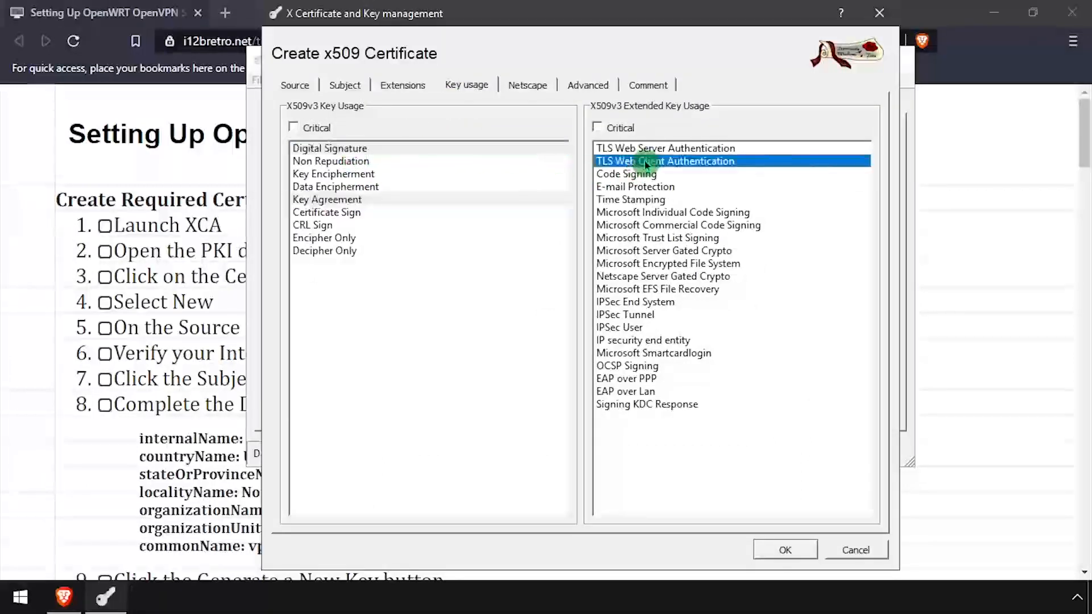
# Clear the Netscape Comment and create the OpenVPN Client #1 certificate
pyautogui.click(528, 85)
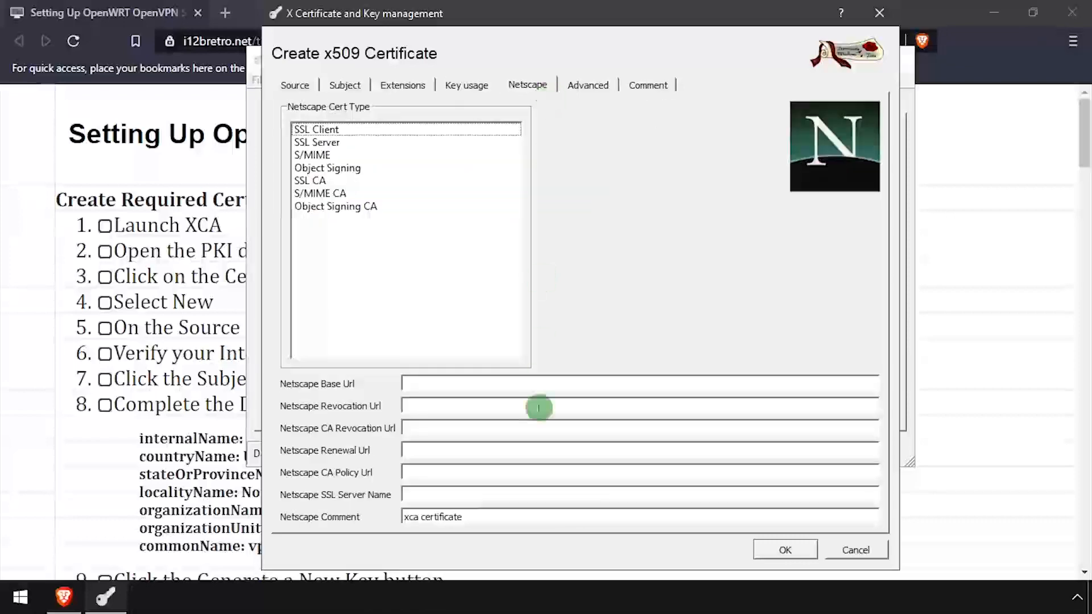
pyautogui.moveTo(495, 515); pyautogui.dragTo(325, 503)
pyautogui.press('BackSpace')
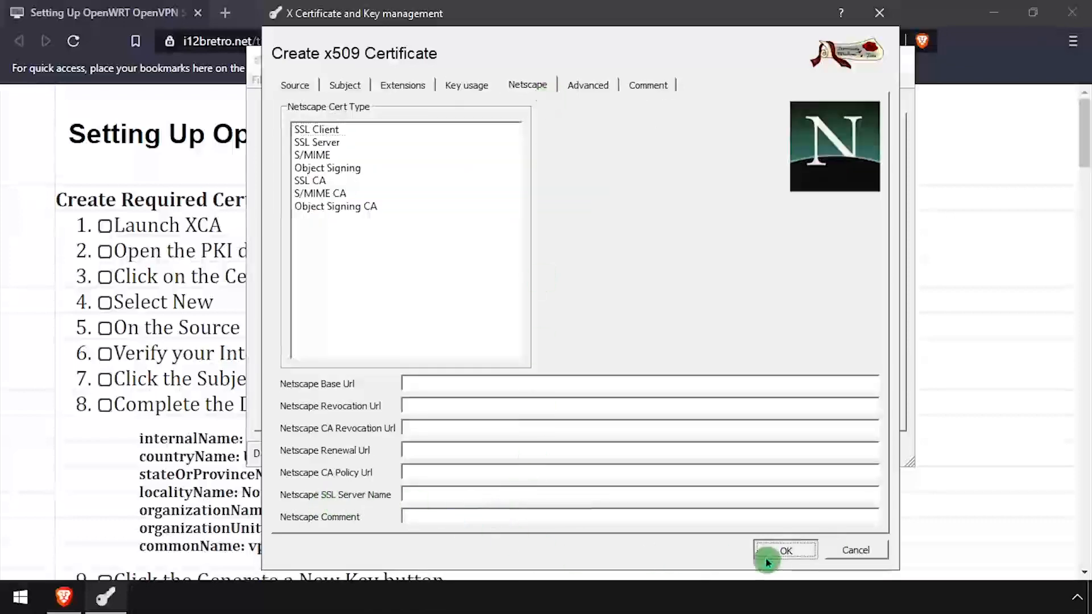
pyautogui.click(767, 562)
pyautogui.click(470, 306)
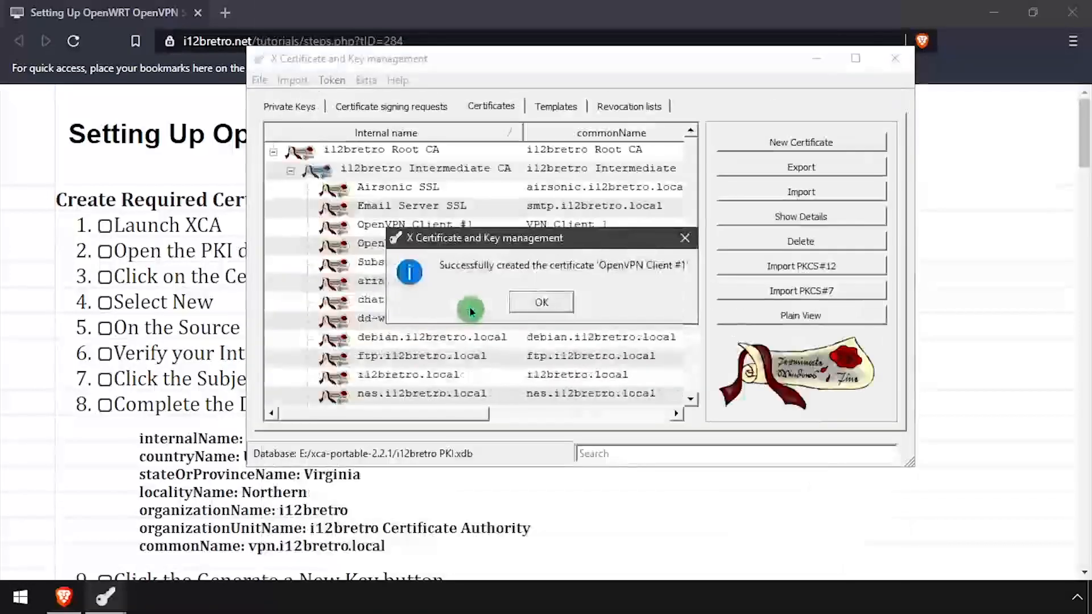
pyautogui.click(520, 312)
# Generate 2048-bit Diffie-Hellman parameters and save them to the Desktop as dh2048.pem
pyautogui.click(367, 80)
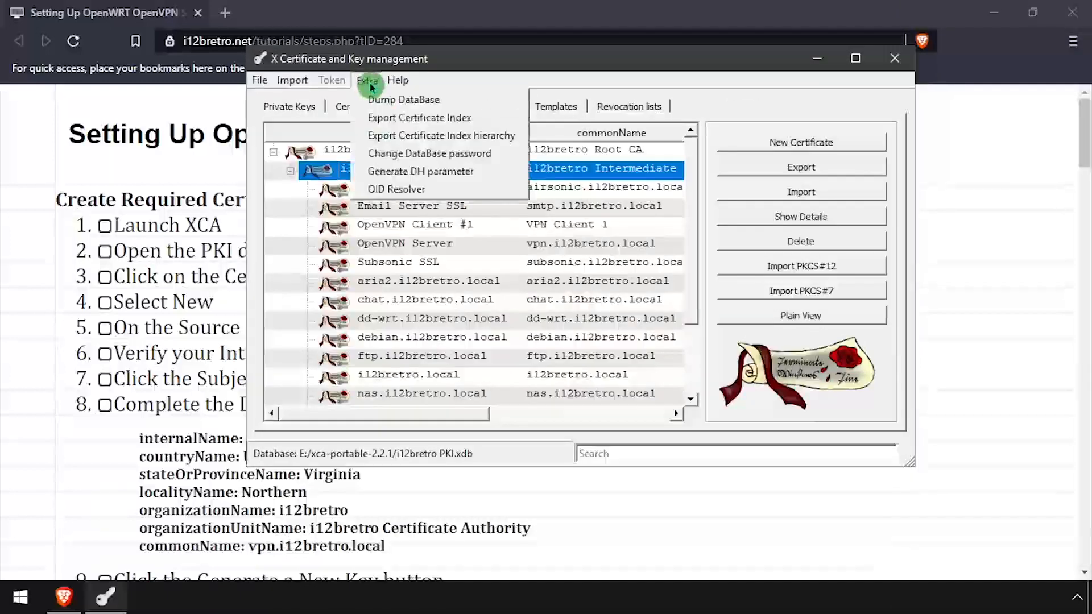
pyautogui.click(407, 171)
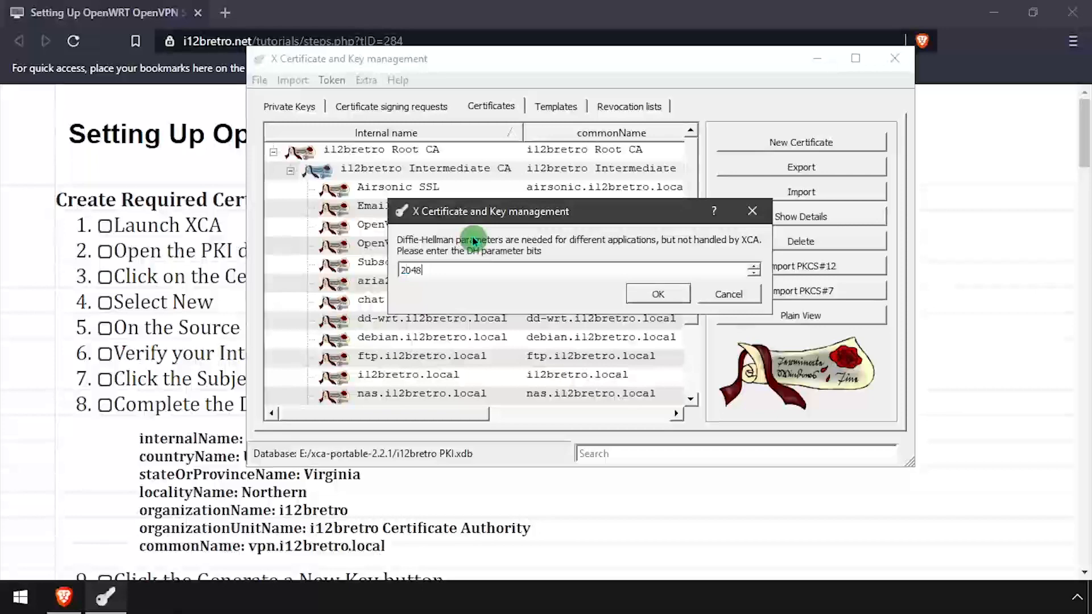
pyautogui.click(658, 294)
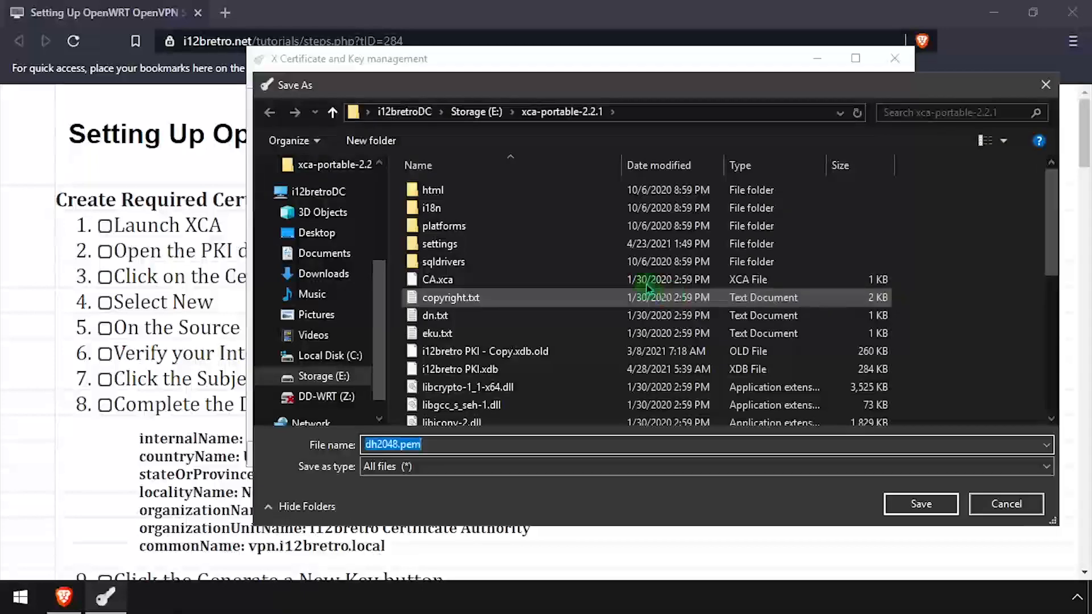
pyautogui.click(320, 237)
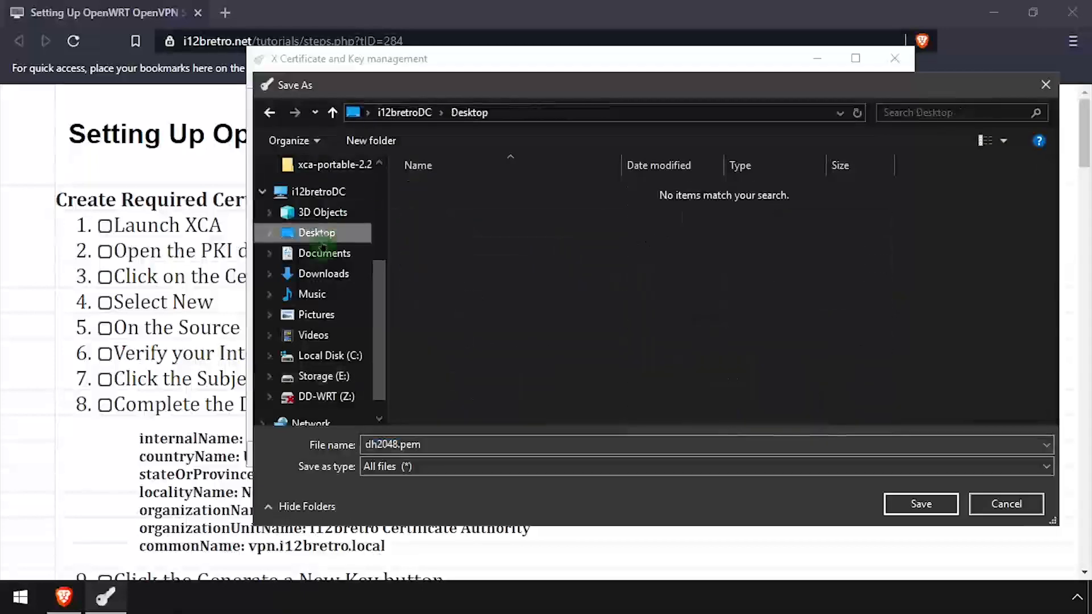
pyautogui.click(922, 504)
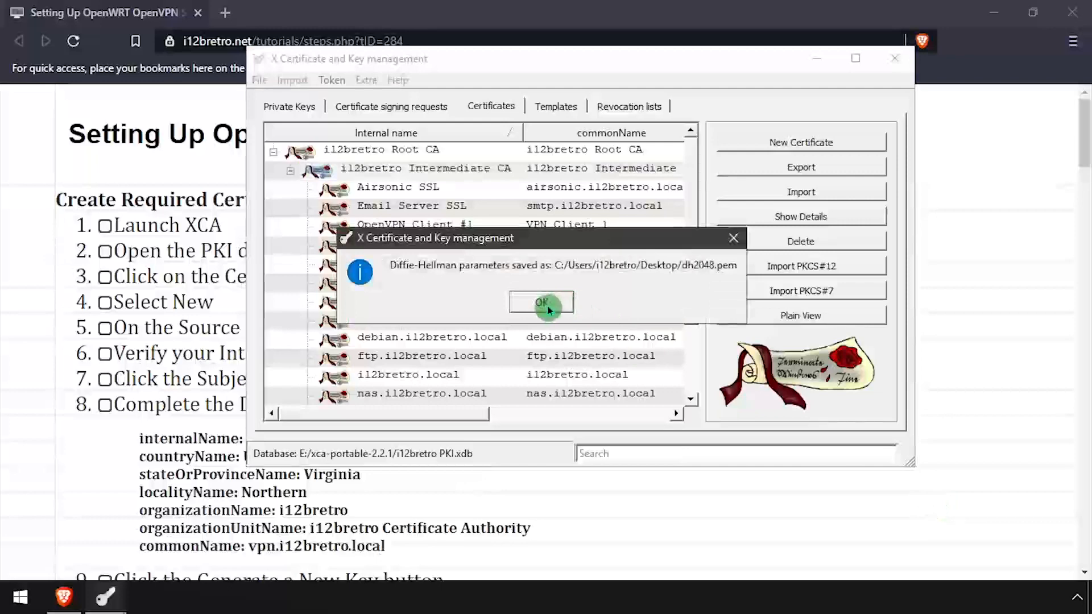
pyautogui.click(543, 304)
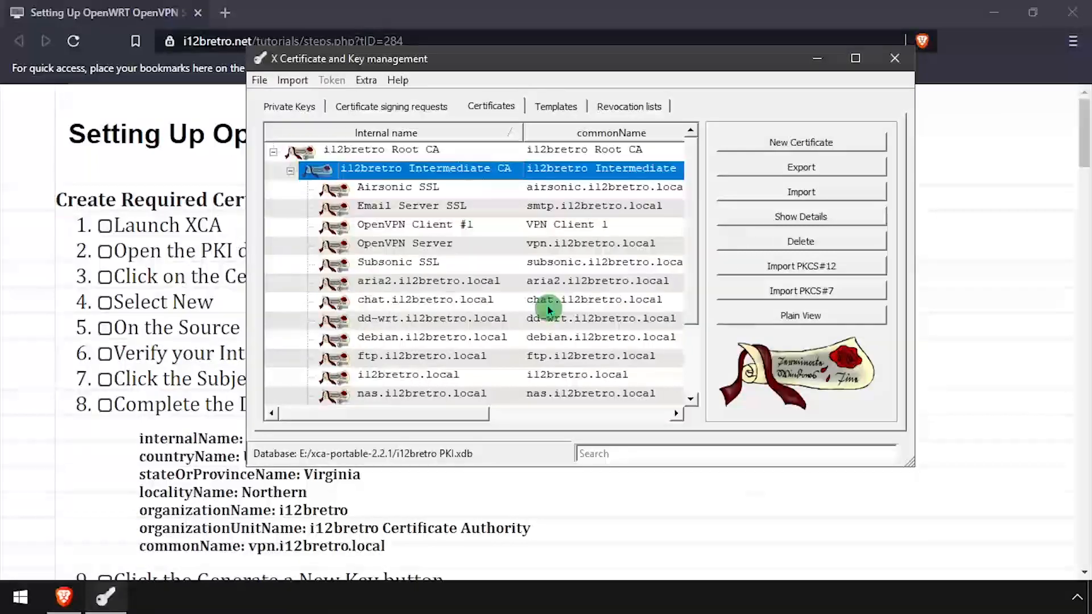
# Export the i12bretro Intermediate CA certificate to the Desktop in PEM chain format as ca.pem
pyautogui.rightClick(407, 175)
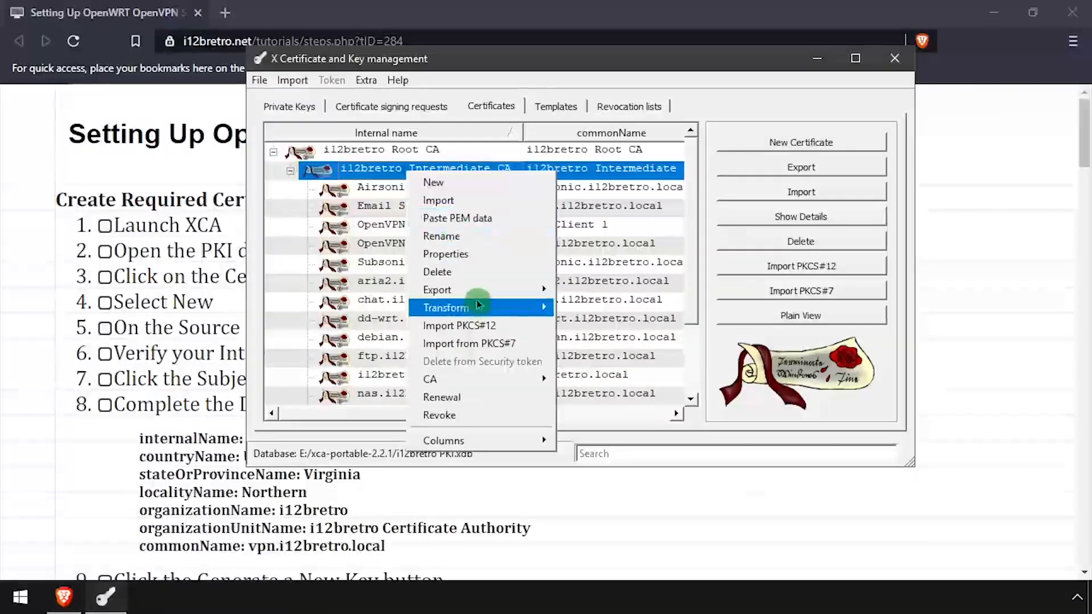
pyautogui.moveTo(508, 295)
pyautogui.click(615, 307)
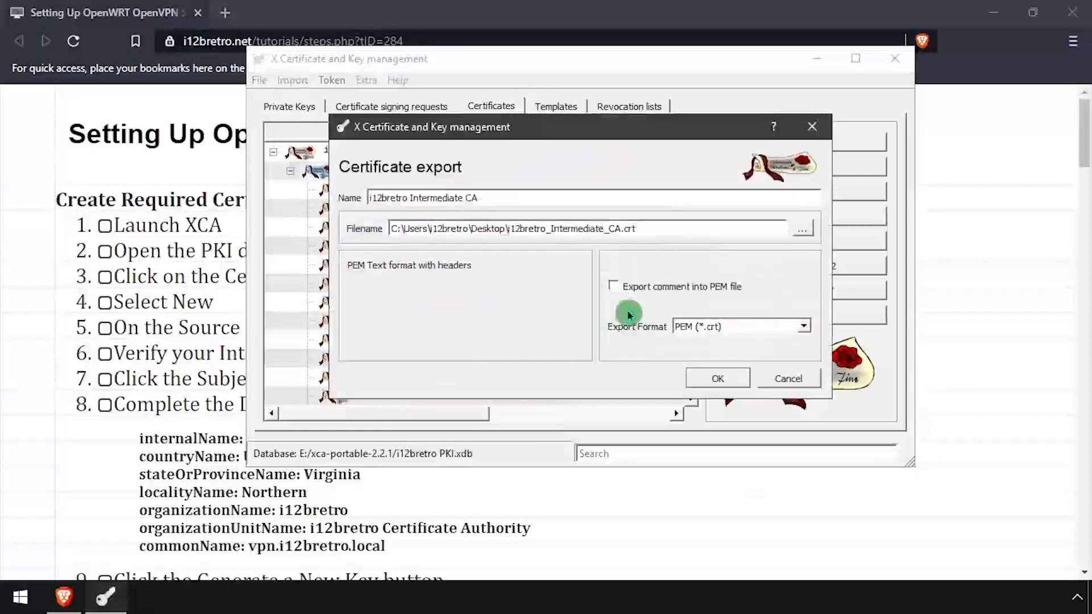
pyautogui.click(790, 332)
pyautogui.click(763, 387)
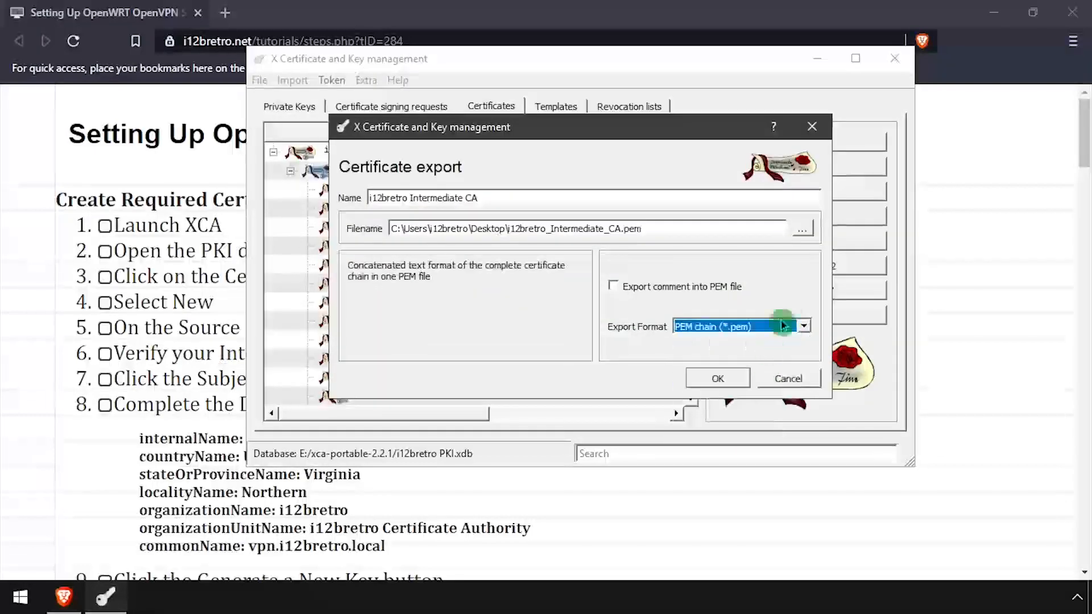
pyautogui.click(807, 235)
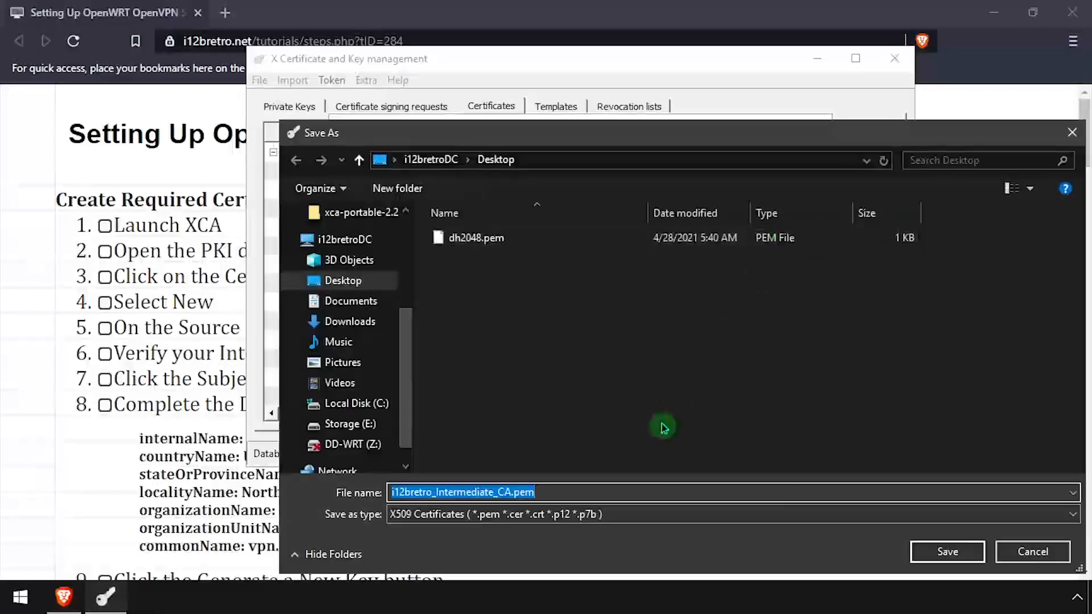
pyautogui.write('ca.pem')
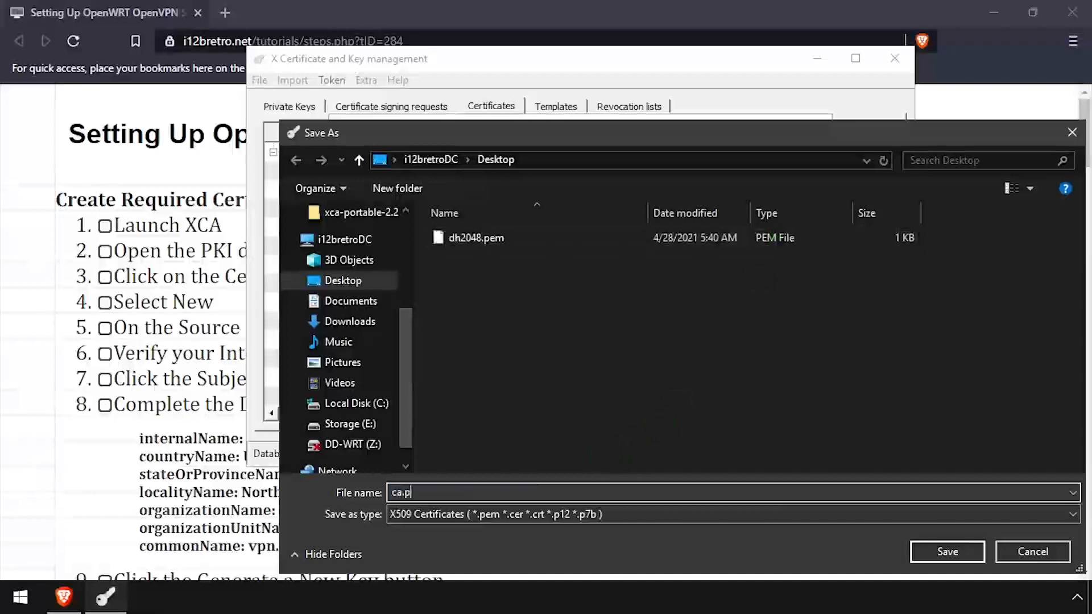
pyautogui.press('Return')
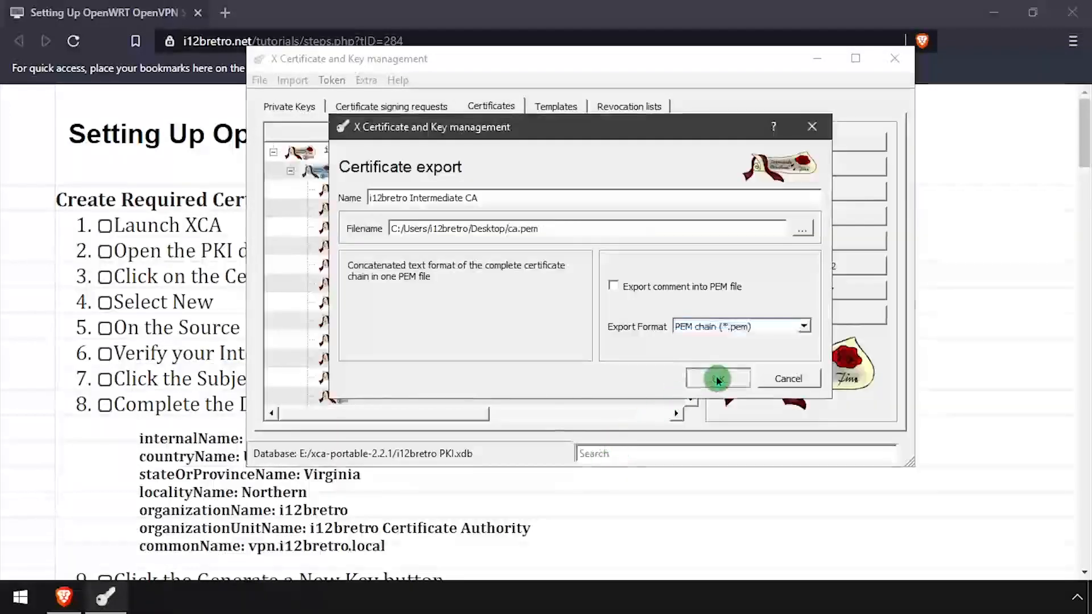
pyautogui.click(717, 379)
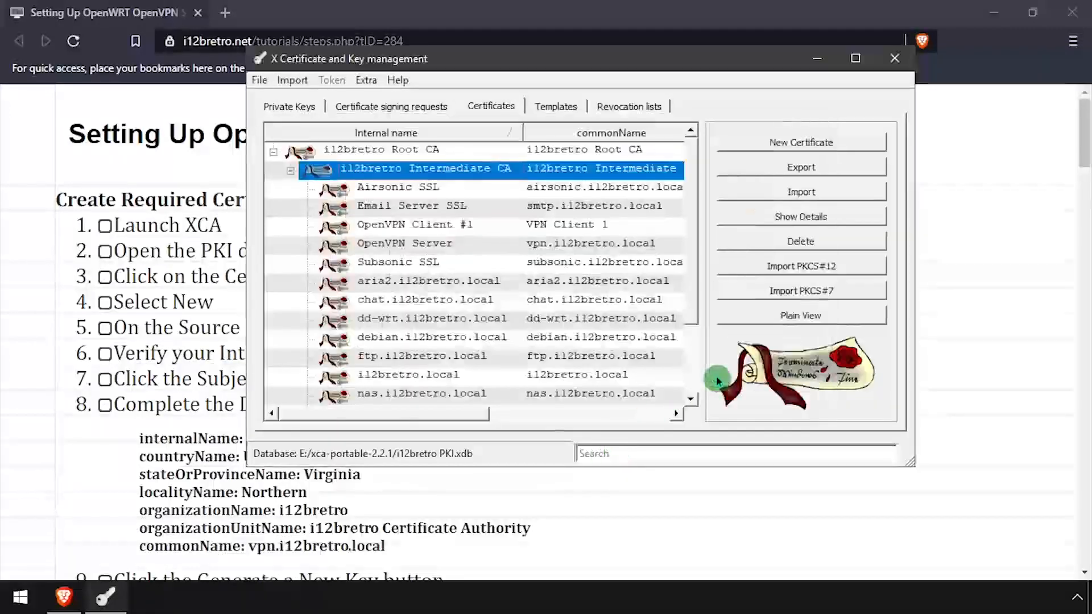
# Export the OpenVPN Server certificate to the Desktop in PEM format as server.crt
pyautogui.rightClick(432, 243)
pyautogui.moveTo(536, 361)
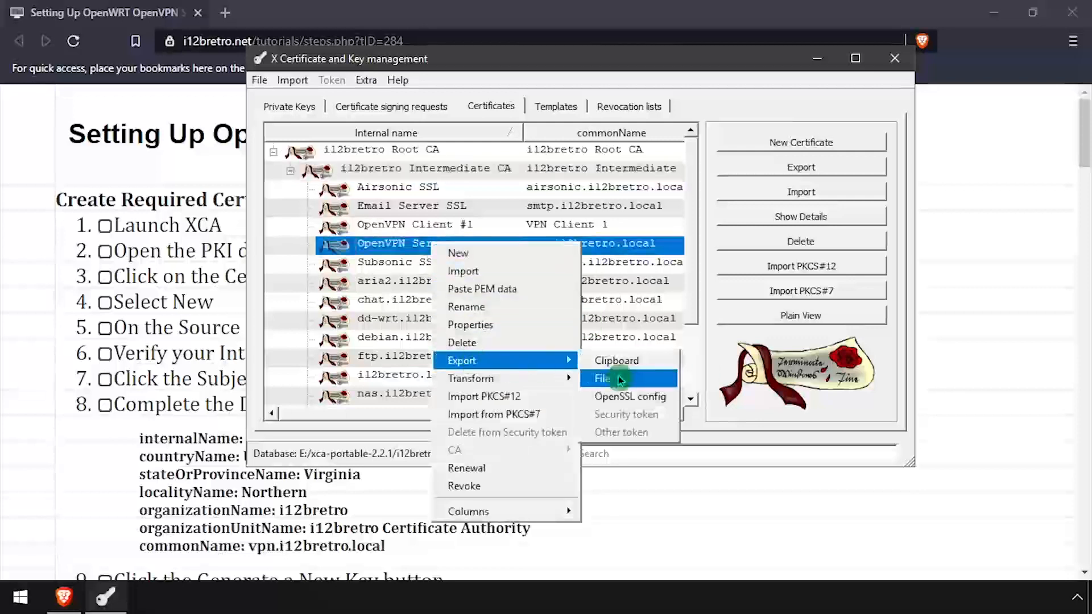
pyautogui.click(620, 378)
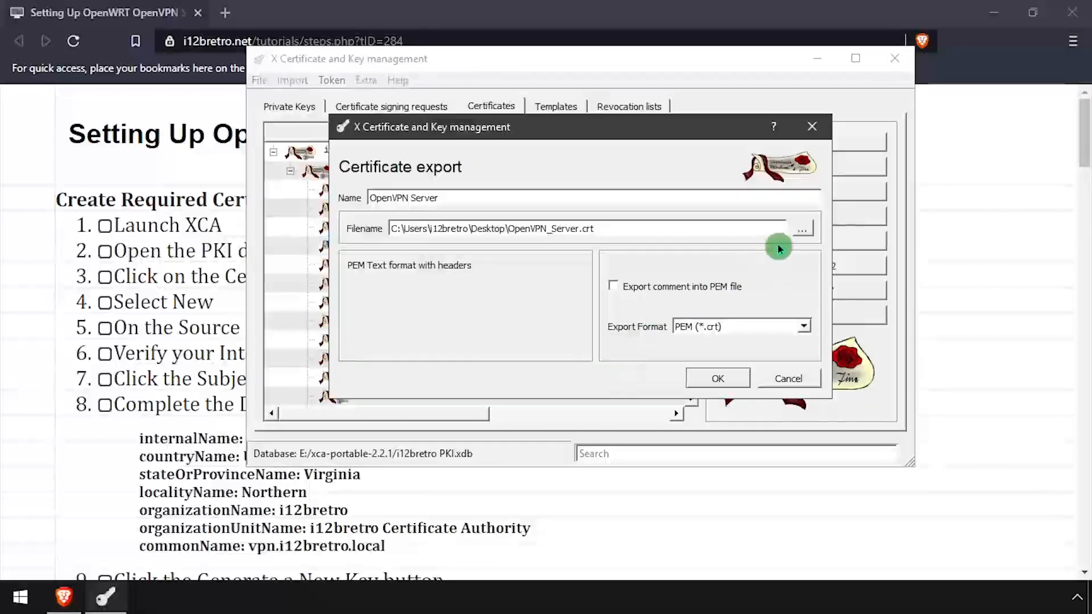
pyautogui.doubleClick(551, 231)
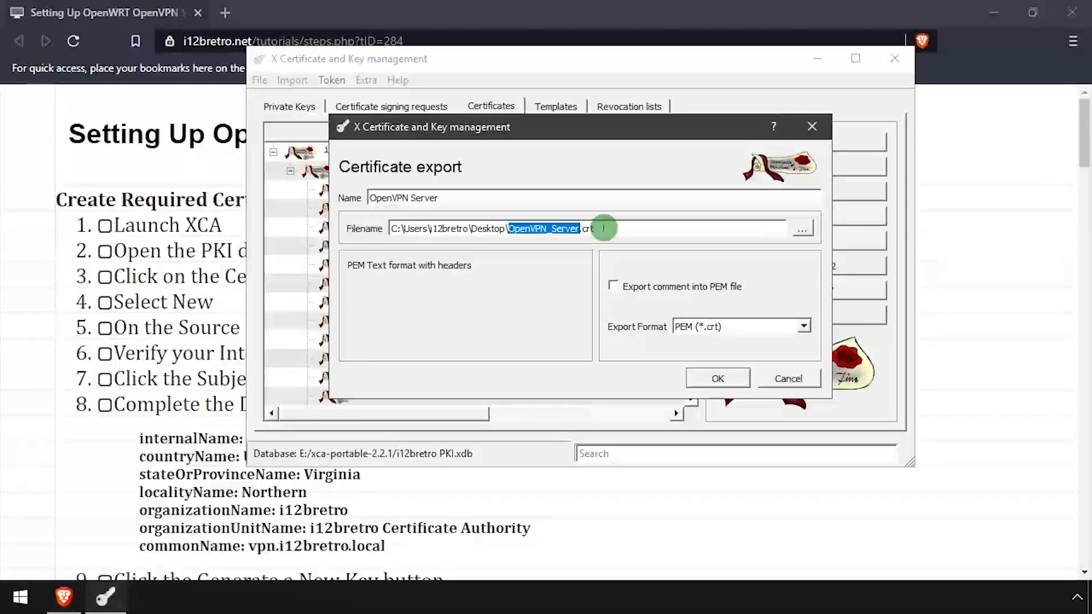
pyautogui.press('Return')
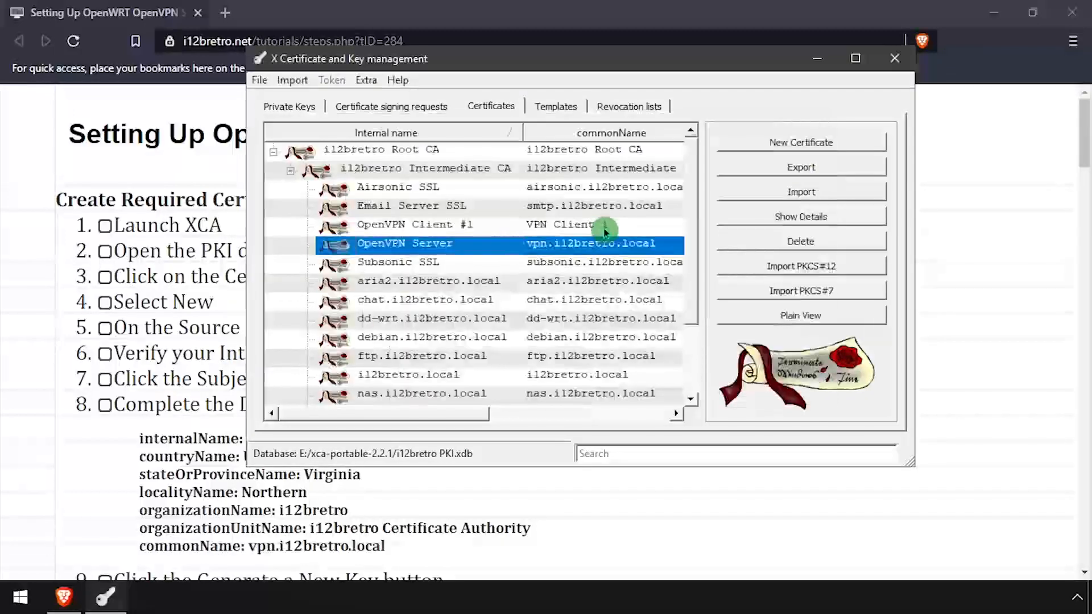
# Export the OpenVPN Client #1 certificate to the Desktop in PEM format as client.crt
pyautogui.rightClick(454, 231)
pyautogui.moveTo(515, 349)
pyautogui.click(634, 376)
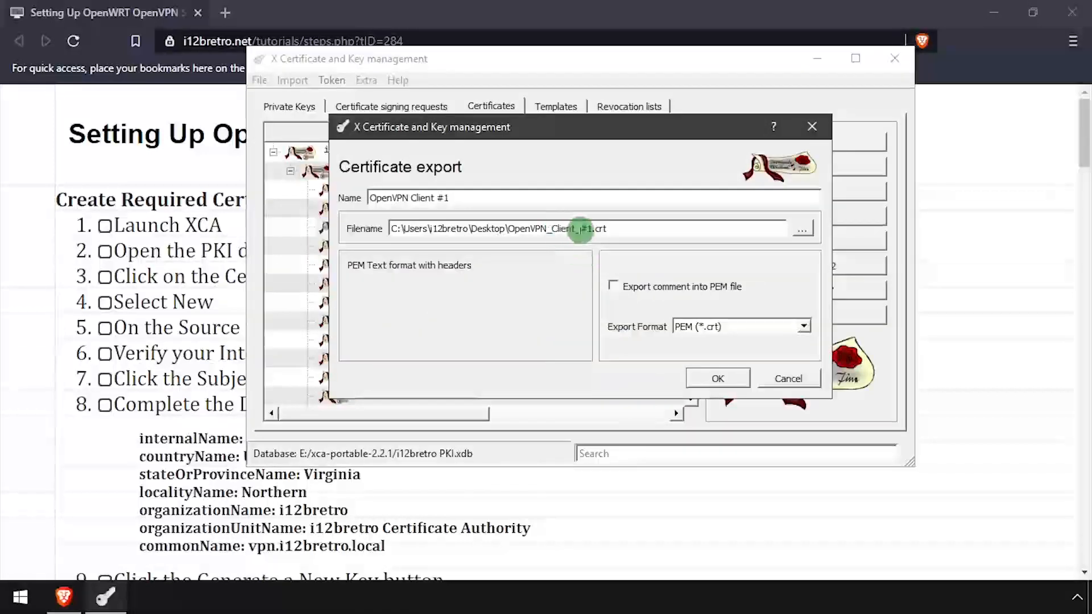
pyautogui.hotkey('shift', 'Left')
pyautogui.hotkey('shift', 'Left')
pyautogui.hotkey('shift', 'Left')
pyautogui.hotkey('shift', 'Left')
pyautogui.hotkey('shift', 'Left')
pyautogui.hotkey('shift', 'Left')
pyautogui.hotkey('shift', 'Left')
pyautogui.hotkey('shift', 'Left')
pyautogui.hotkey('shift', 'Left')
pyautogui.hotkey('shift', 'Left')
pyautogui.hotkey('shift', 'Left')
pyautogui.hotkey('shift', 'Left')
pyautogui.hotkey('shift', 'Left')
pyautogui.hotkey('shift', 'Left')
pyautogui.hotkey('shift', 'Left')
pyautogui.hotkey('shift', 'Left')
pyautogui.hotkey('shift', 'Left')
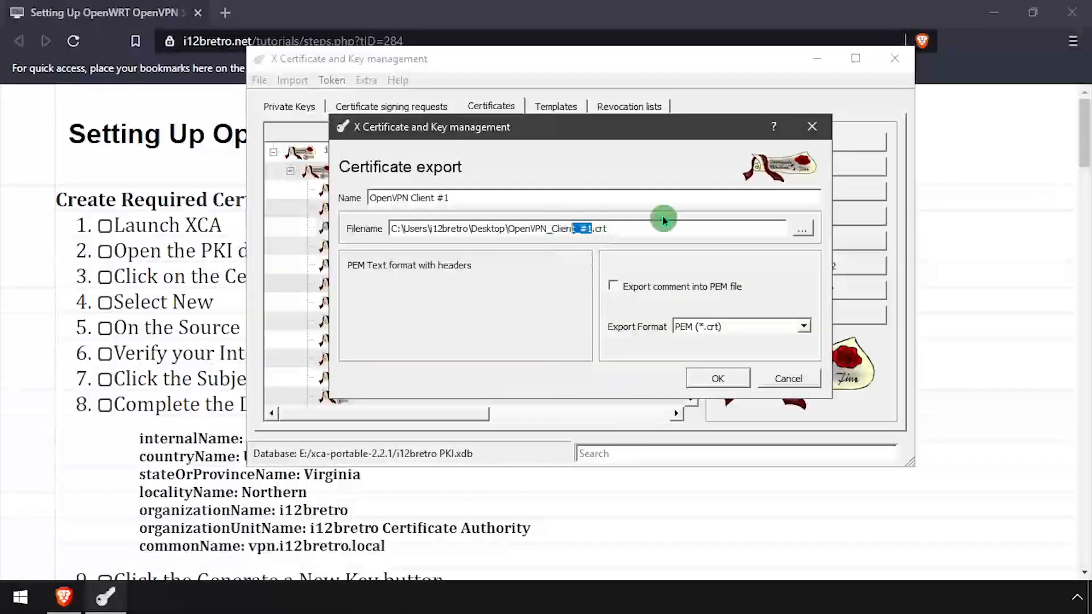
pyautogui.write('client1')
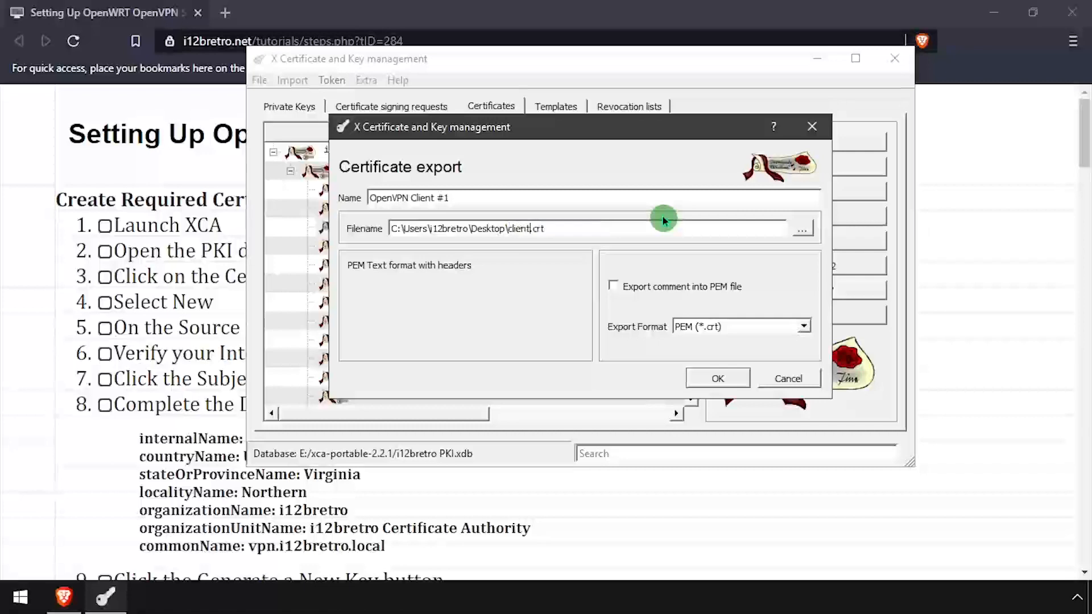
pyautogui.press('Return')
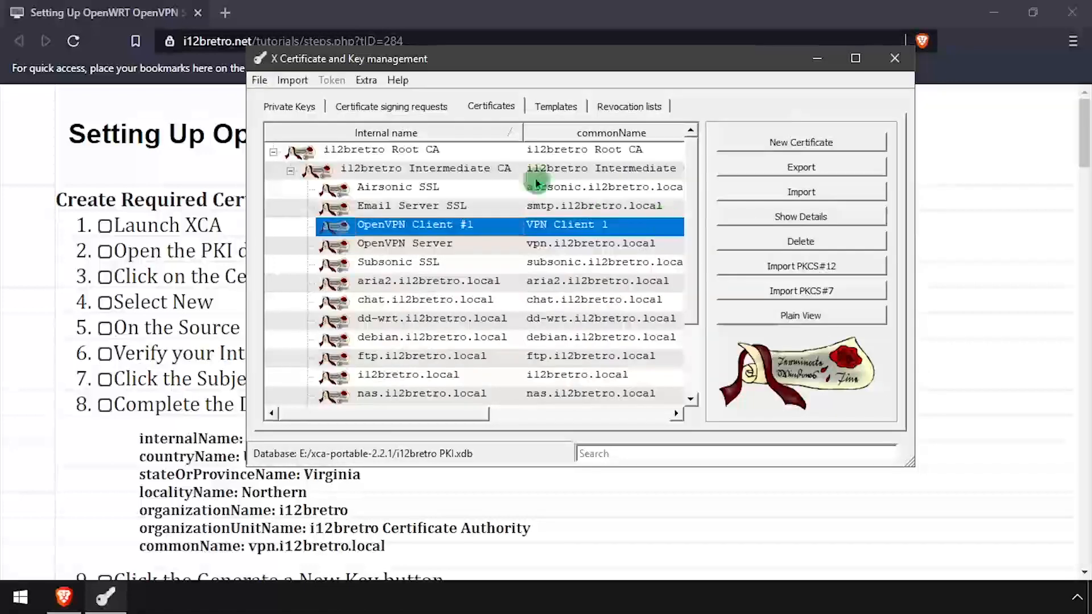
# Export the OpenVPN Server private key to the Desktop in unencrypted PKCS#8 format as server.key
pyautogui.click(301, 108)
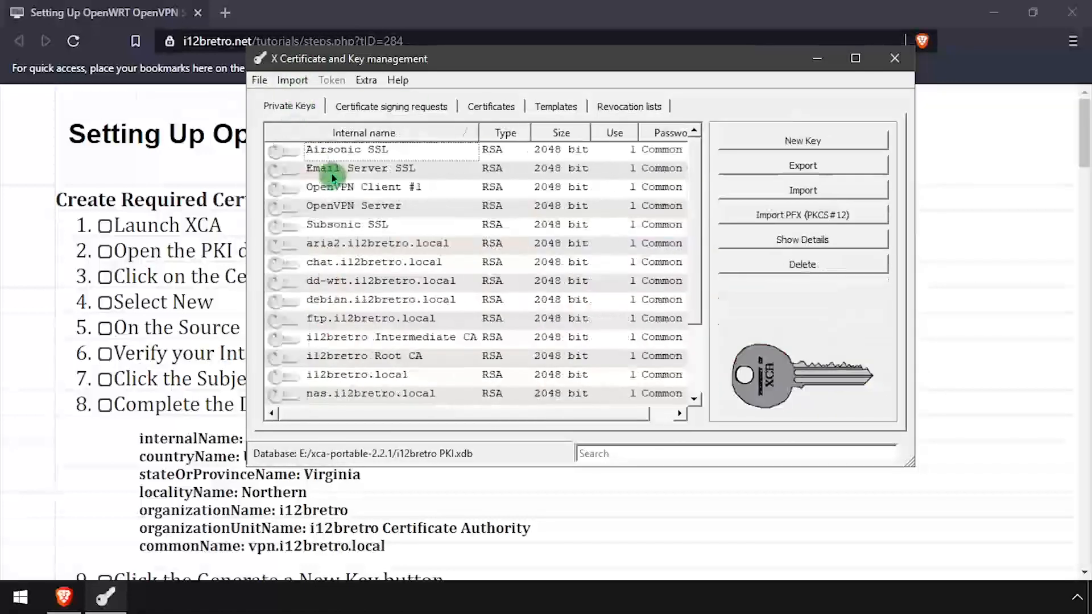
pyautogui.rightClick(365, 208)
pyautogui.moveTo(424, 327)
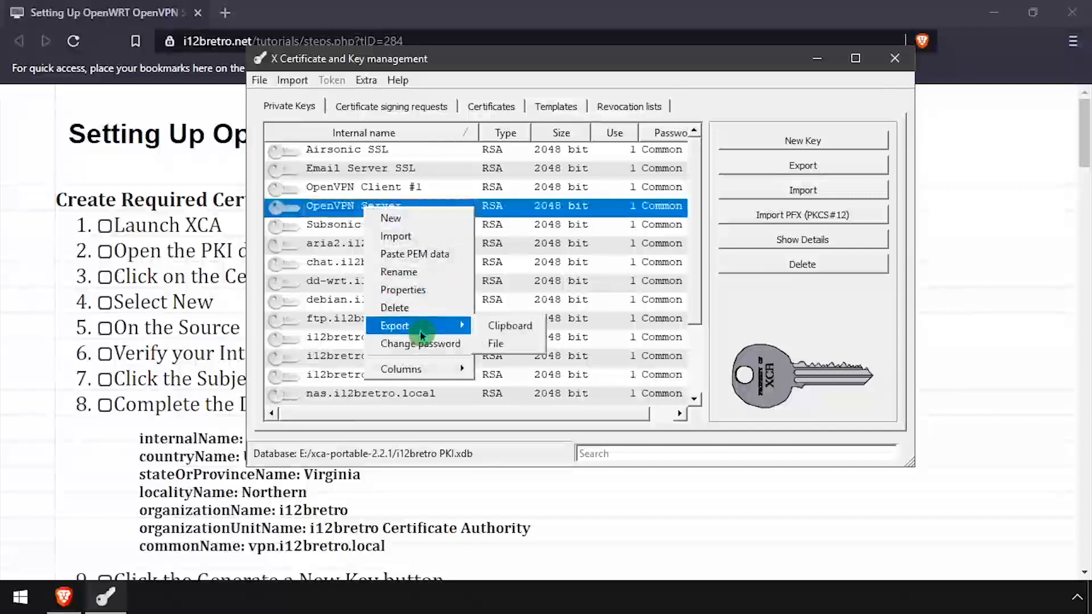
pyautogui.click(500, 344)
pyautogui.click(748, 329)
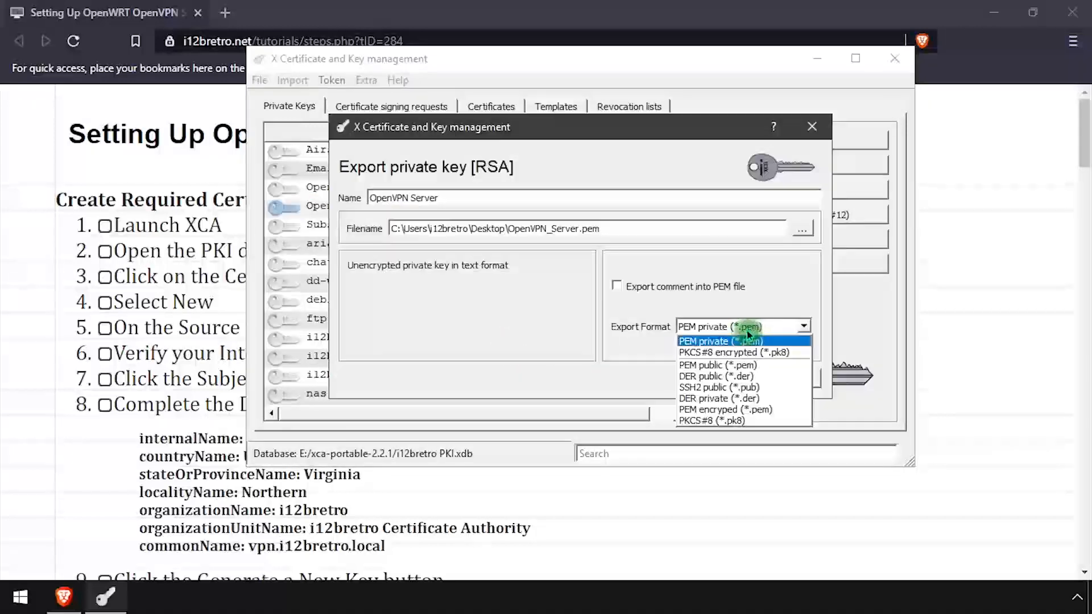
pyautogui.click(768, 420)
pyautogui.doubleClick(561, 228)
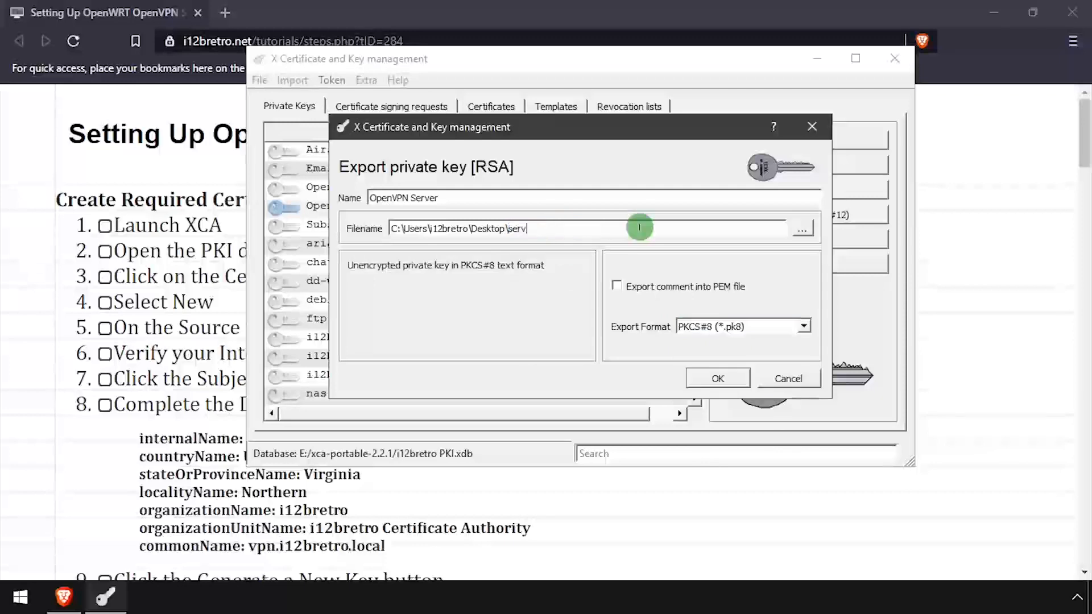
pyautogui.press('Return')
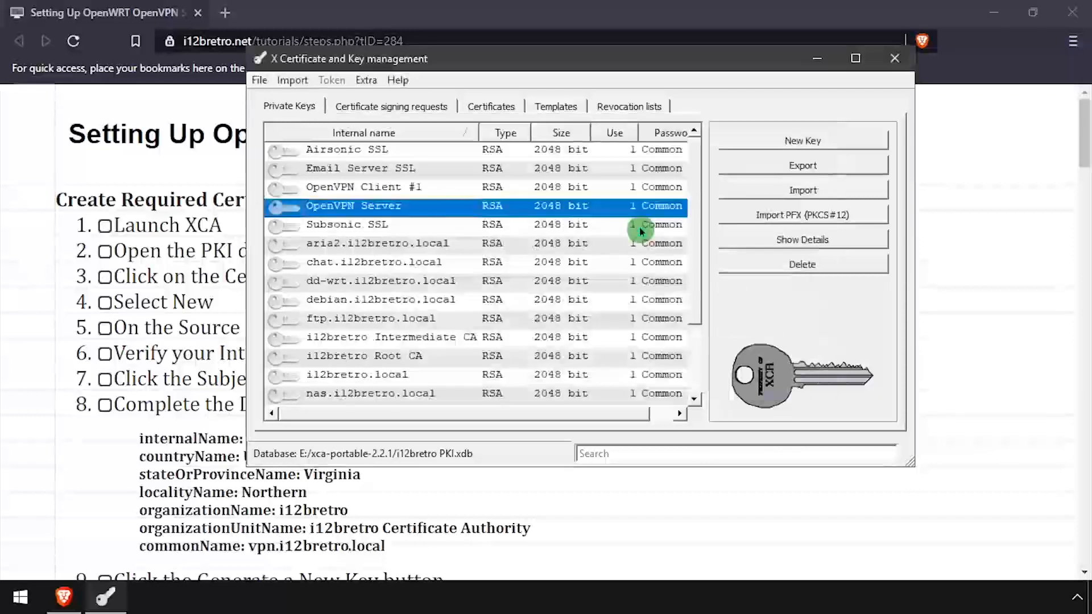
# Export the OpenVPN Client #1 private key to the Desktop in unencrypted PKCS#8 format as client.key
pyautogui.rightClick(384, 193)
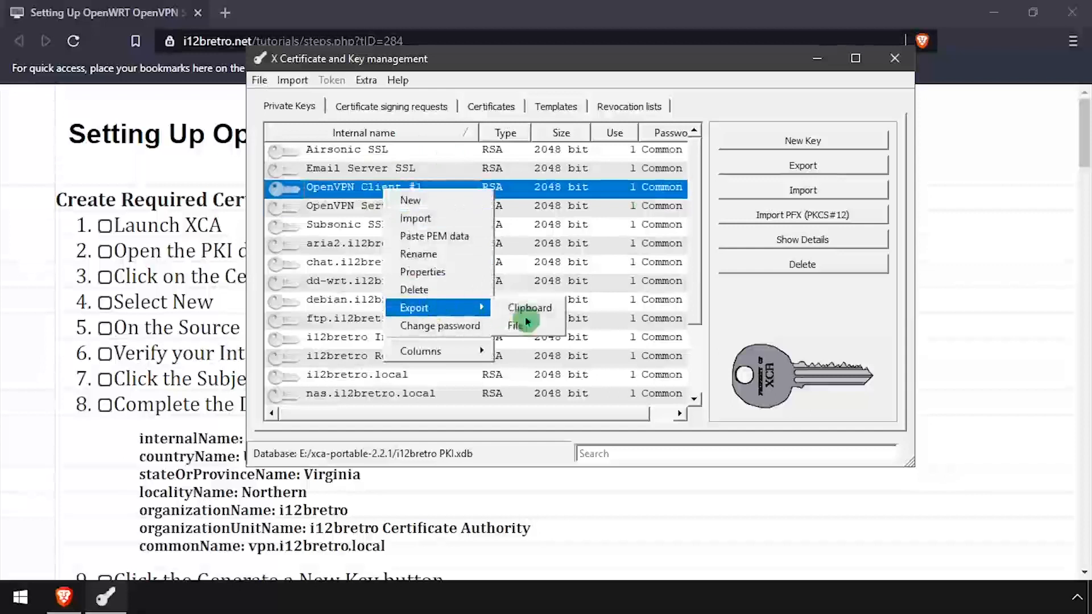
pyautogui.click(534, 326)
pyautogui.click(706, 329)
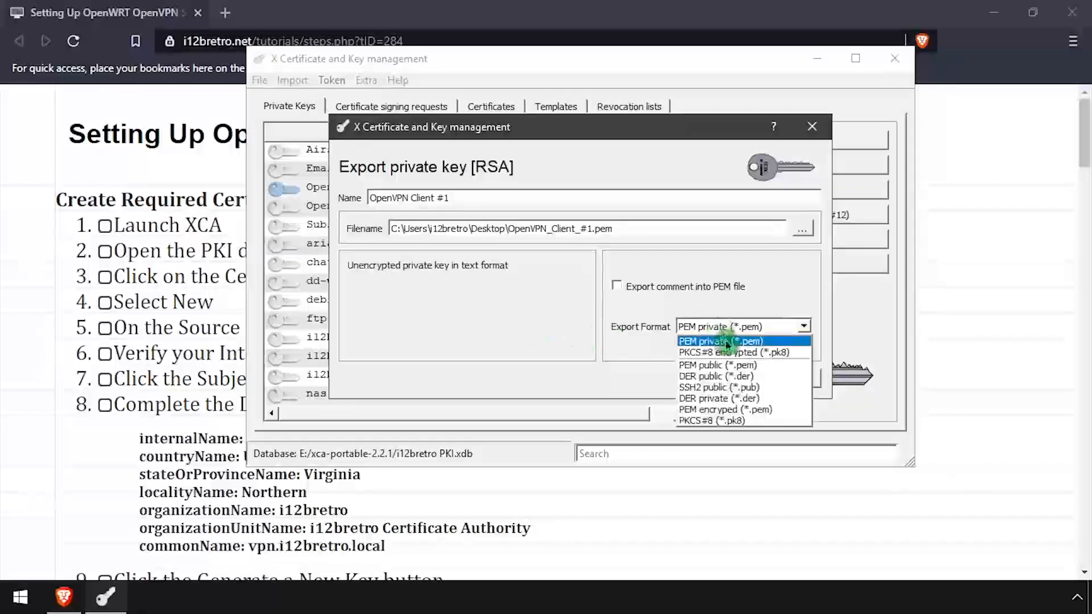
pyautogui.click(731, 422)
pyautogui.moveTo(516, 229); pyautogui.dragTo(888, 269)
pyautogui.press('BackSpace')
pyautogui.press('BackSpace')
pyautogui.write('client.ke')
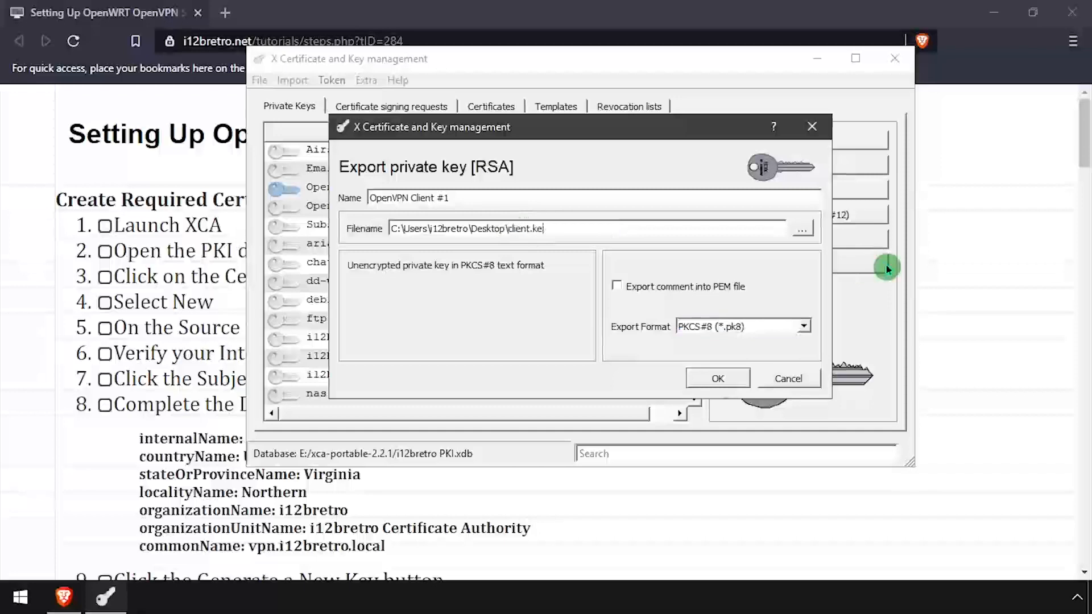
pyautogui.write('y')
pyautogui.click(716, 377)
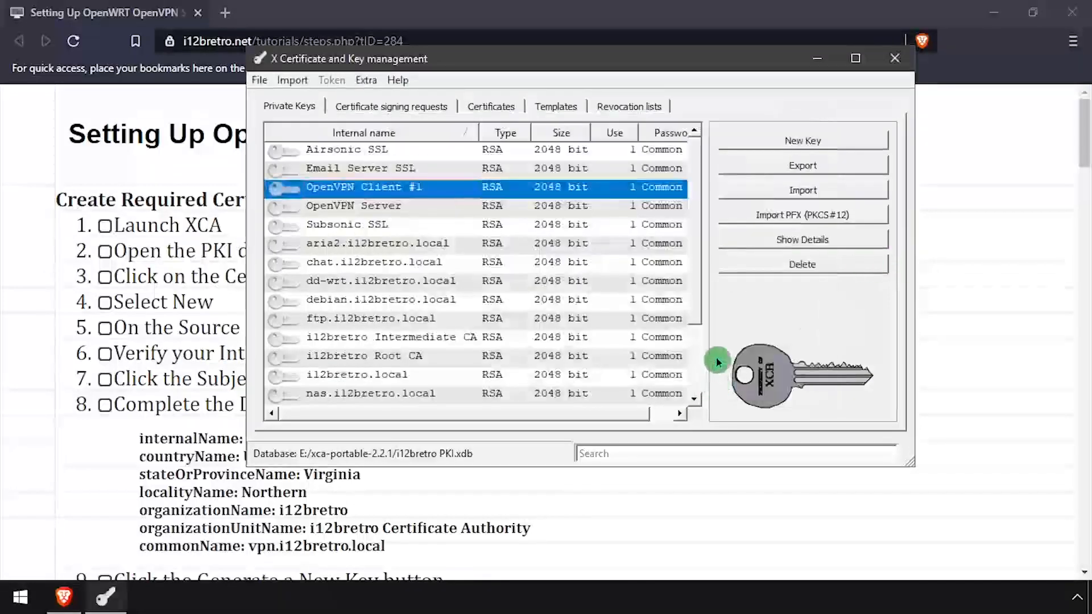
# Minimize the browser and XCA windows and select dh2048.pem, ca.pem, server.crt and client.crt on the desktop
pyautogui.click(997, 16)
pyautogui.click(995, 12)
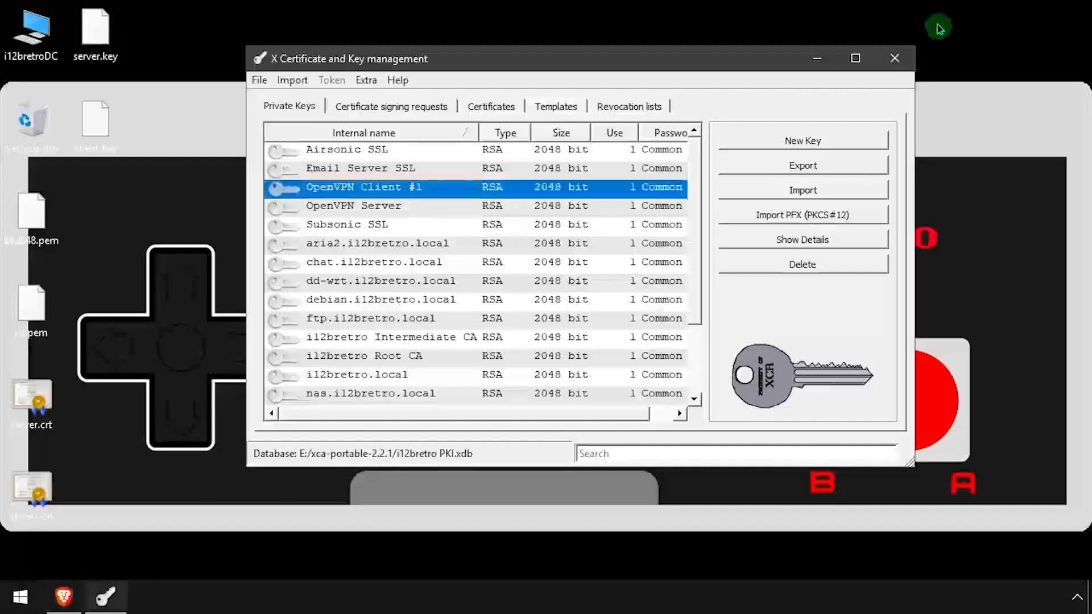
pyautogui.click(819, 59)
pyautogui.moveTo(90, 199); pyautogui.dragTo(7, 555)
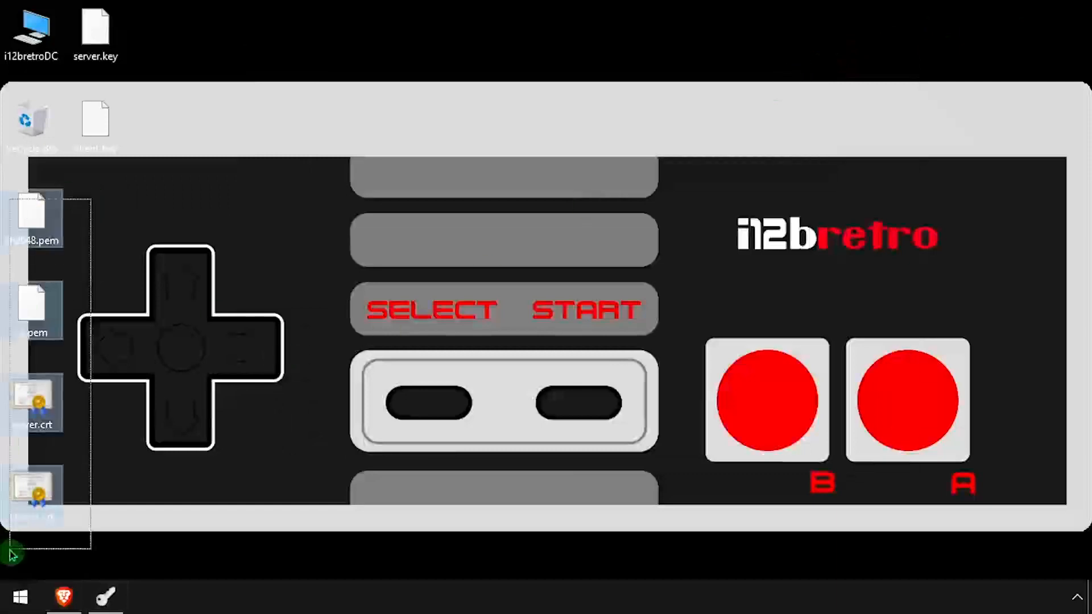
# Group the exported certificate, PEM and key files together on the desktop, away from the system icons
pyautogui.moveTo(54, 314); pyautogui.dragTo(193, 205)
pyautogui.moveTo(171, 27); pyautogui.dragTo(287, 229)
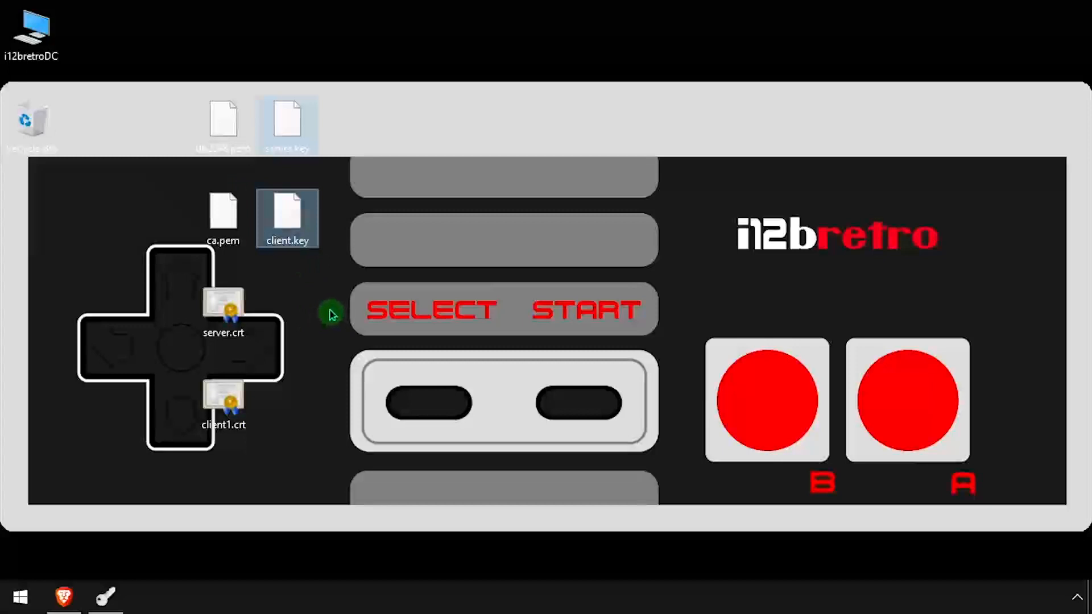
# Switch back to the Brave browser and read the tutorial section on setting up the OpenVPN server in OpenWRT
pyautogui.click(63, 597)
pyautogui.scroll(-10, 204, 370)
pyautogui.scroll(-15, 195, 379)
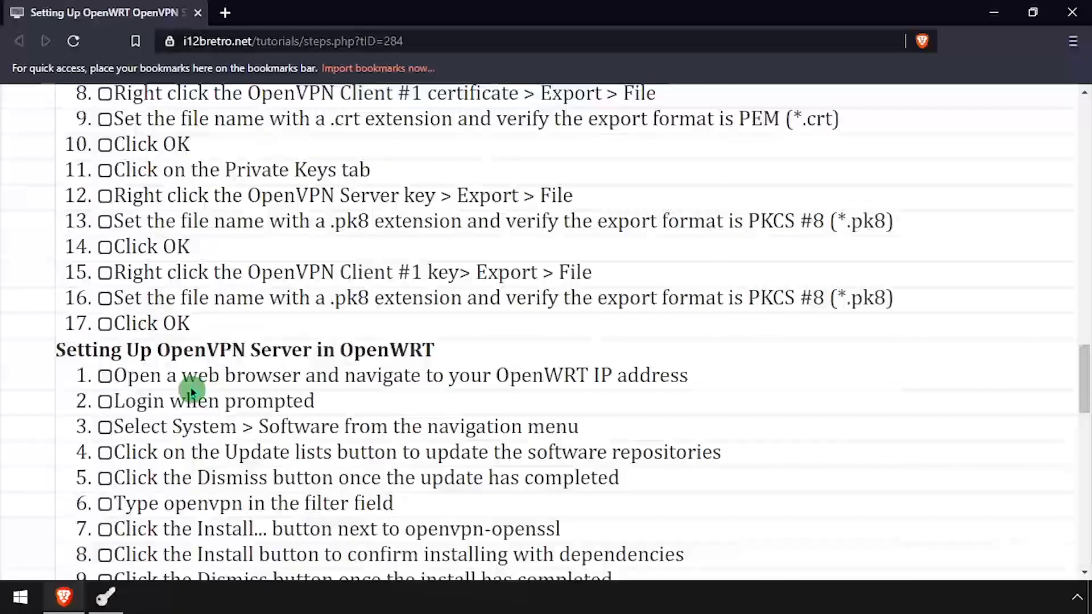
pyautogui.scroll(-3, 190, 389)
pyautogui.click(228, 12)
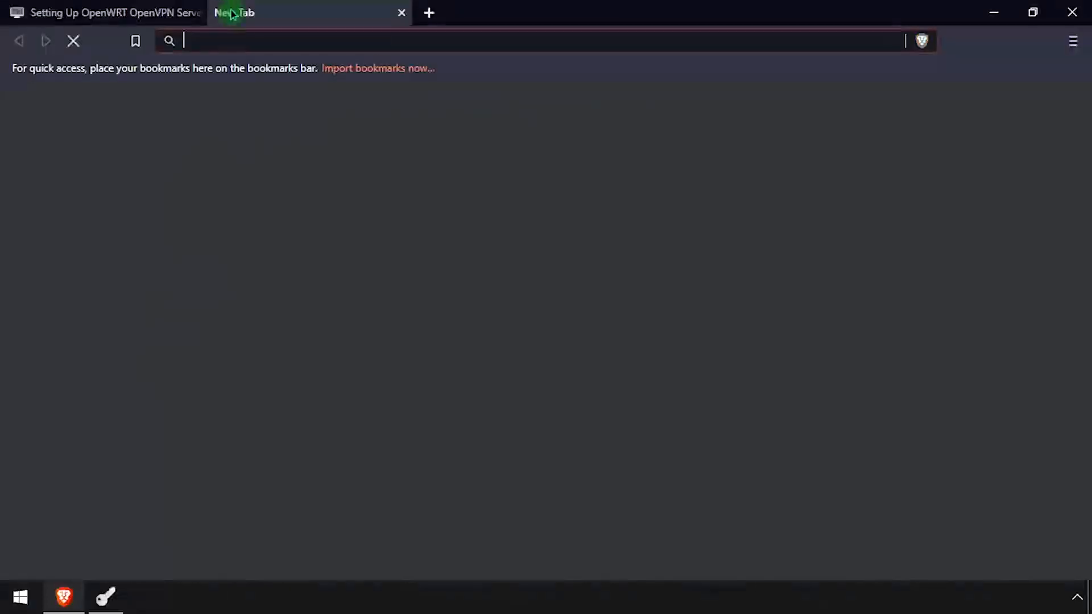
pyautogui.write('https://openwrt.')
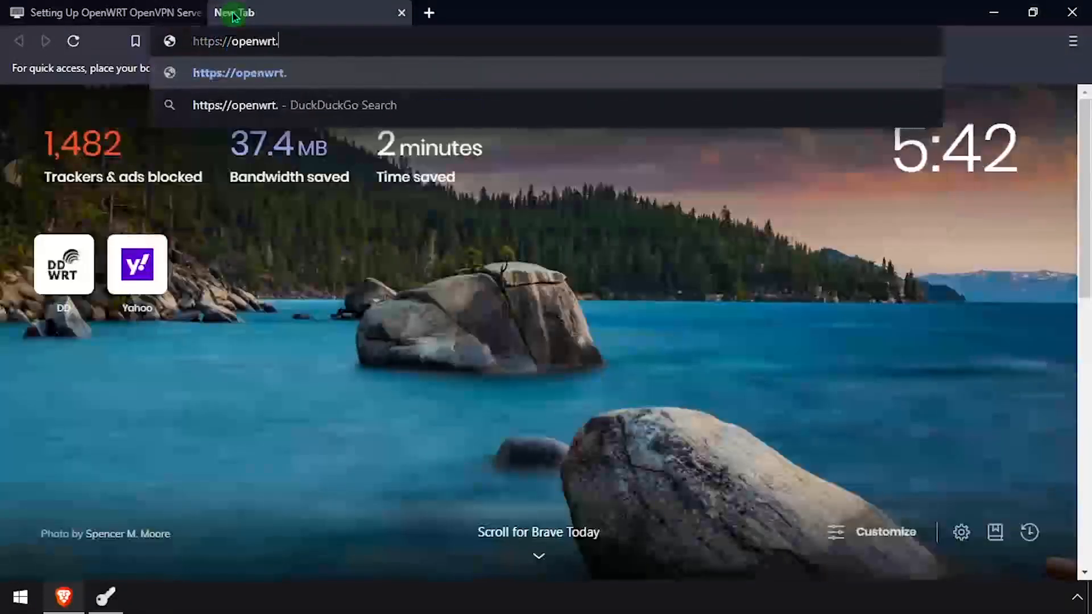
pyautogui.write('i12bretro.local')
pyautogui.press('Return')
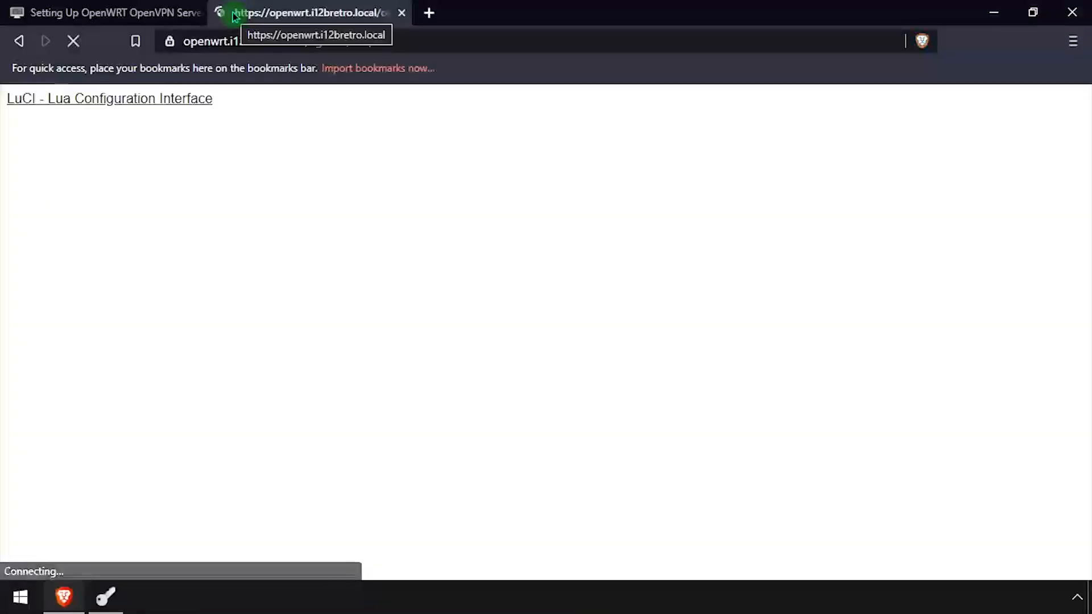
pyautogui.write('••••')
pyautogui.press('Return')
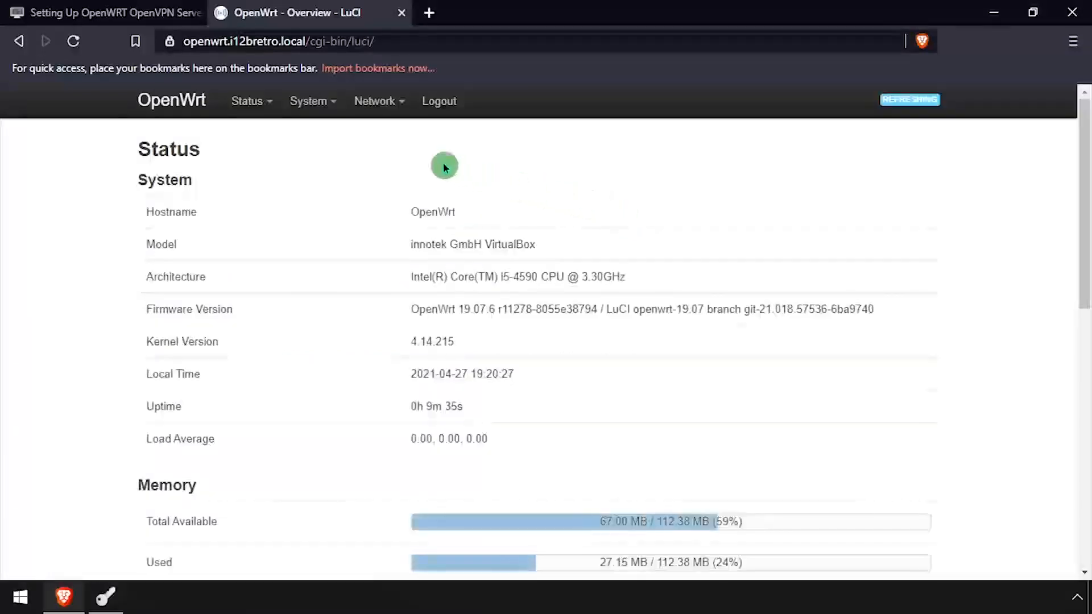
# Update the package lists on the OpenWrt Software page and dismiss the package manager output
pyautogui.moveTo(310, 101)
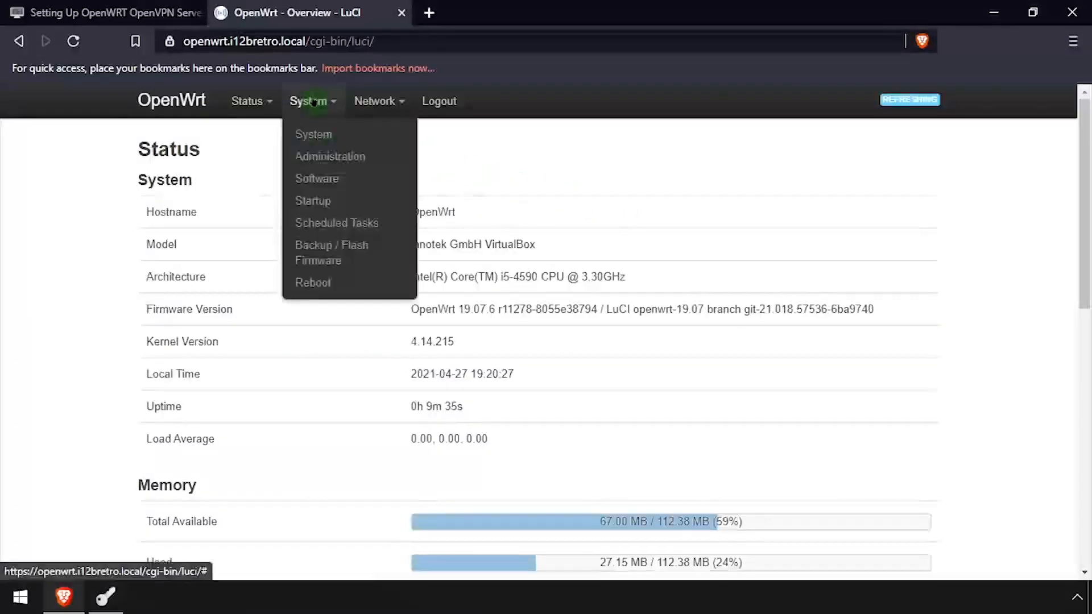
pyautogui.click(312, 181)
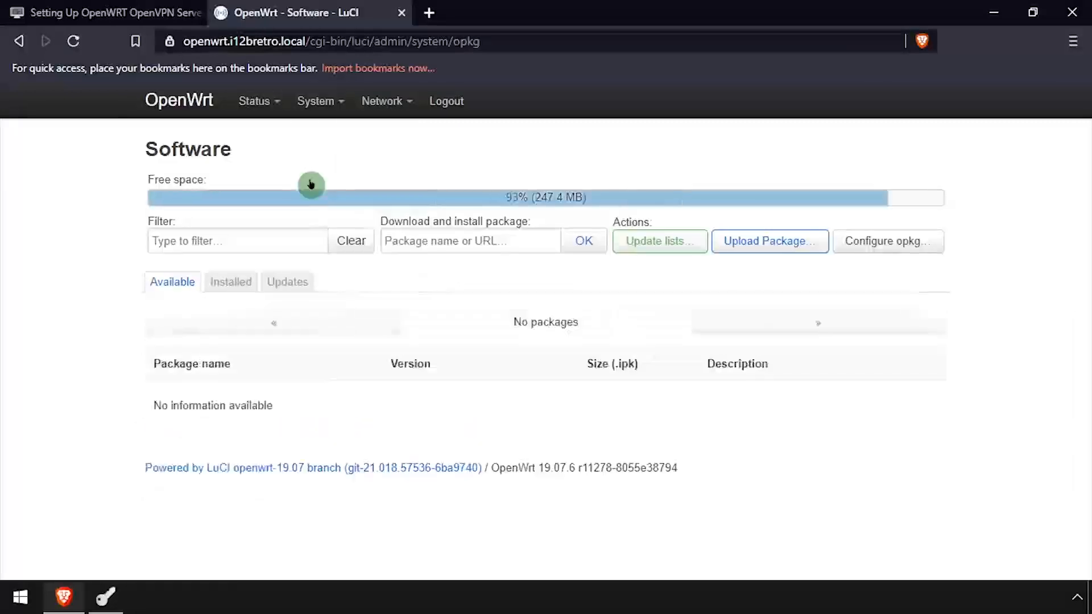
pyautogui.click(637, 245)
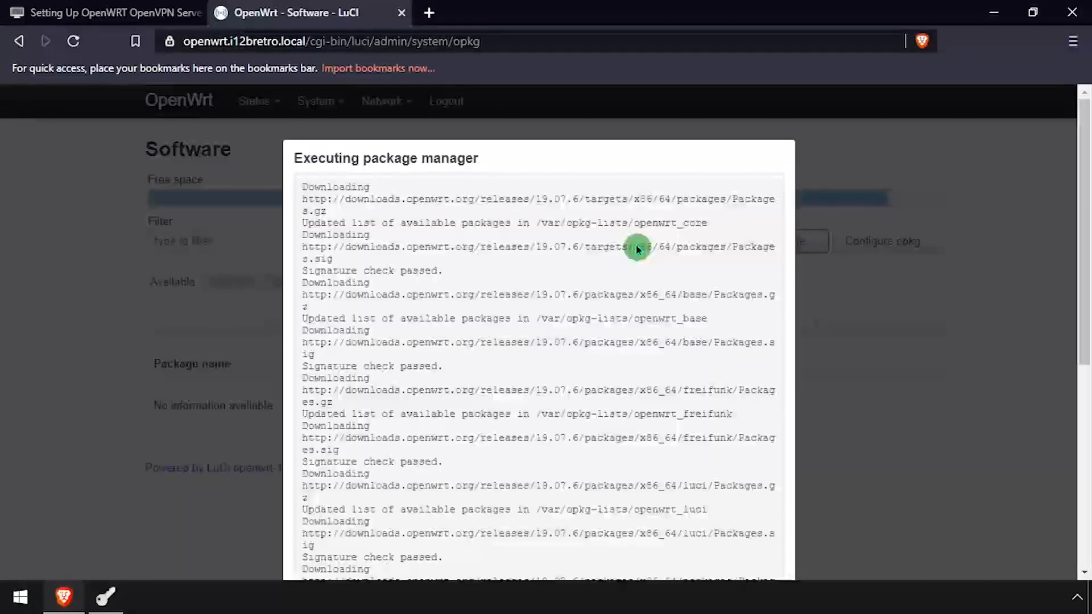
pyautogui.scroll(-5, 737, 440)
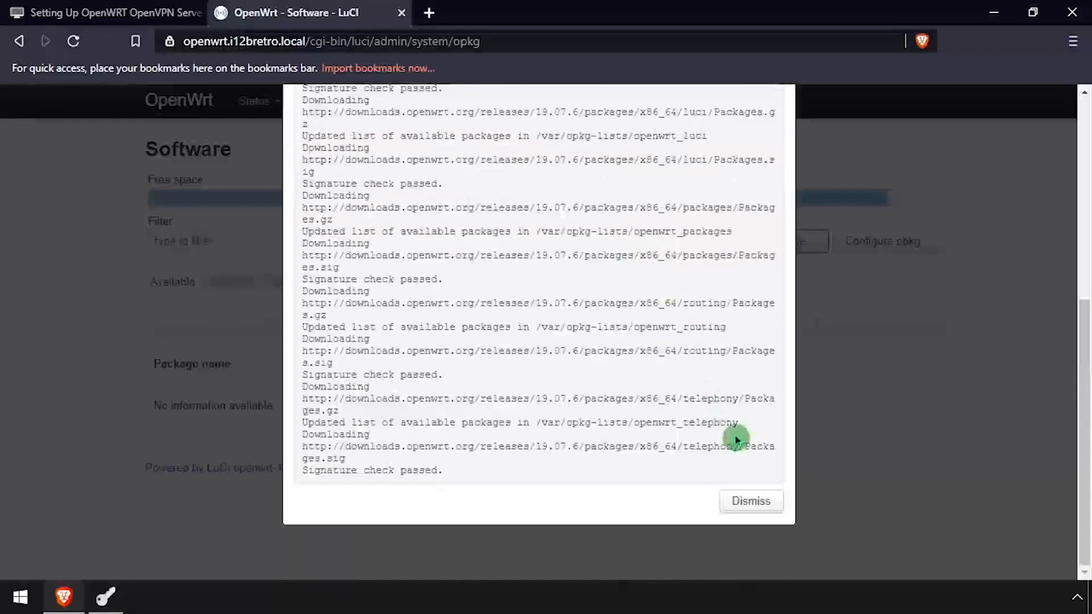
pyautogui.click(752, 501)
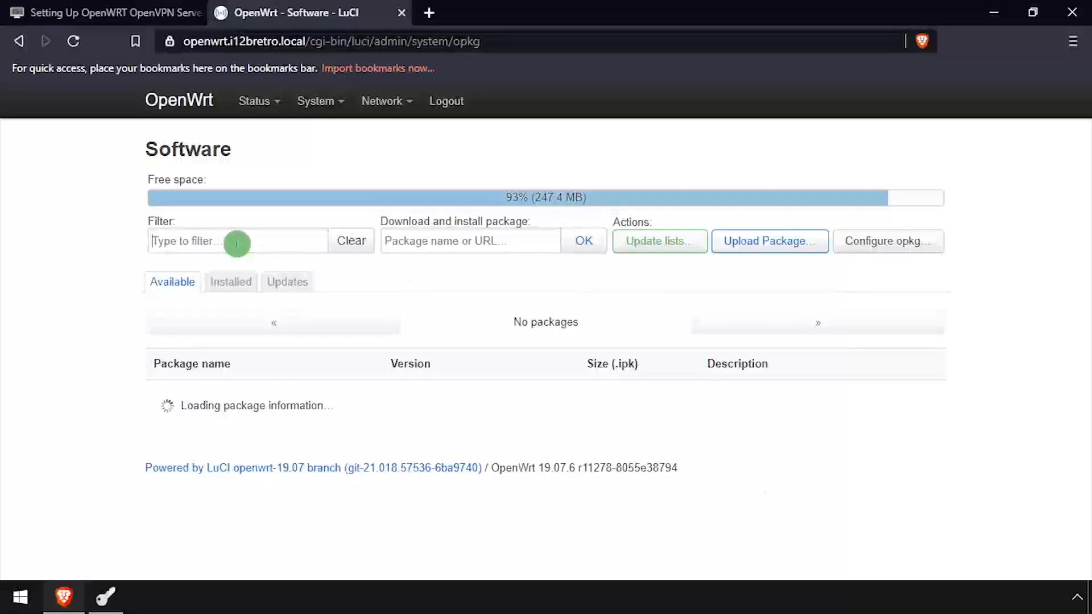
# Filter the available packages by openvpn and install openvpn-openssl with its dependencies
pyautogui.write('openvpn')
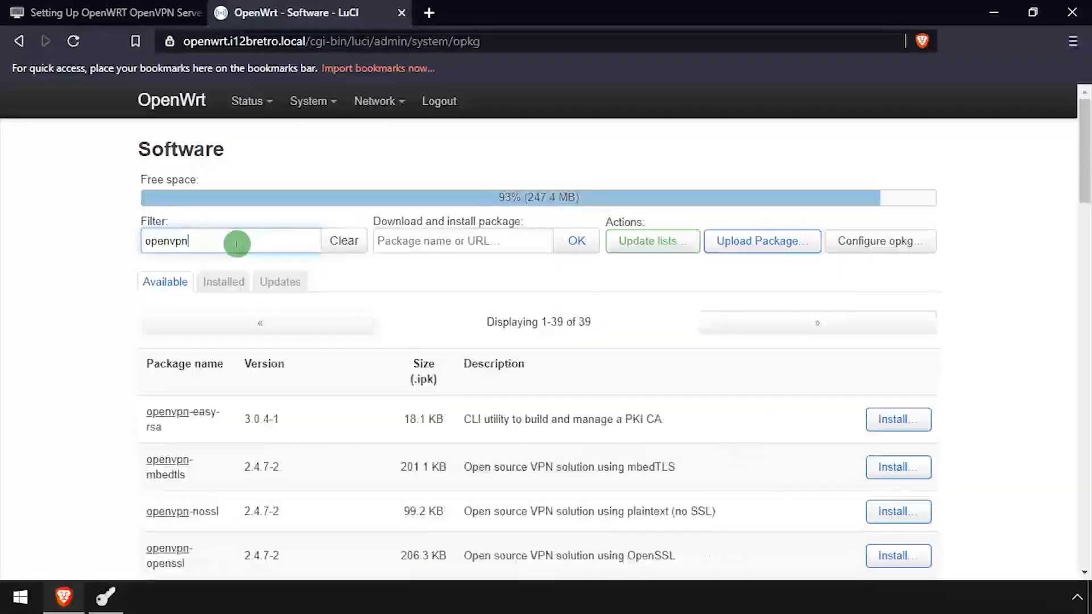
pyautogui.scroll(-2, 241, 319)
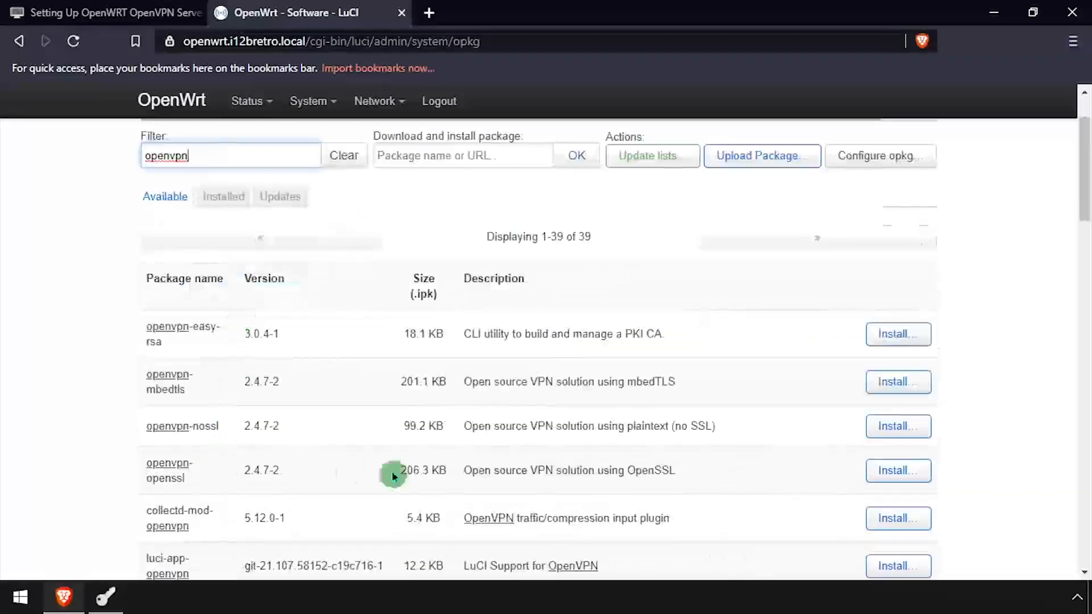
pyautogui.click(898, 470)
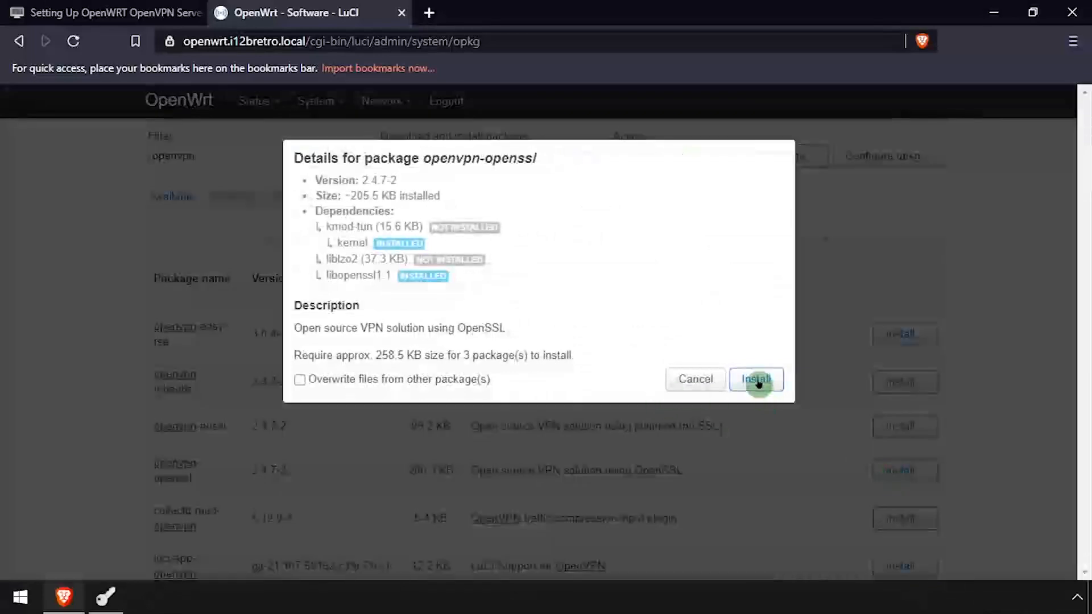
pyautogui.click(758, 380)
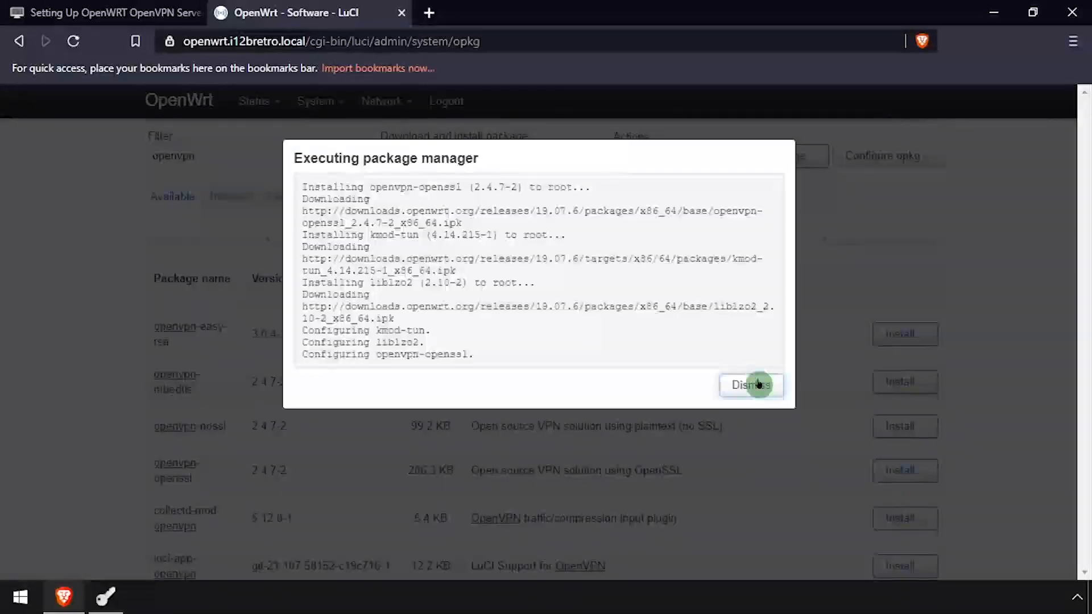
pyautogui.click(758, 387)
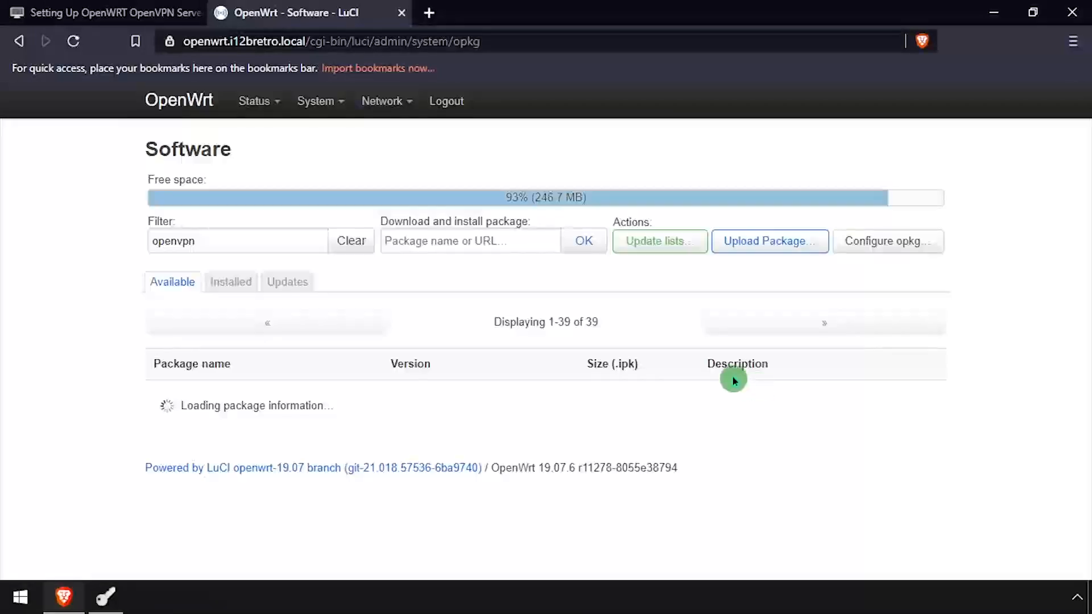
# Install the luci-app-openvpn package from the filtered list and dismiss the package manager output
pyautogui.scroll(-5, 732, 378)
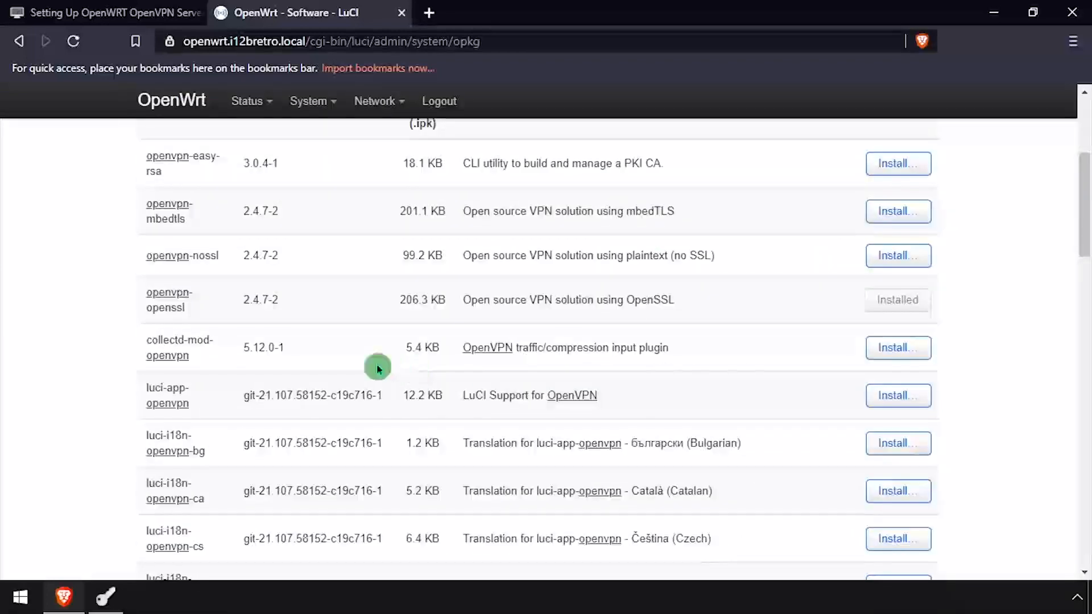
pyautogui.click(908, 409)
pyautogui.scroll(-3, 639, 373)
pyautogui.click(767, 502)
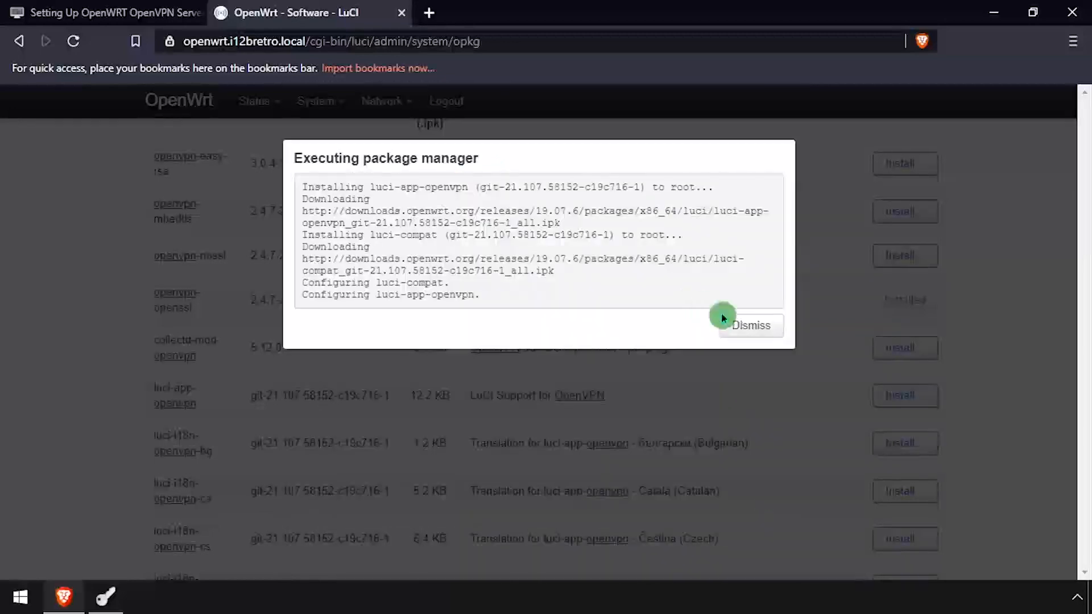
pyautogui.click(752, 326)
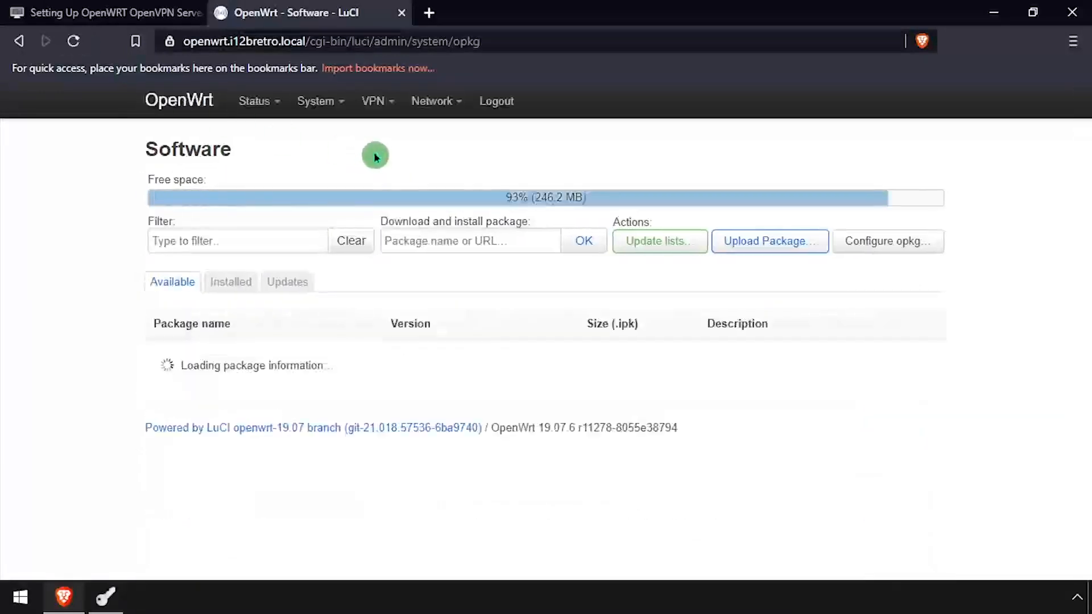
# Delete the custom_config, sample_server and sample_client instances from the OpenVPN configuration page
pyautogui.moveTo(376, 104)
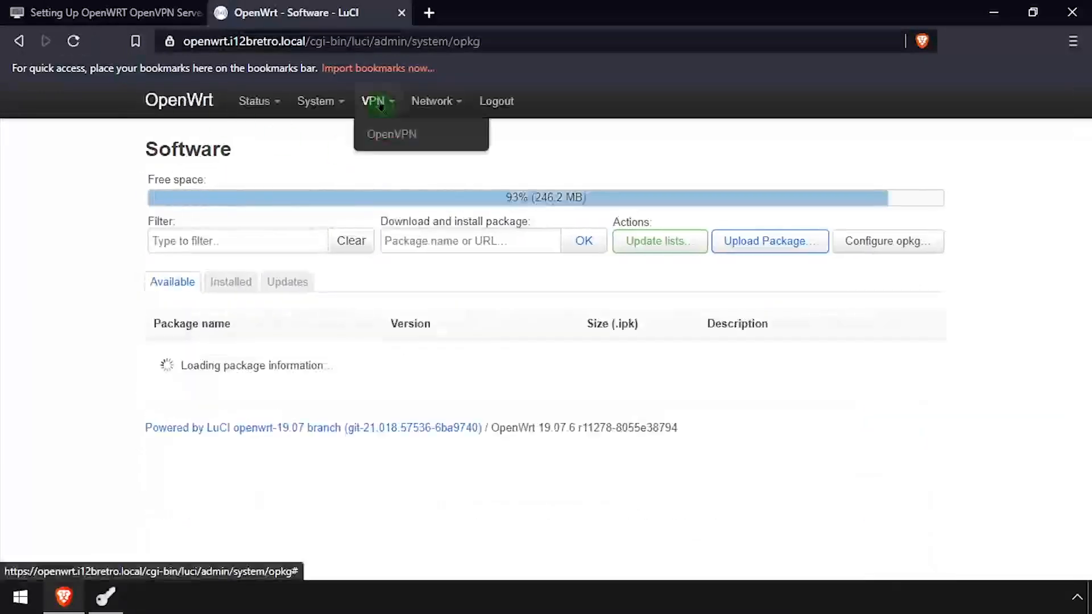
pyautogui.click(390, 138)
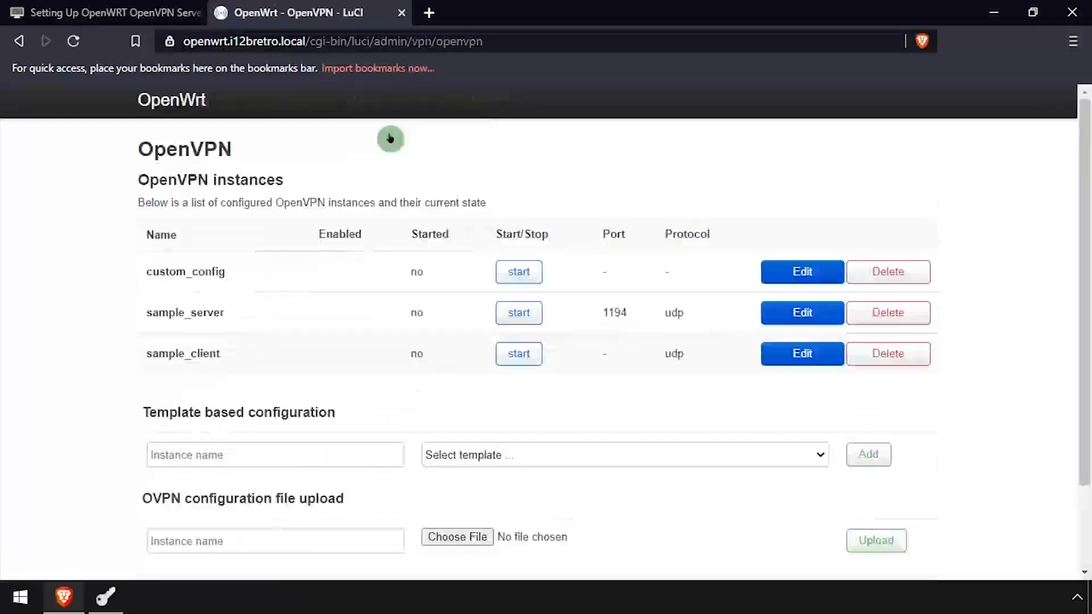
pyautogui.click(886, 272)
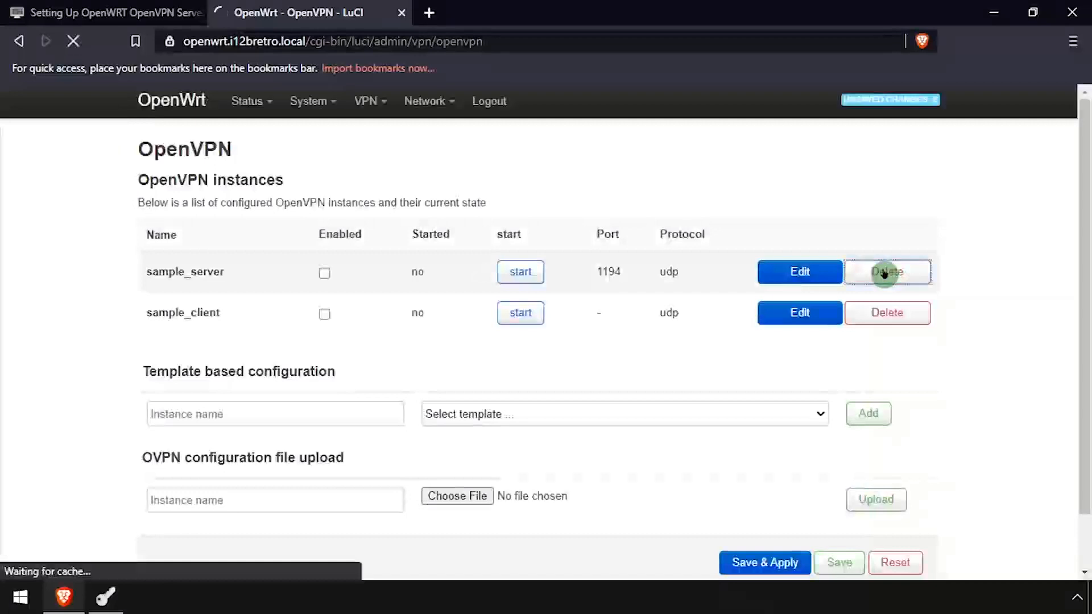
pyautogui.click(885, 271)
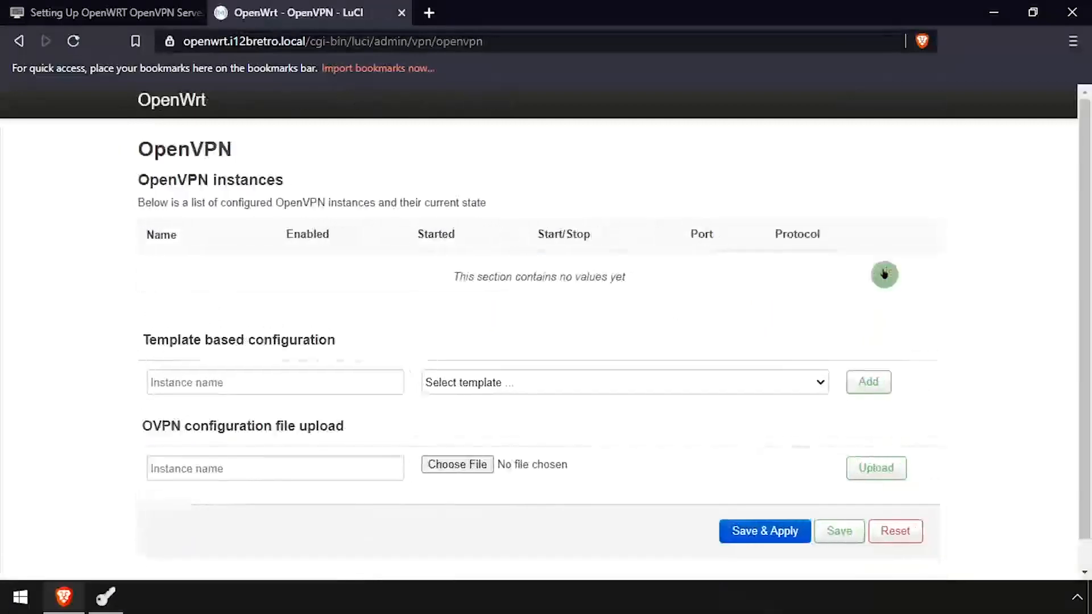
# Add an OpenVPN instance named OpenVPNServer from the template "Server configuration for a routed multi-client VPN"
pyautogui.click(345, 383)
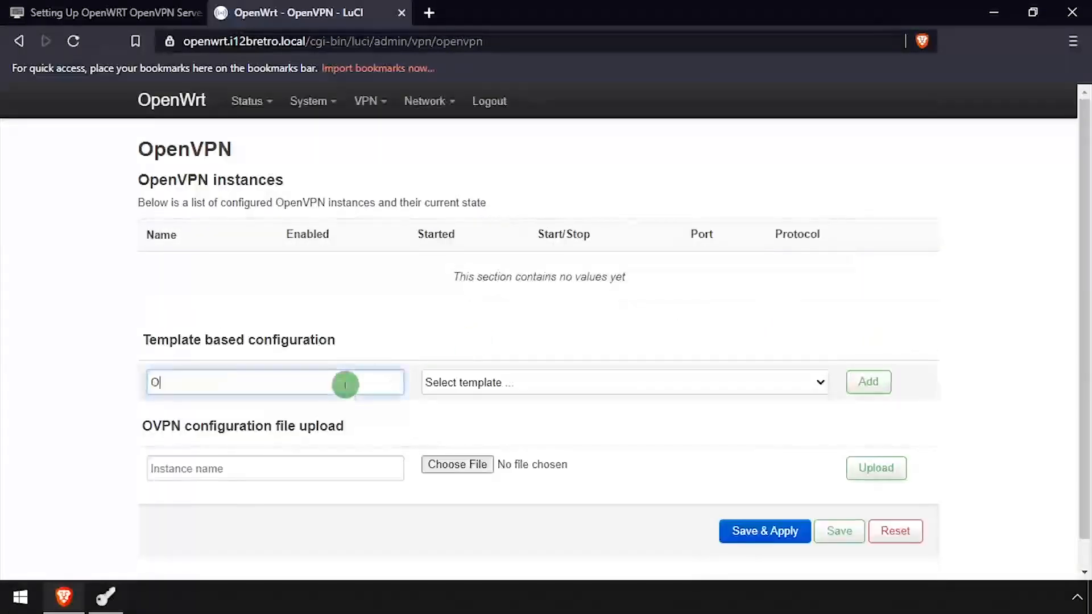
pyautogui.write('OpenVPNServer')
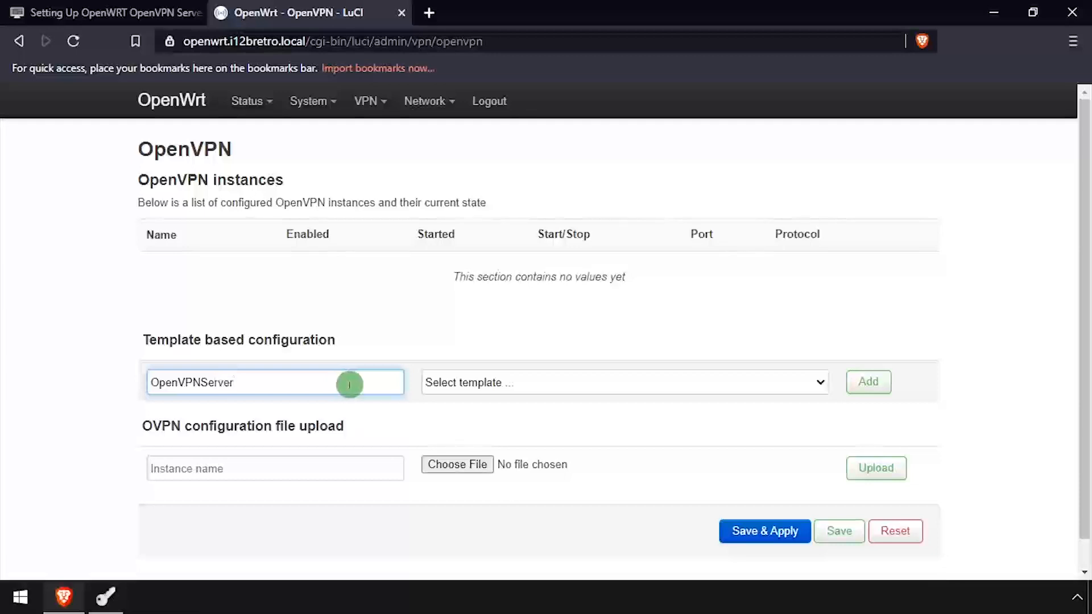
pyautogui.click(492, 388)
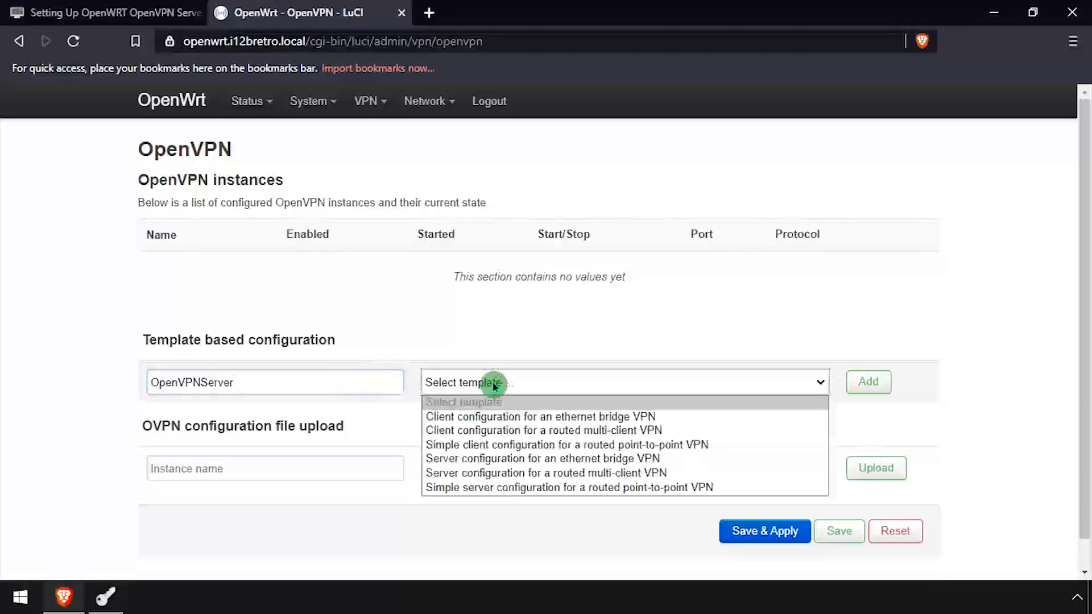
pyautogui.click(635, 473)
pyautogui.click(866, 385)
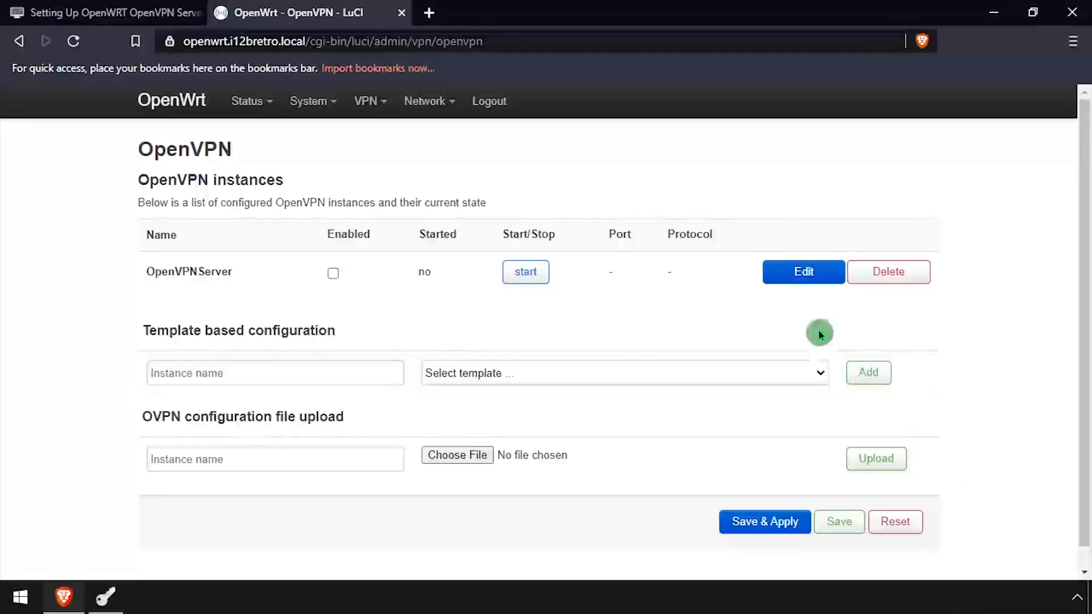
# Edit the OpenVPNServer instance, upload ca.pem from the Desktop and select it as the certificate authority file
pyautogui.click(805, 274)
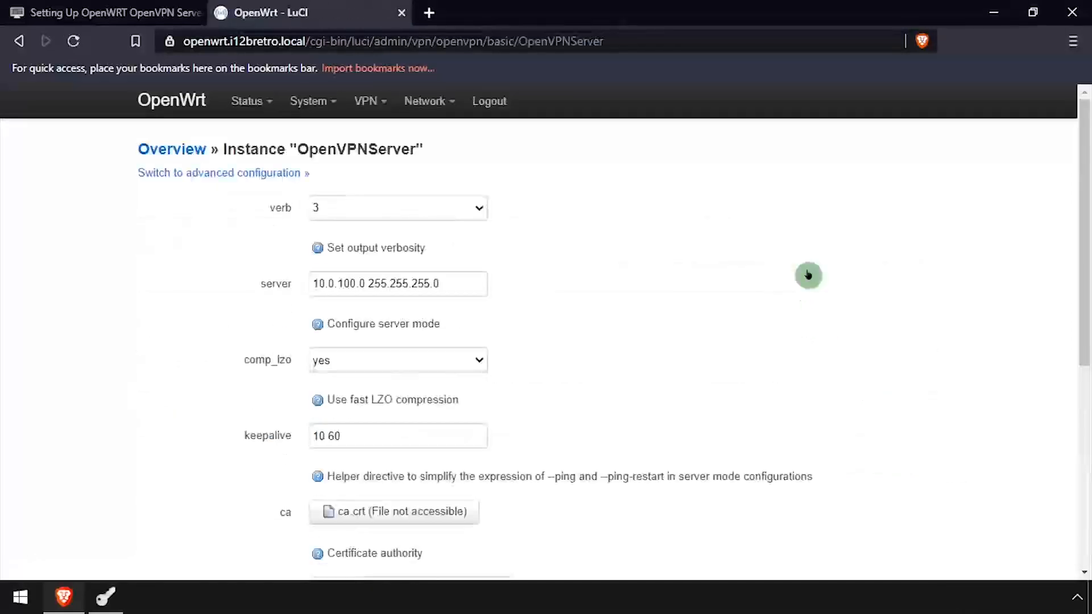
pyautogui.scroll(-3, 696, 305)
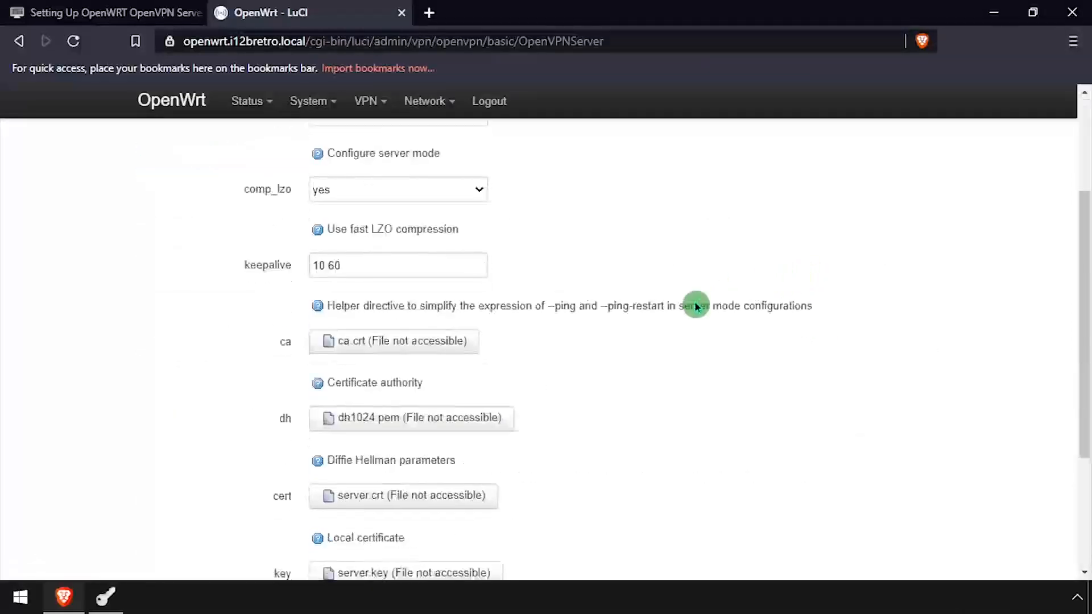
pyautogui.click(453, 343)
pyautogui.click(804, 392)
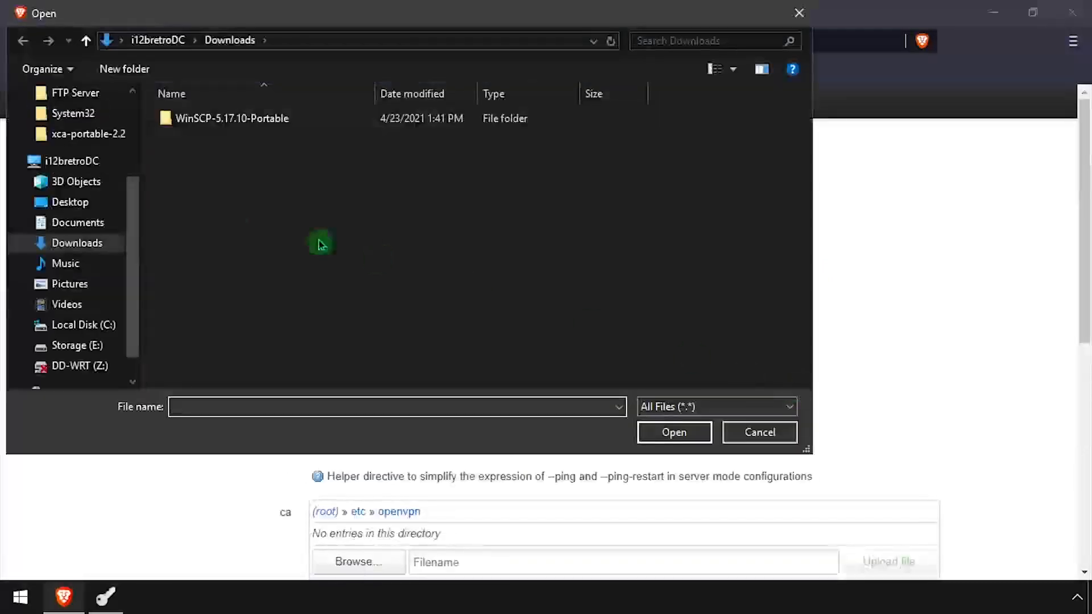
pyautogui.click(73, 202)
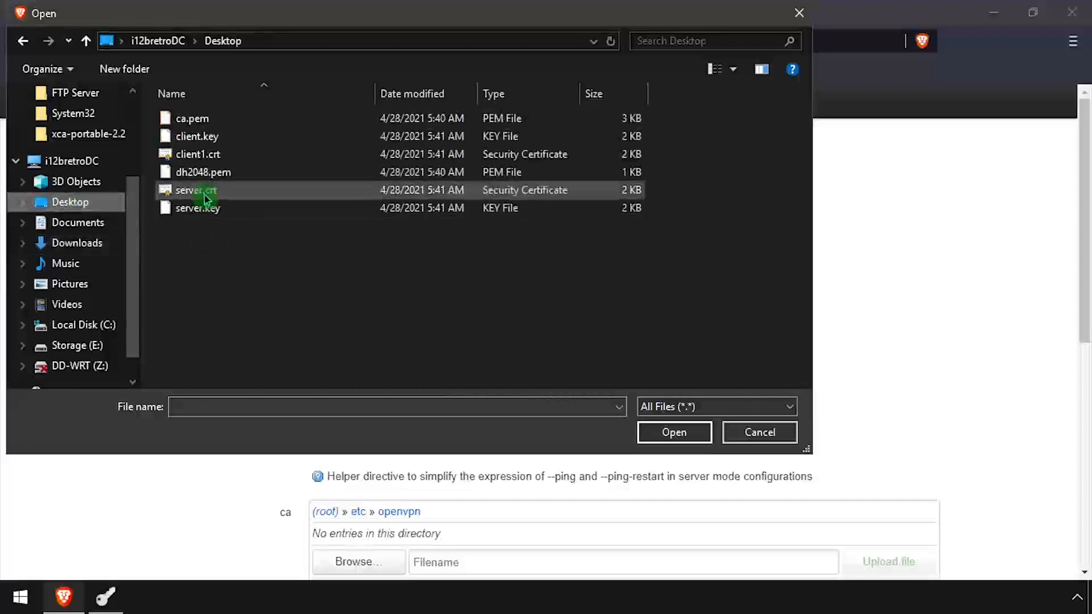
pyautogui.doubleClick(191, 118)
pyautogui.scroll(-2, 683, 398)
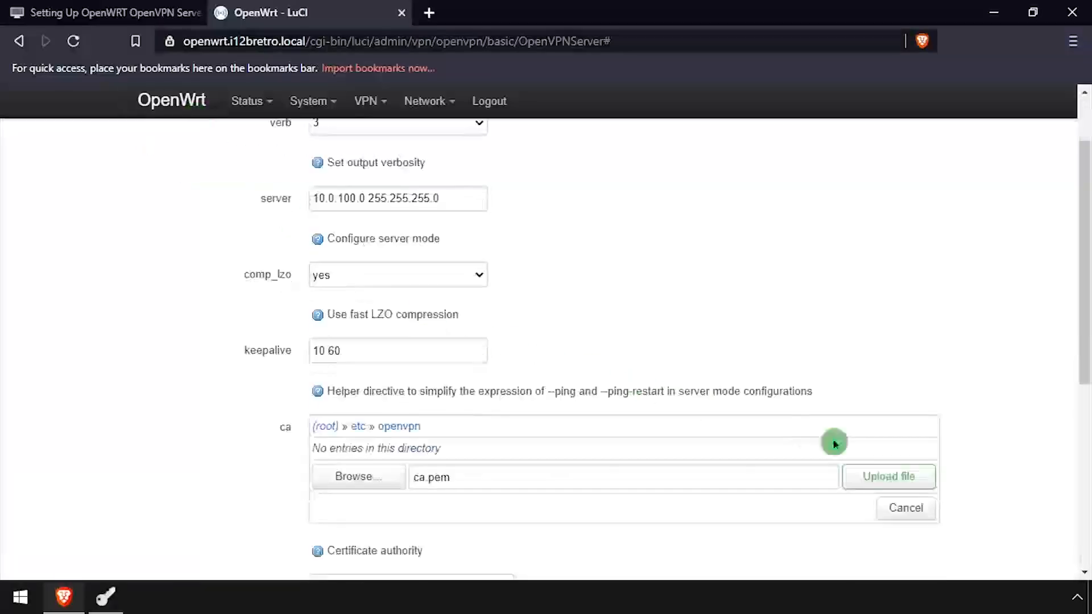
pyautogui.click(899, 477)
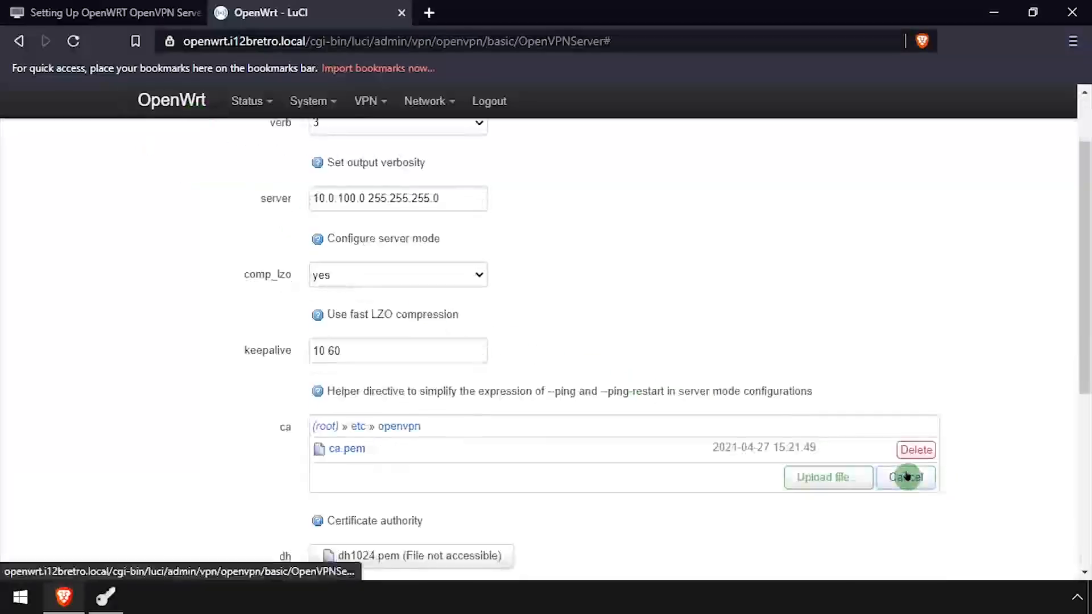
pyautogui.click(347, 449)
pyautogui.scroll(-3, 426, 447)
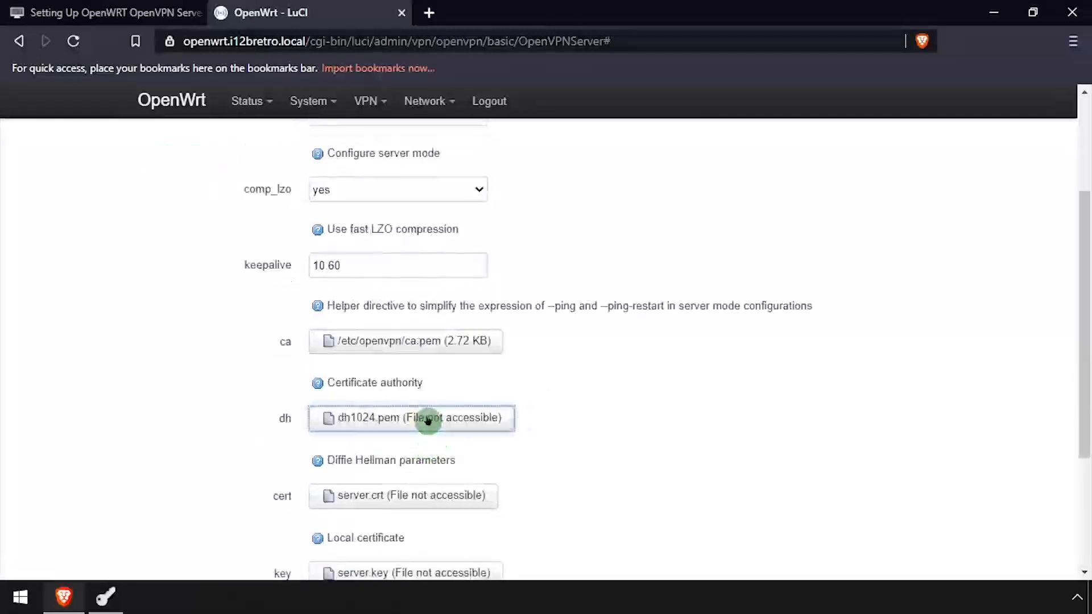
# Upload dh2048.pem from the Desktop and select it as the OpenVPNServer instance's Diffie Hellman parameters file
pyautogui.click(426, 419)
pyautogui.click(829, 471)
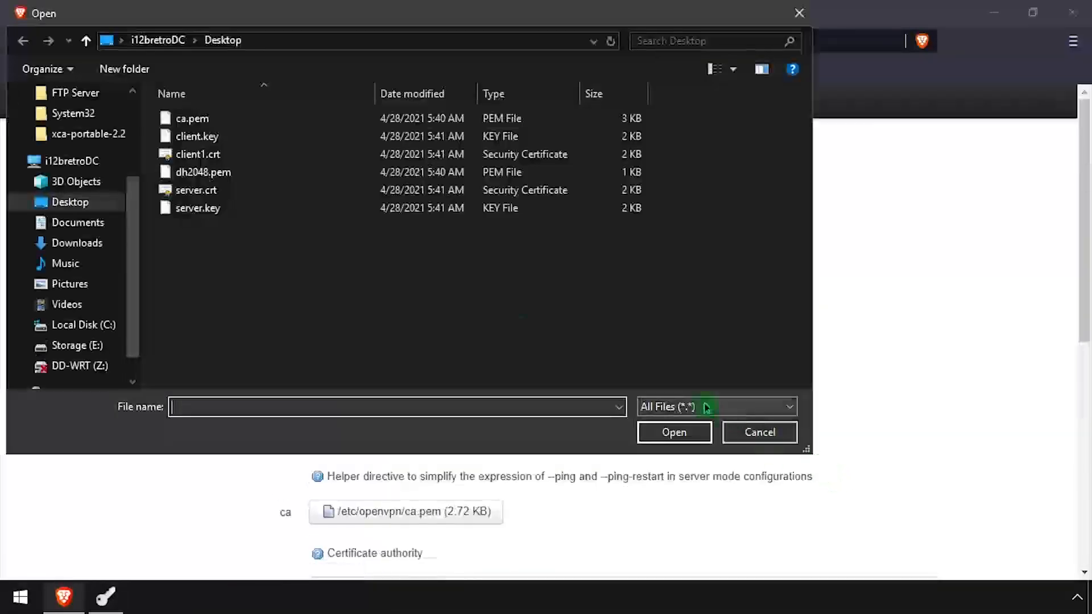
pyautogui.doubleClick(199, 175)
pyautogui.scroll(-2, 519, 381)
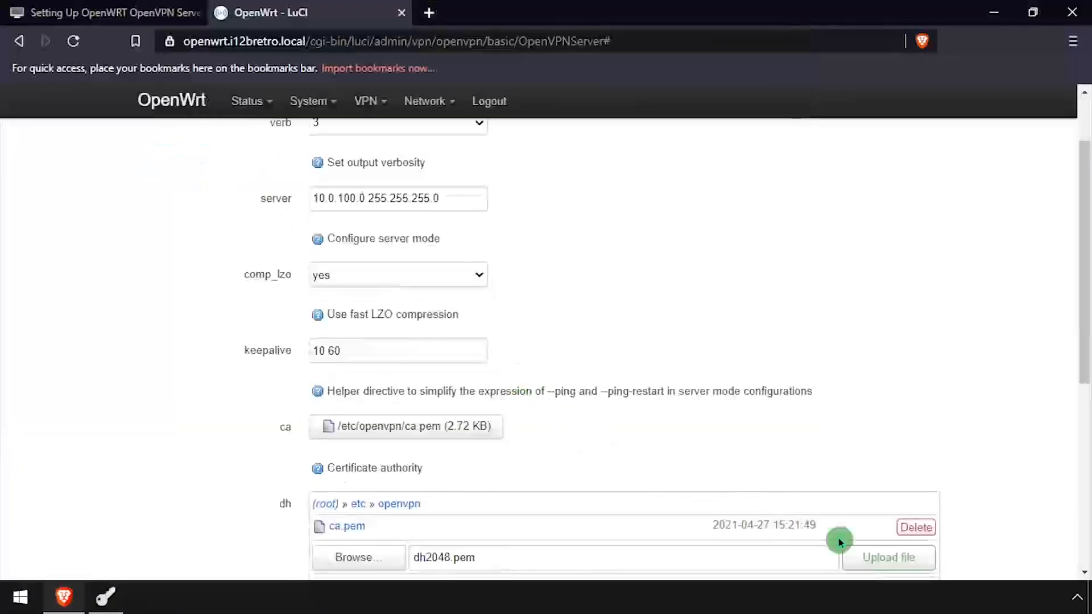
pyautogui.click(881, 558)
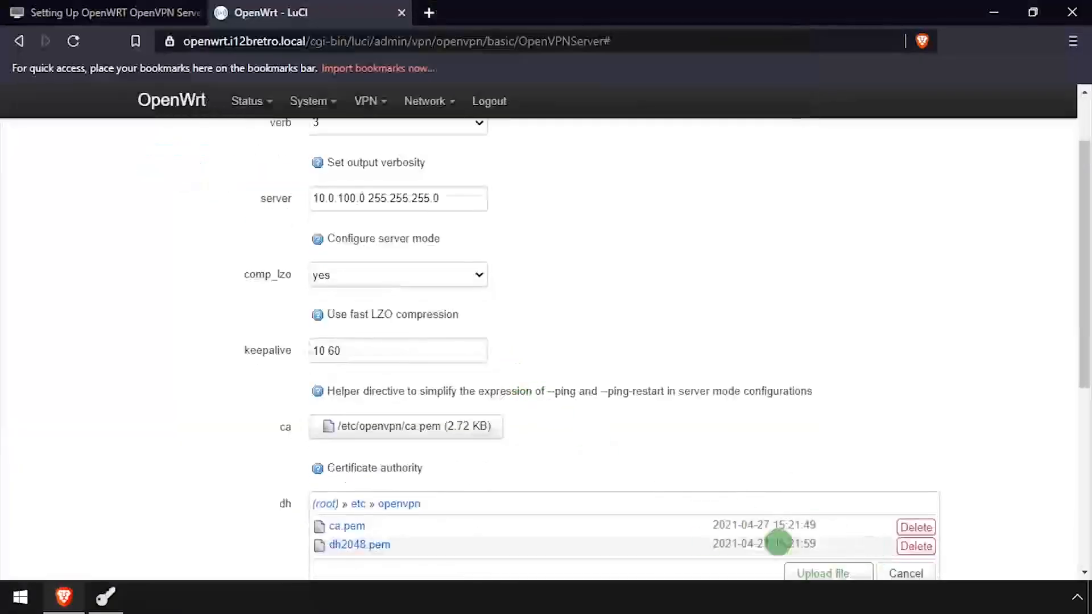
pyautogui.click(362, 539)
# Upload server.crt from the Desktop and select it as the instance's local certificate
pyautogui.scroll(-6, 619, 436)
pyautogui.click(385, 297)
pyautogui.click(828, 370)
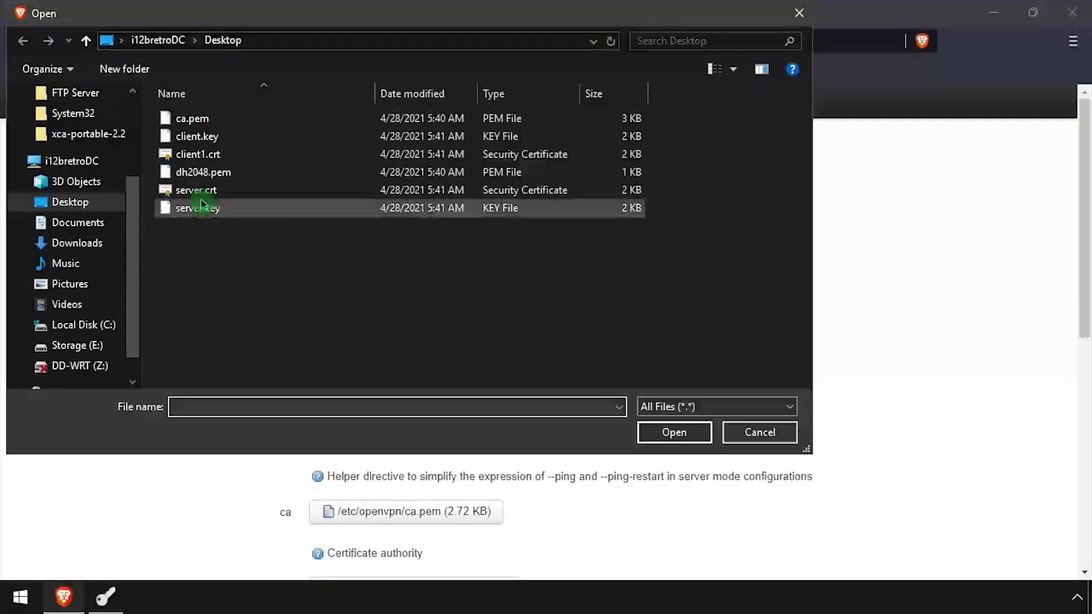
pyautogui.doubleClick(207, 193)
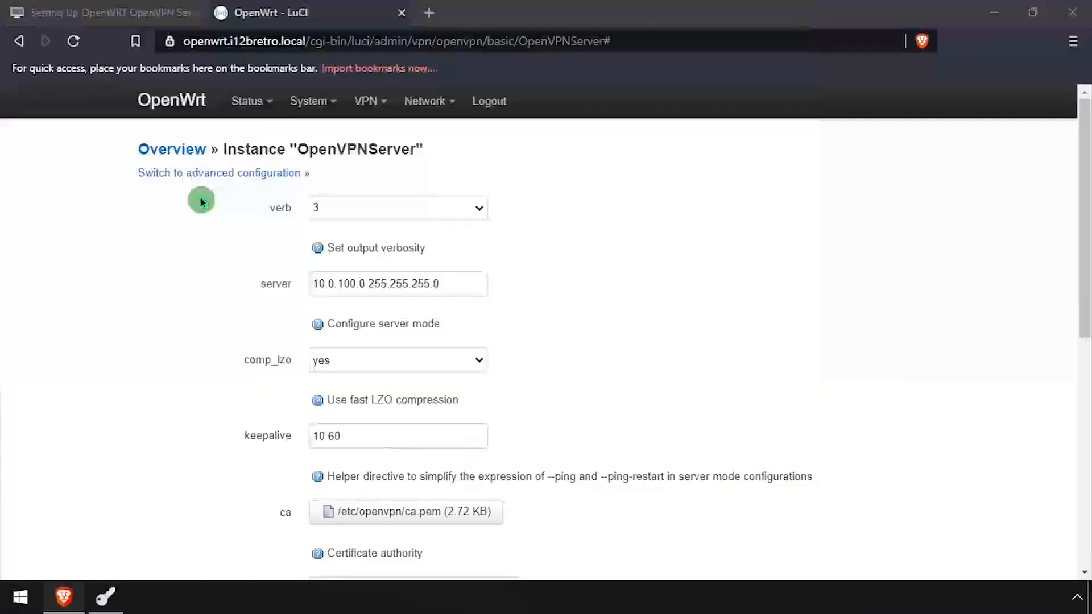
pyautogui.scroll(-6, 387, 246)
pyautogui.click(866, 411)
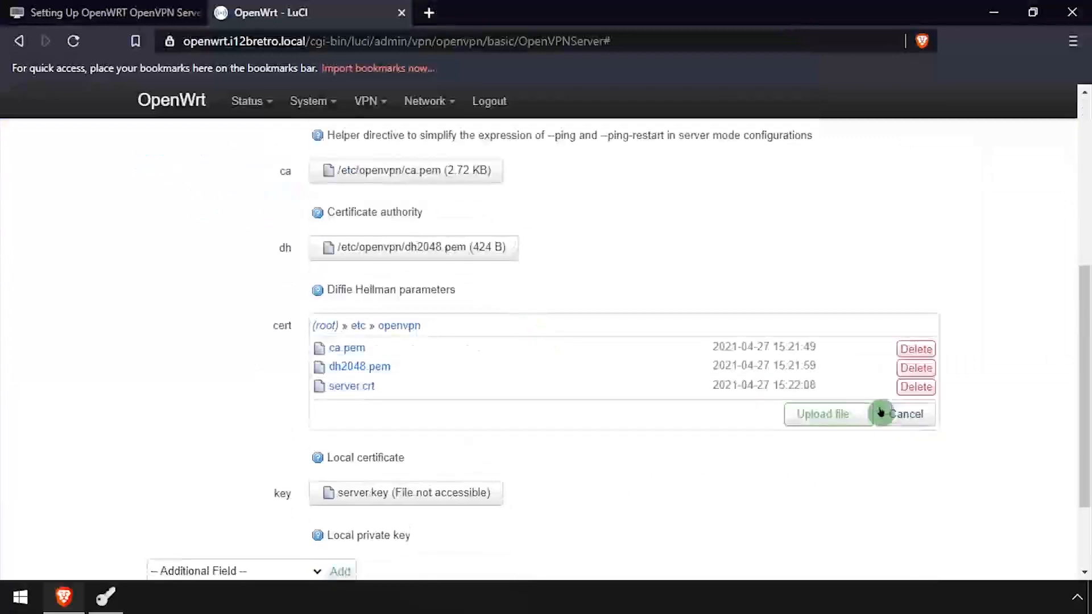
pyautogui.click(358, 386)
# Upload server.key from the Desktop and select it as the instance's local private key
pyautogui.scroll(-6, 370, 387)
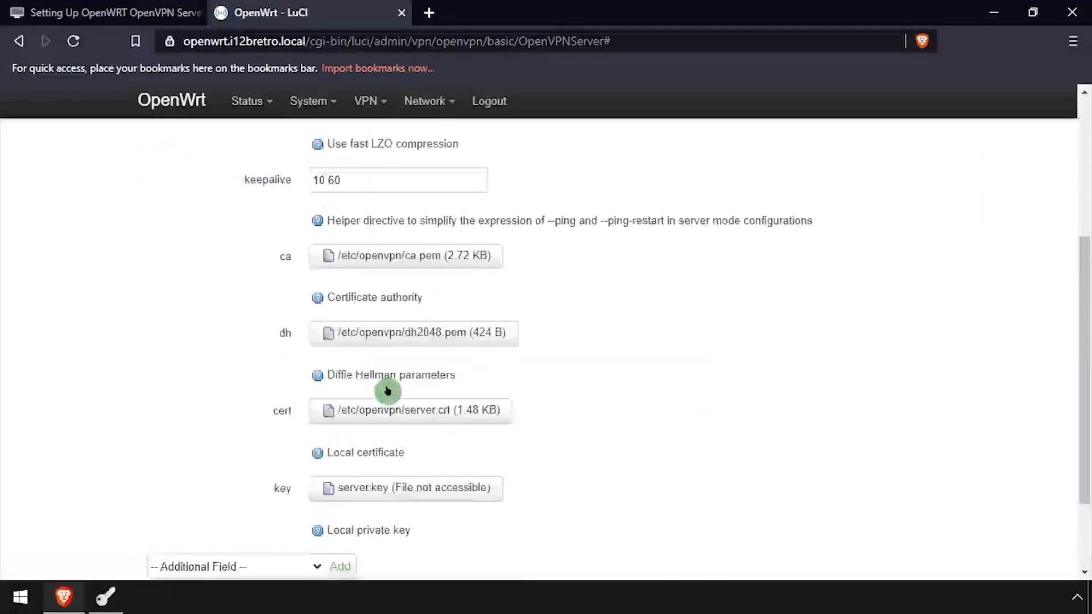
pyautogui.click(408, 378)
pyautogui.click(805, 466)
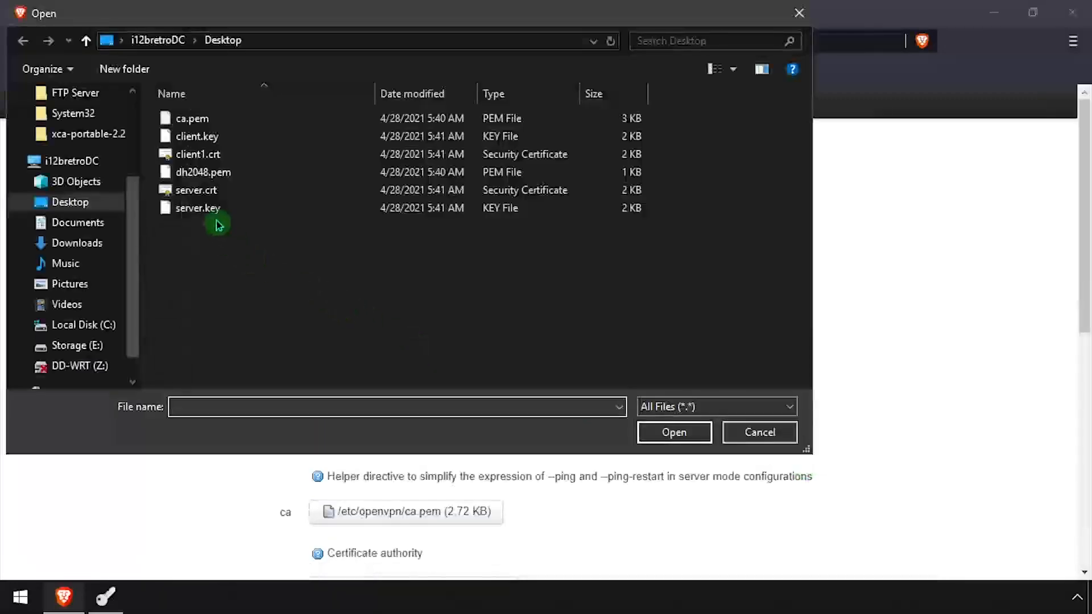
pyautogui.doubleClick(217, 210)
pyautogui.scroll(-5, 592, 366)
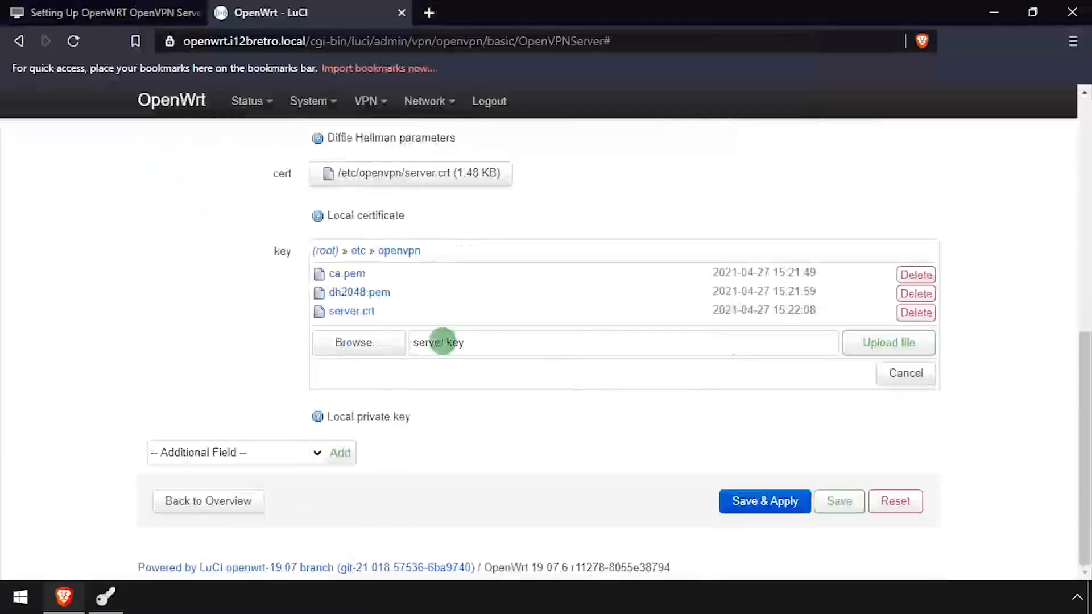
pyautogui.click(876, 352)
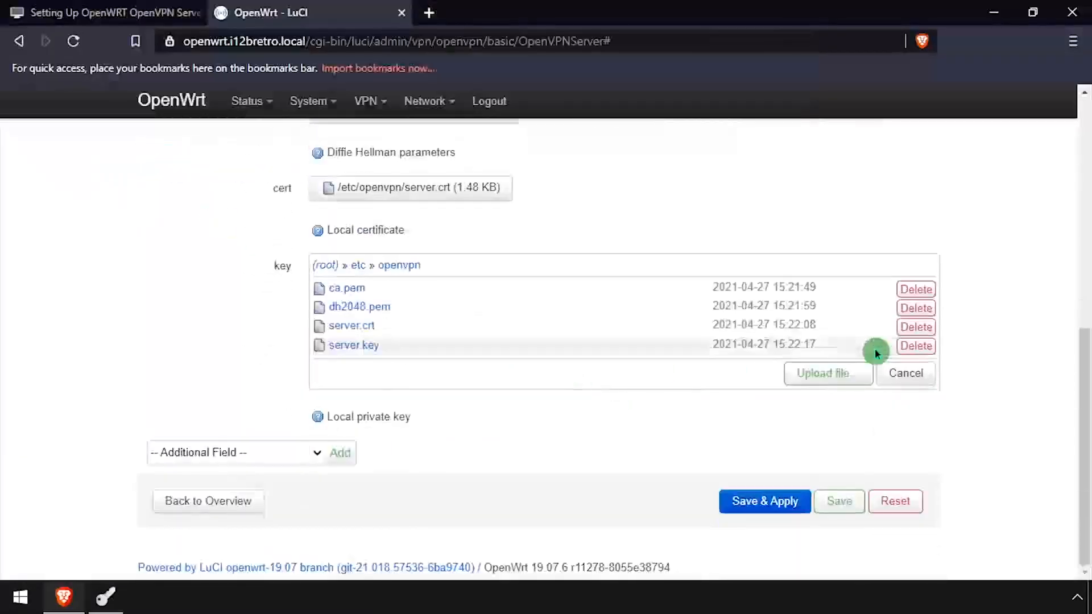
pyautogui.click(361, 347)
# Add the additional fields port and proto to the OpenVPNServer instance
pyautogui.scroll(-10, 573, 366)
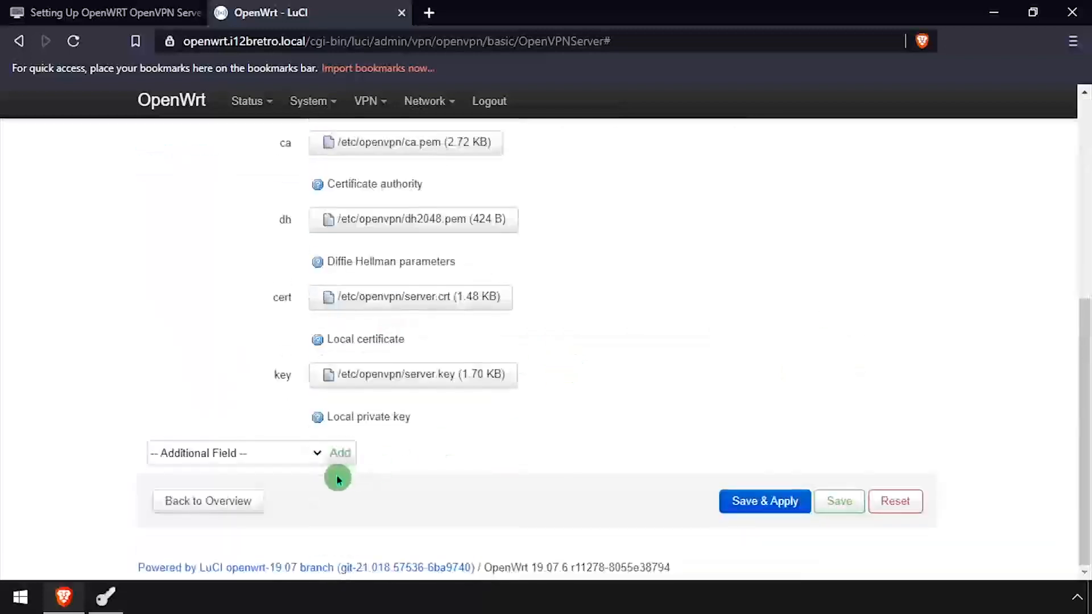
pyautogui.click(288, 451)
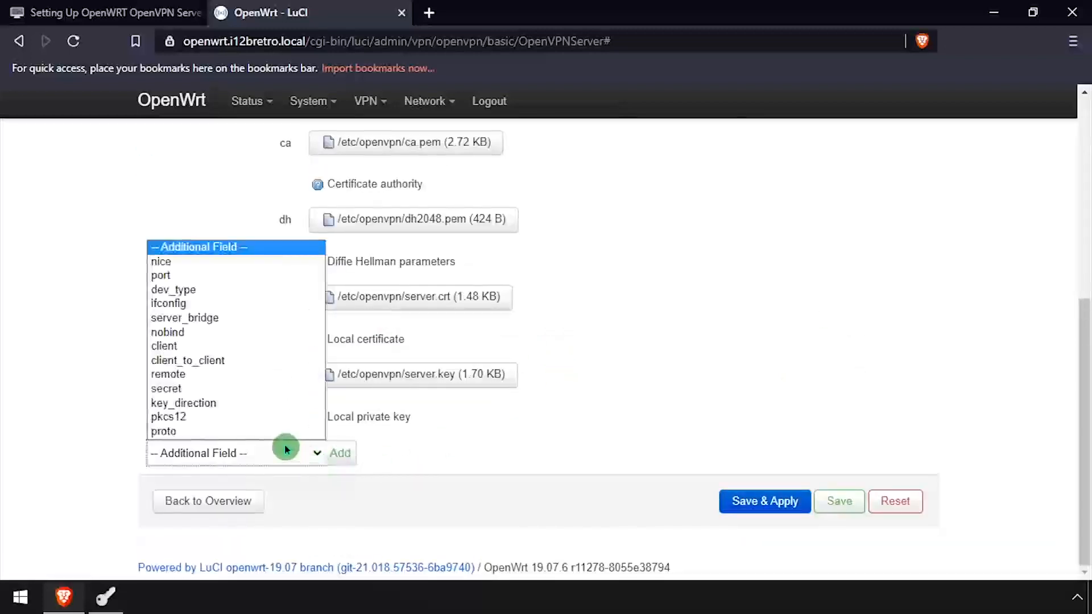
pyautogui.click(224, 276)
pyautogui.click(353, 458)
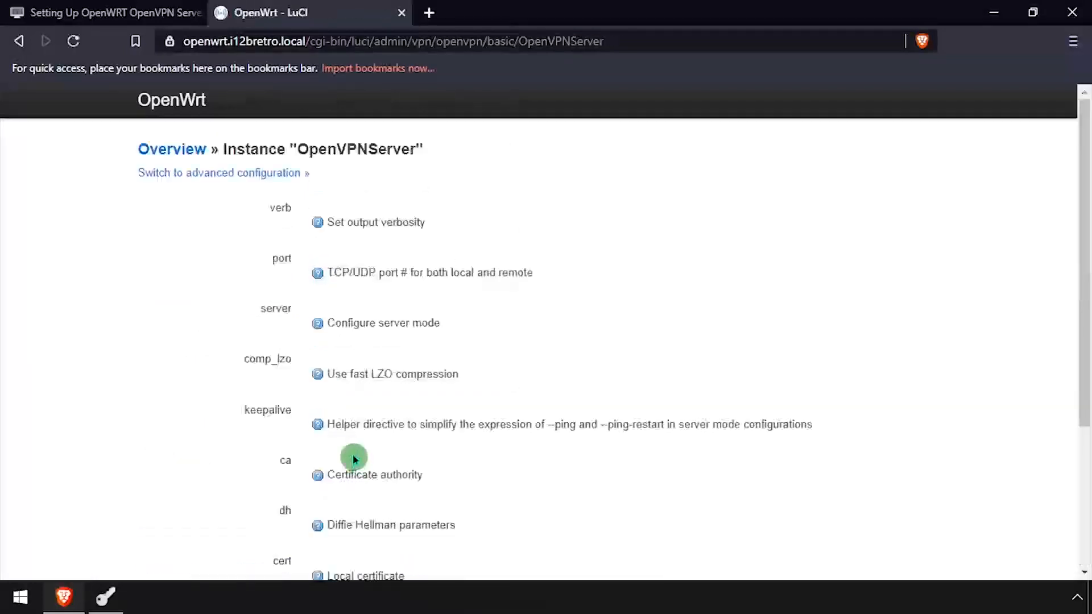
pyautogui.scroll(-8, 353, 459)
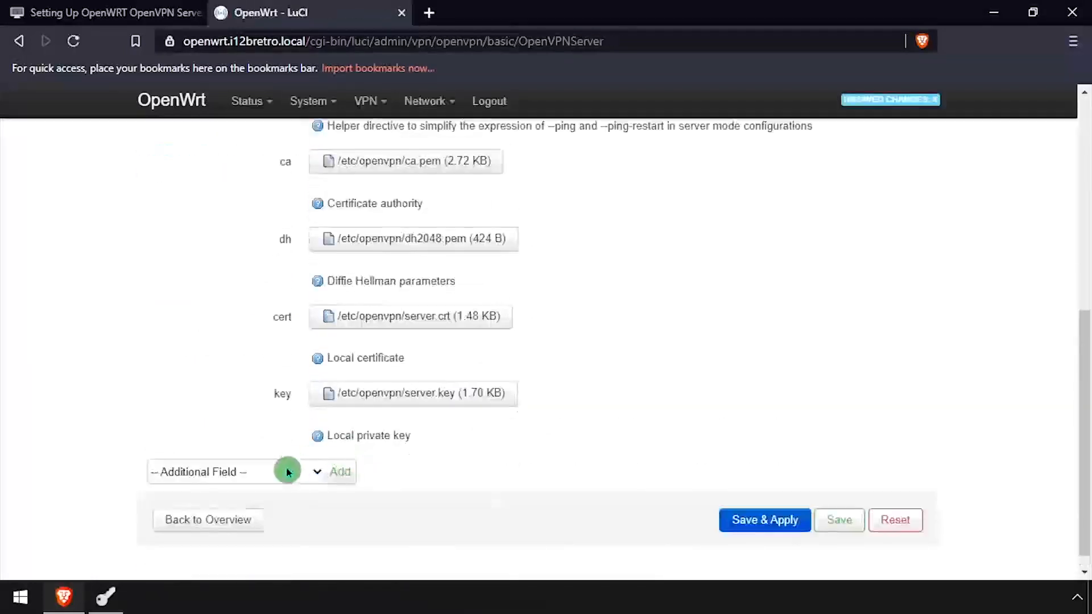
pyautogui.click(289, 470)
pyautogui.click(275, 451)
pyautogui.click(340, 476)
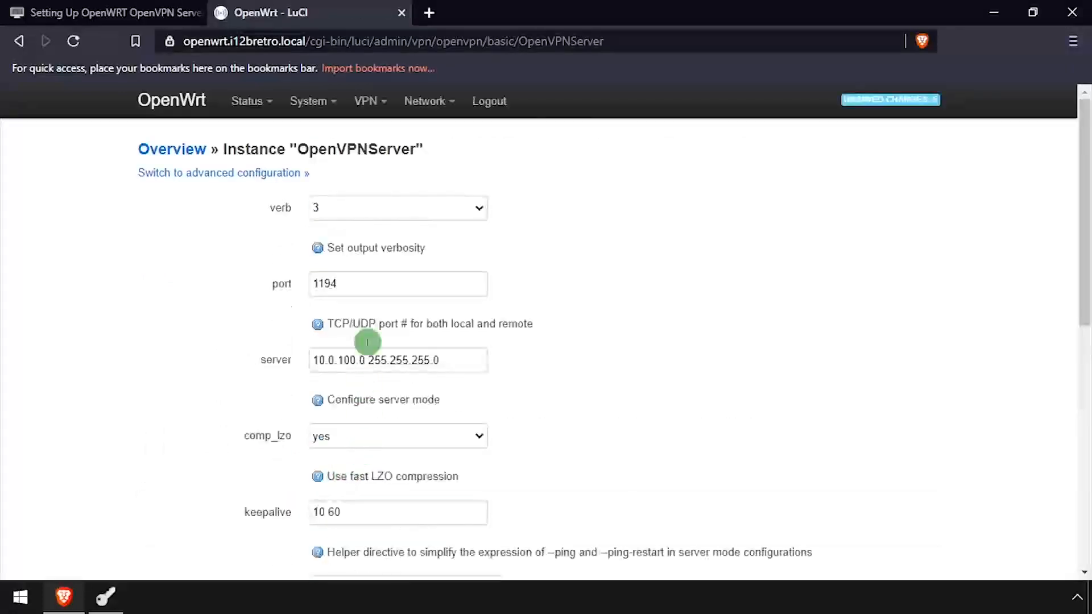
# Add the additional field dev_type to the instance, and save and apply its configuration
pyautogui.scroll(-9, 420, 460)
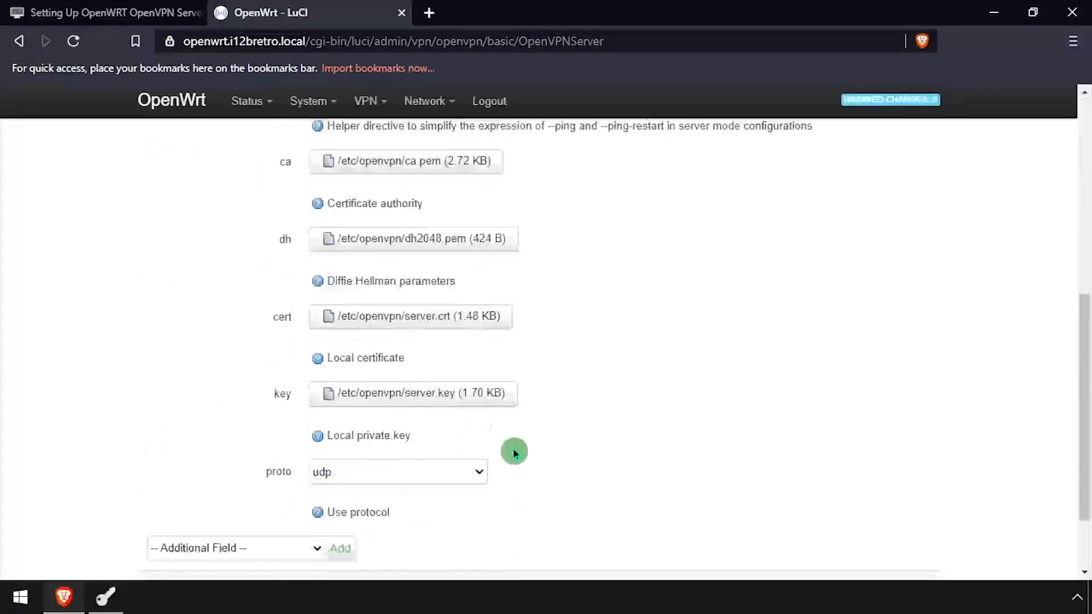
pyautogui.click(290, 464)
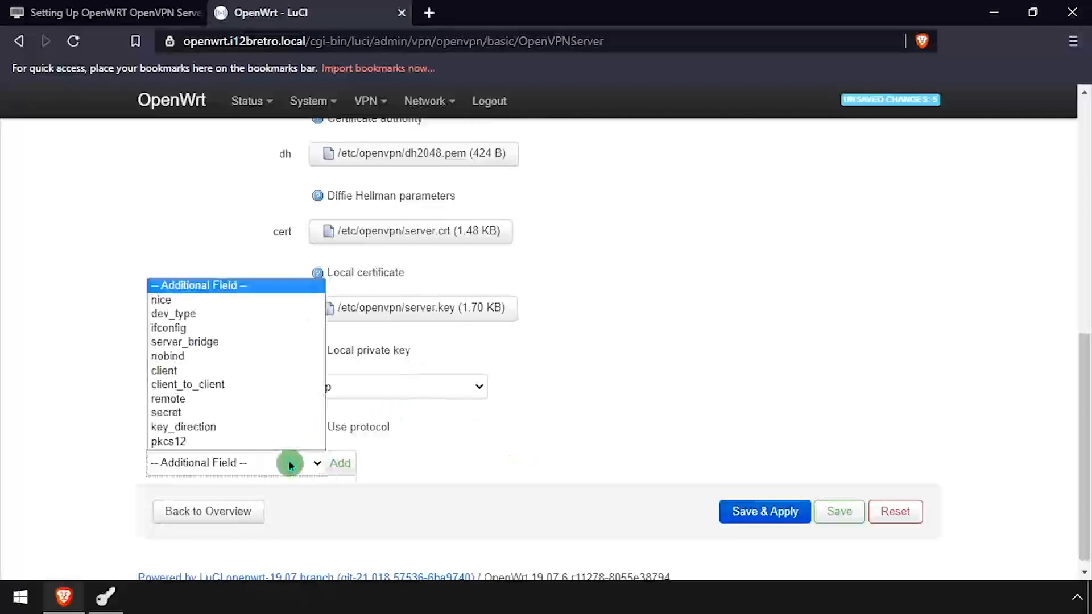
pyautogui.click(288, 313)
pyautogui.click(341, 464)
pyautogui.click(429, 438)
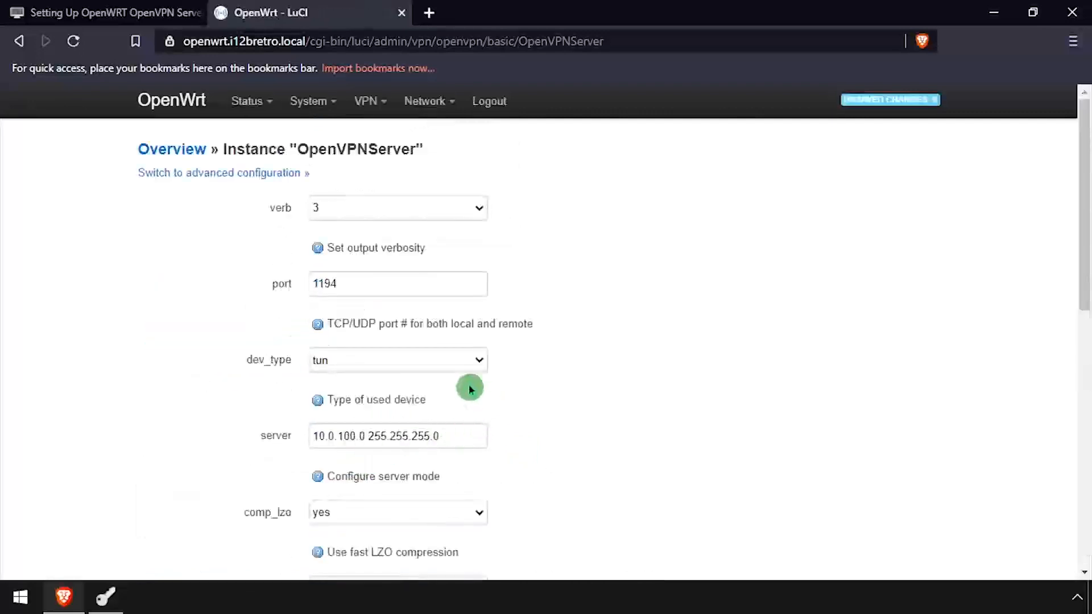
pyautogui.scroll(-10, 674, 391)
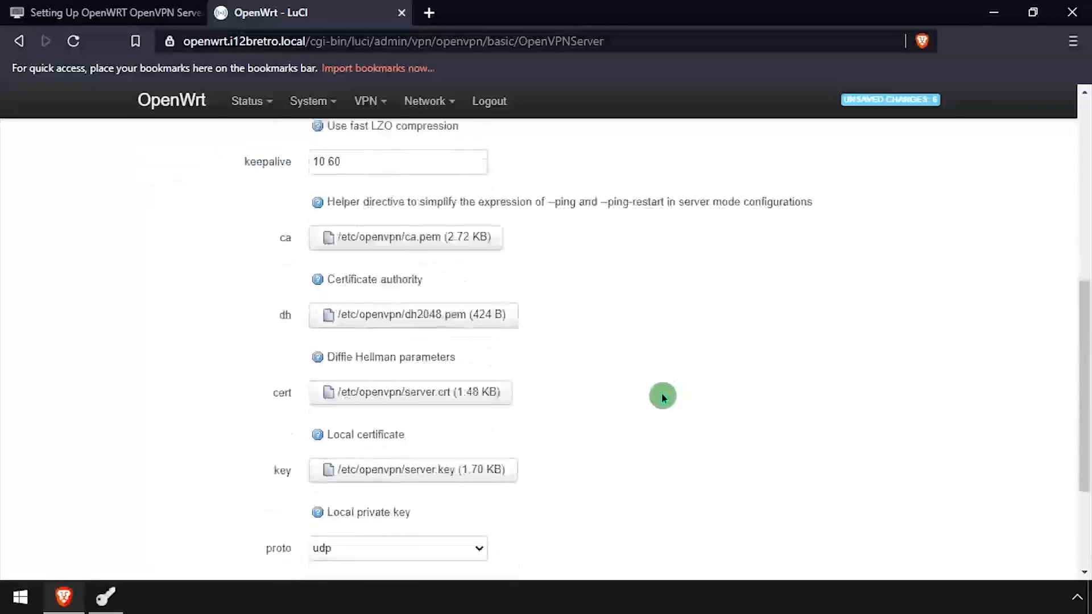
pyautogui.click(765, 501)
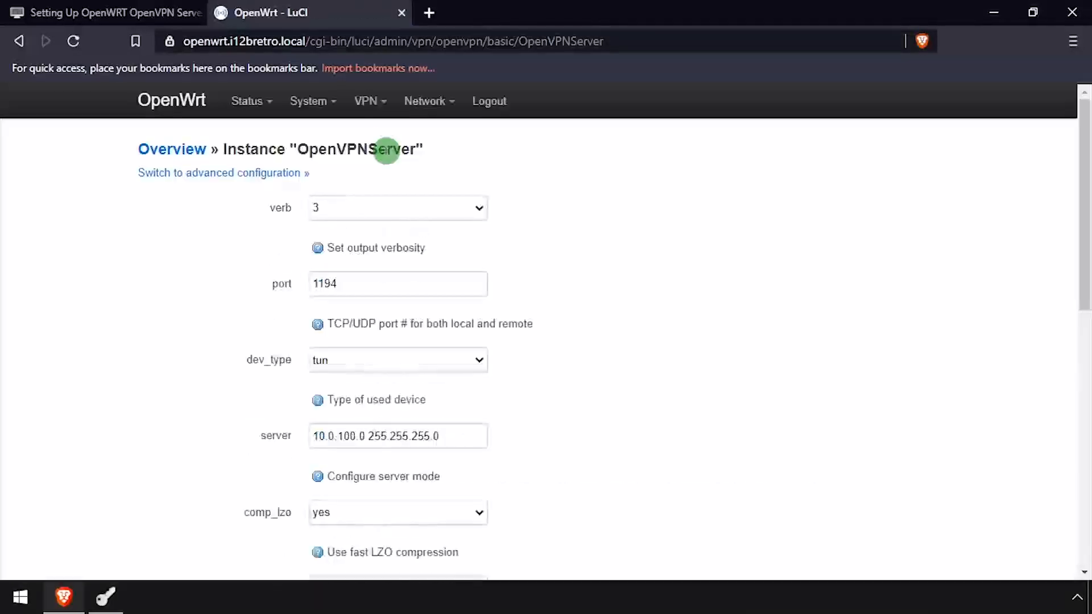
# Return to the OpenVPN instances overview, enable OpenVPNServer, and save and apply the change
pyautogui.moveTo(370, 104)
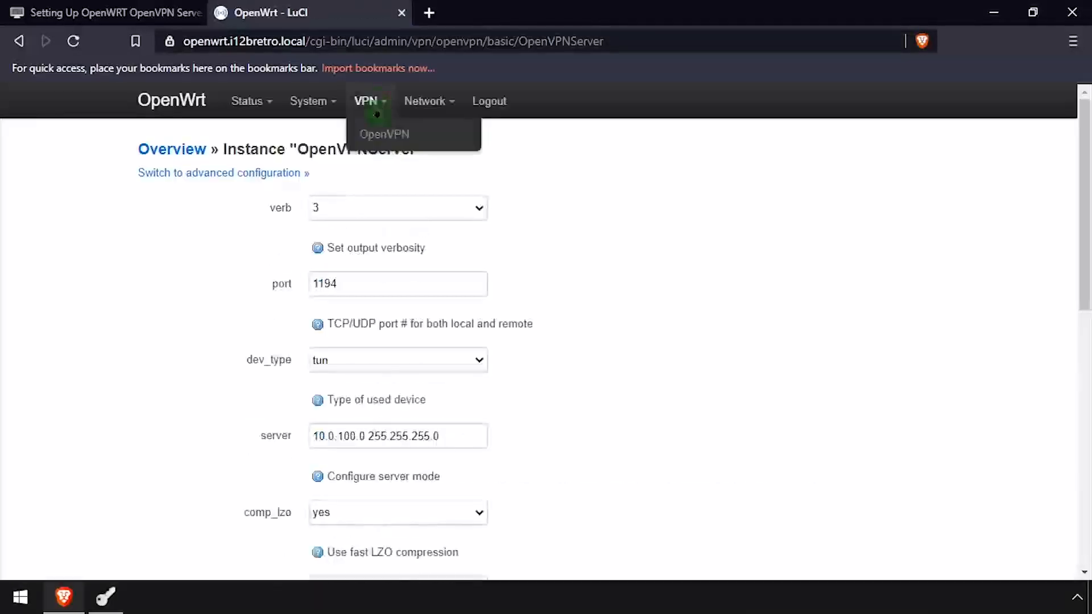
pyautogui.click(383, 133)
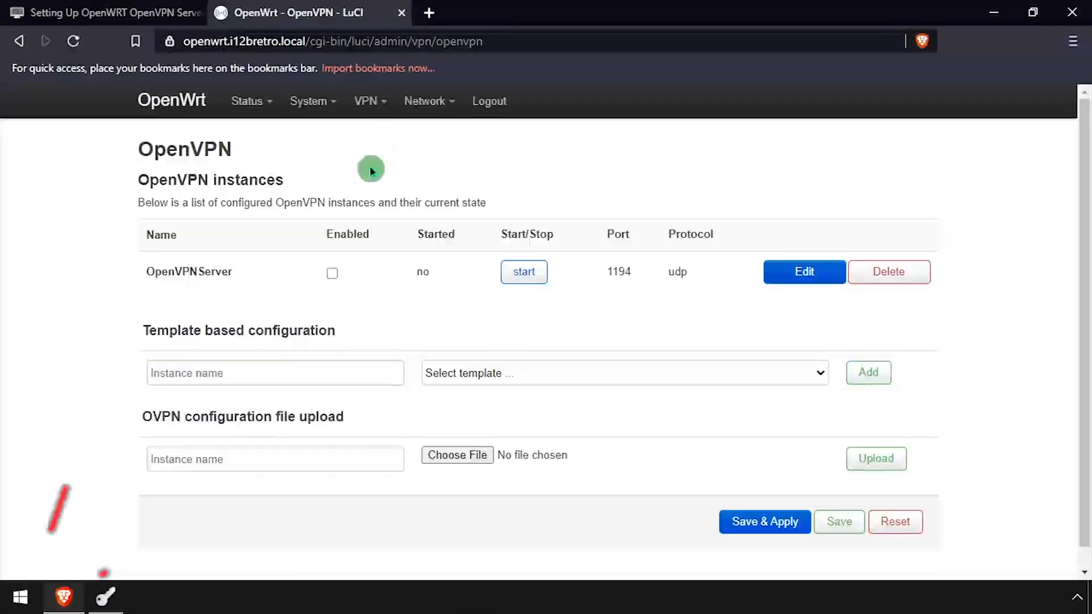
pyautogui.click(332, 273)
pyautogui.click(756, 521)
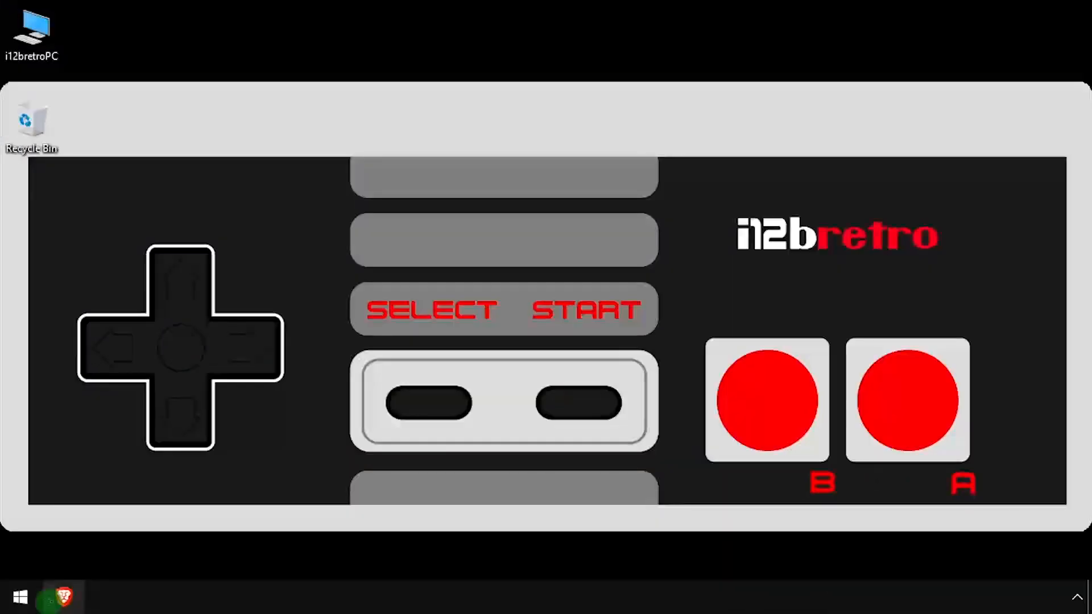
# In the browser on the client PC, follow the tutorial's OpenVPN software link, save OpenVPN-2.5.2-I601-amd64.msi to Downloads and close the download page
pyautogui.click(49, 599)
pyautogui.scroll(-20, 179, 259)
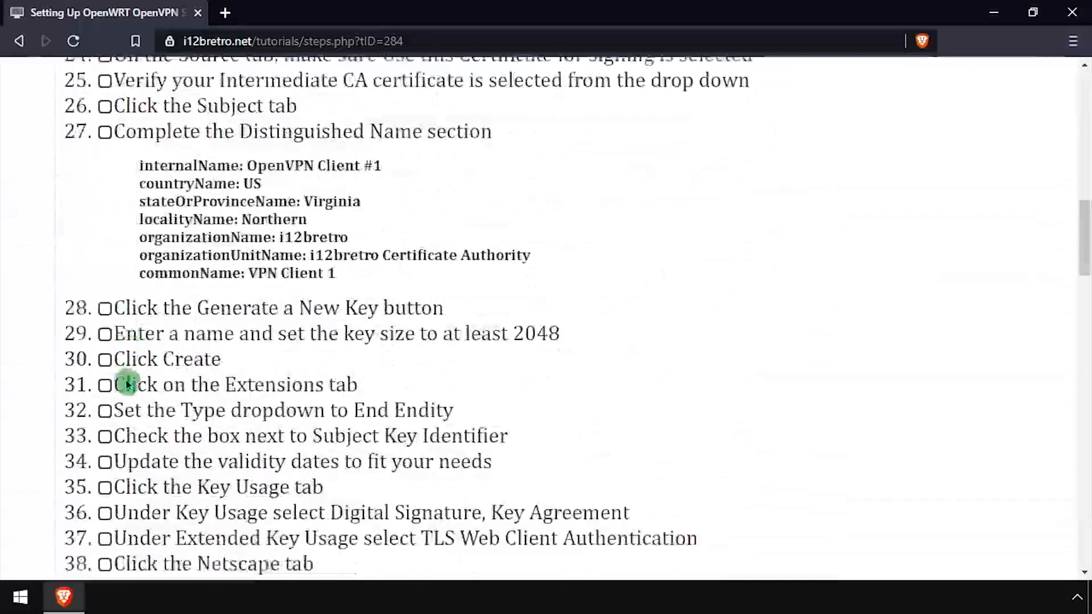
pyautogui.scroll(-15, 124, 381)
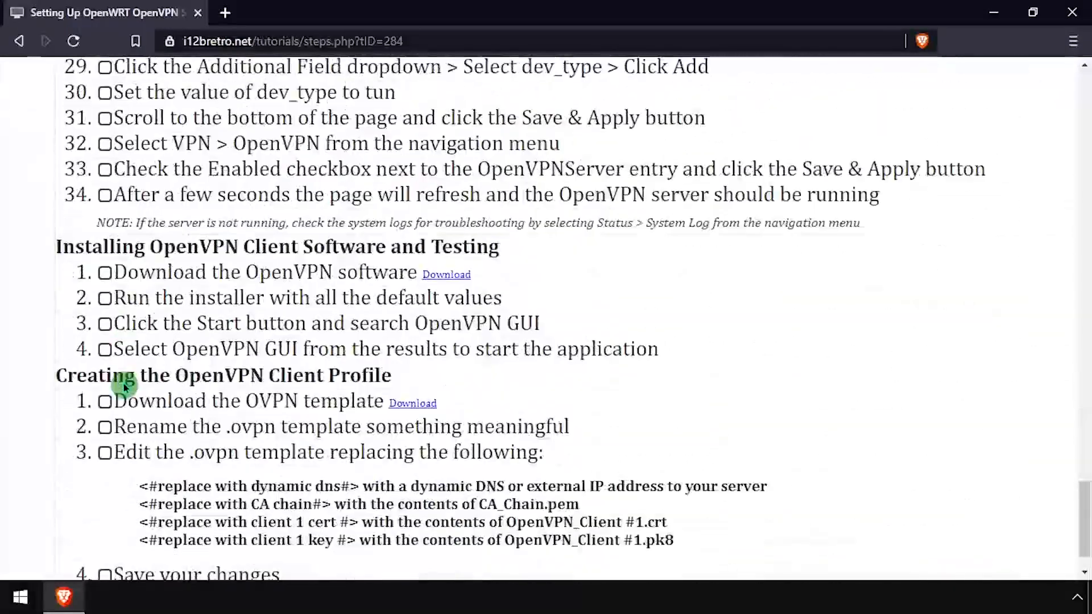
pyautogui.click(447, 277)
pyautogui.scroll(-5, 447, 279)
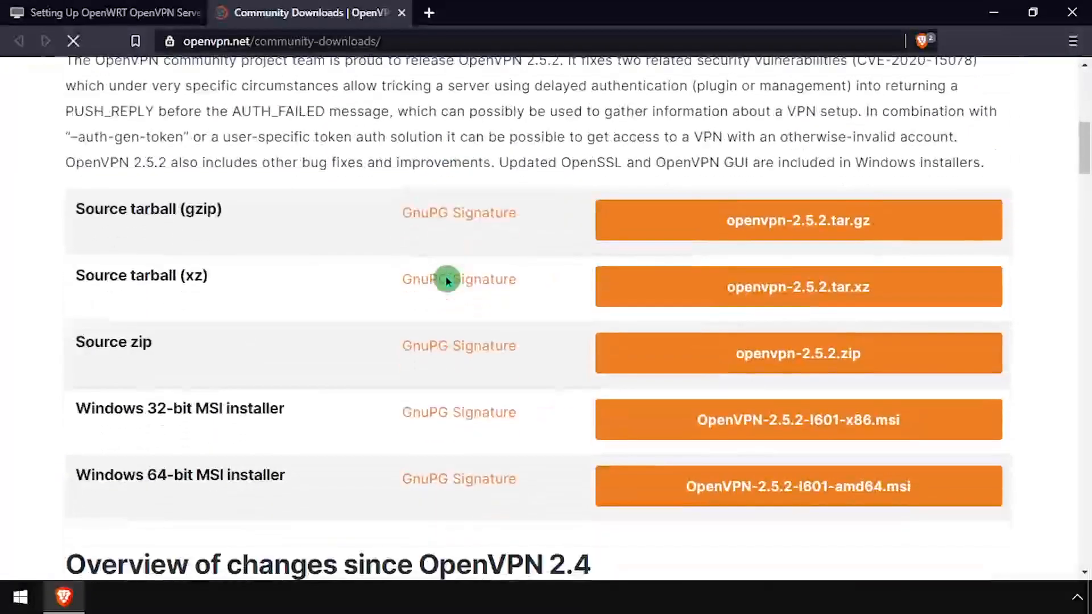
pyautogui.click(730, 486)
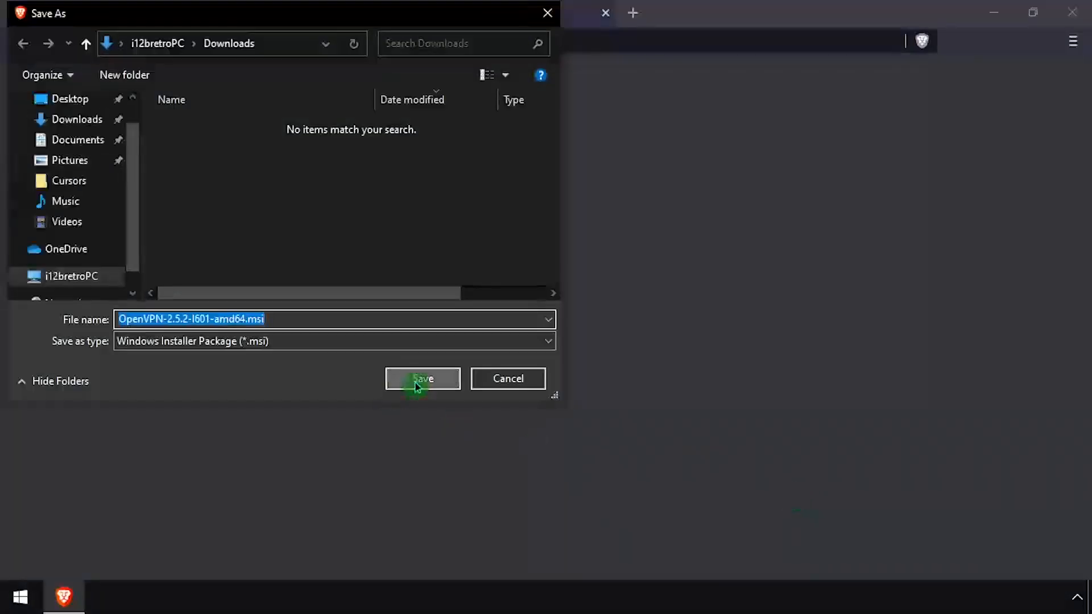
pyautogui.click(420, 380)
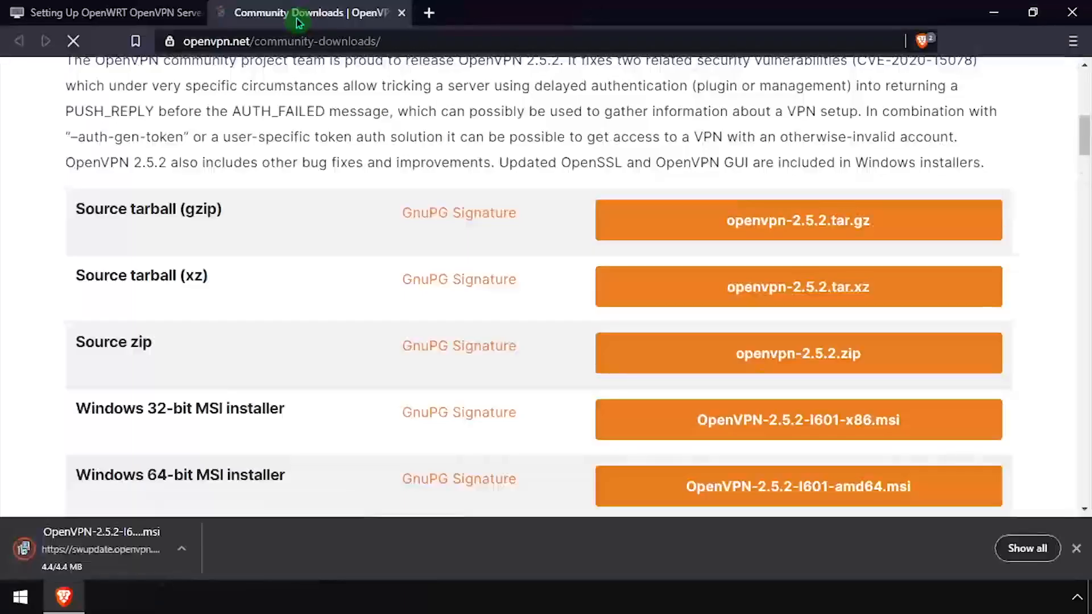
pyautogui.middleClick(294, 14)
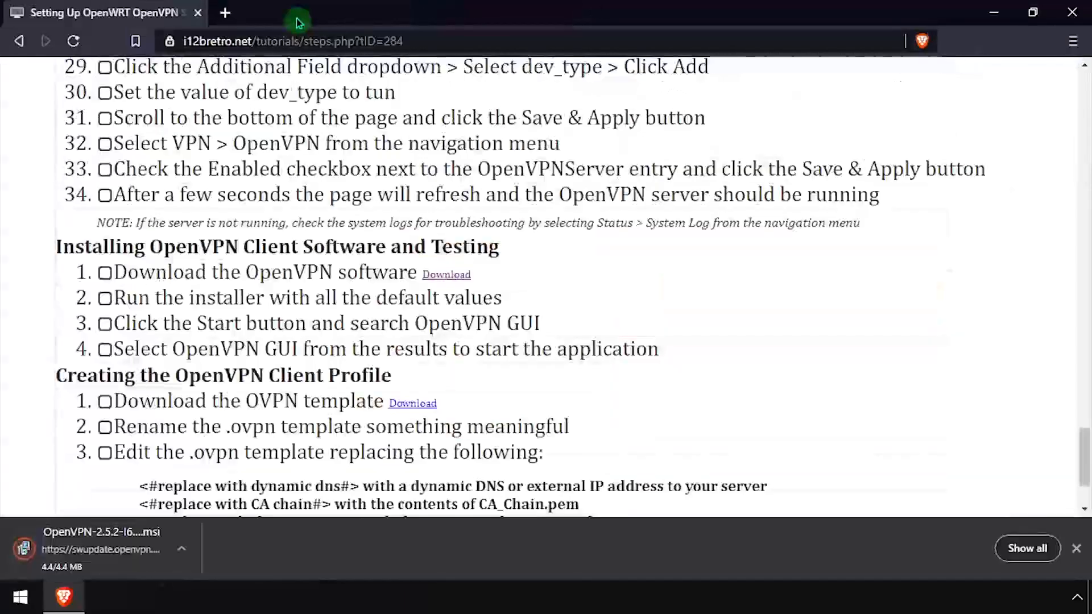
# Download i12bretro_template.ovpn through the tutorial's OVPN template link, save it to Downloads and close the Google Drive page
pyautogui.click(411, 404)
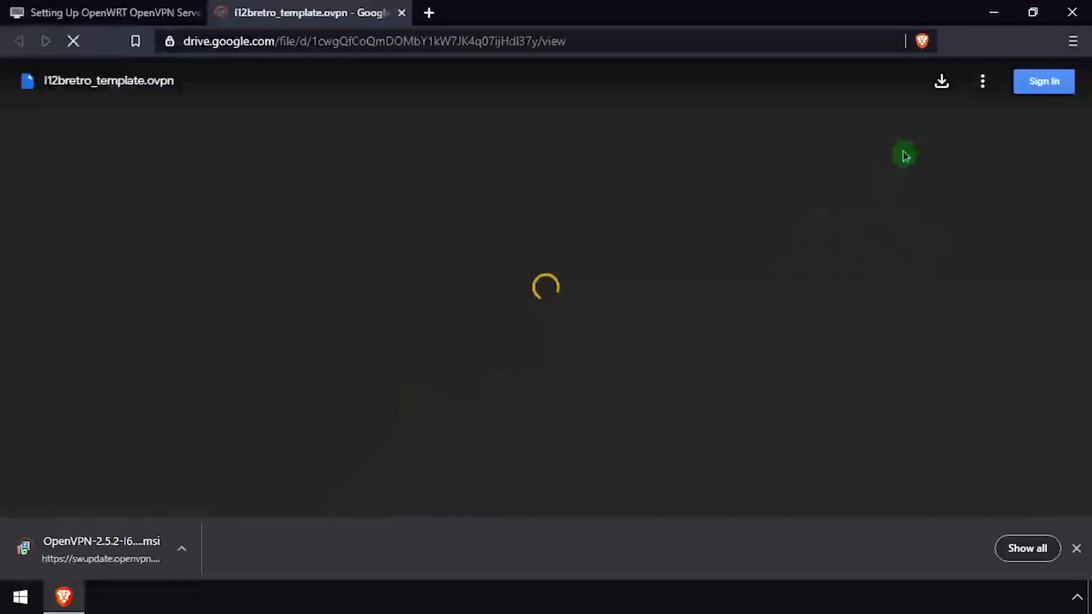
pyautogui.click(940, 87)
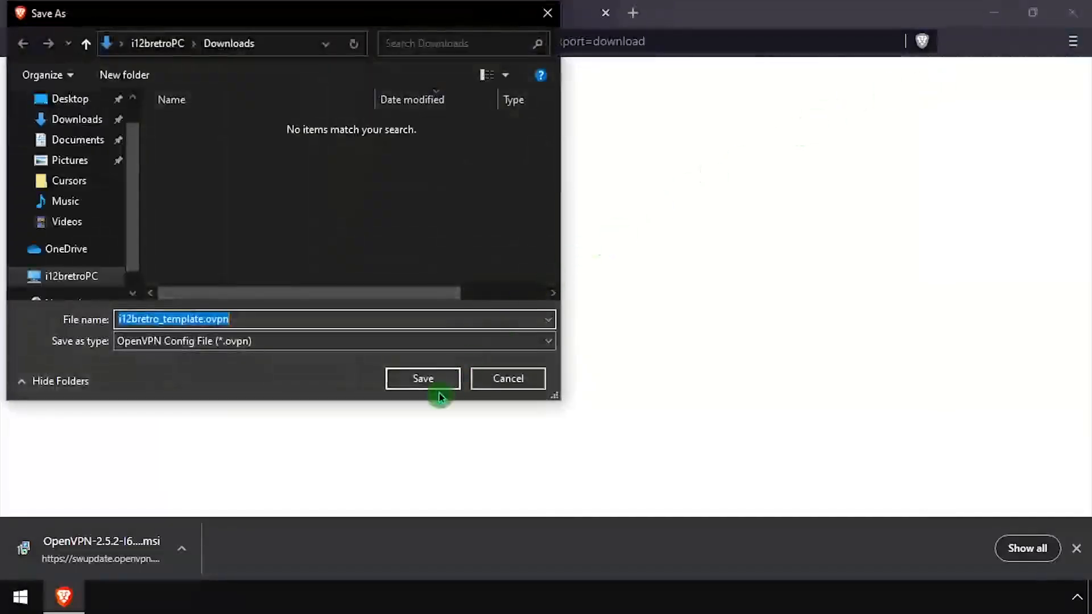
pyautogui.click(434, 383)
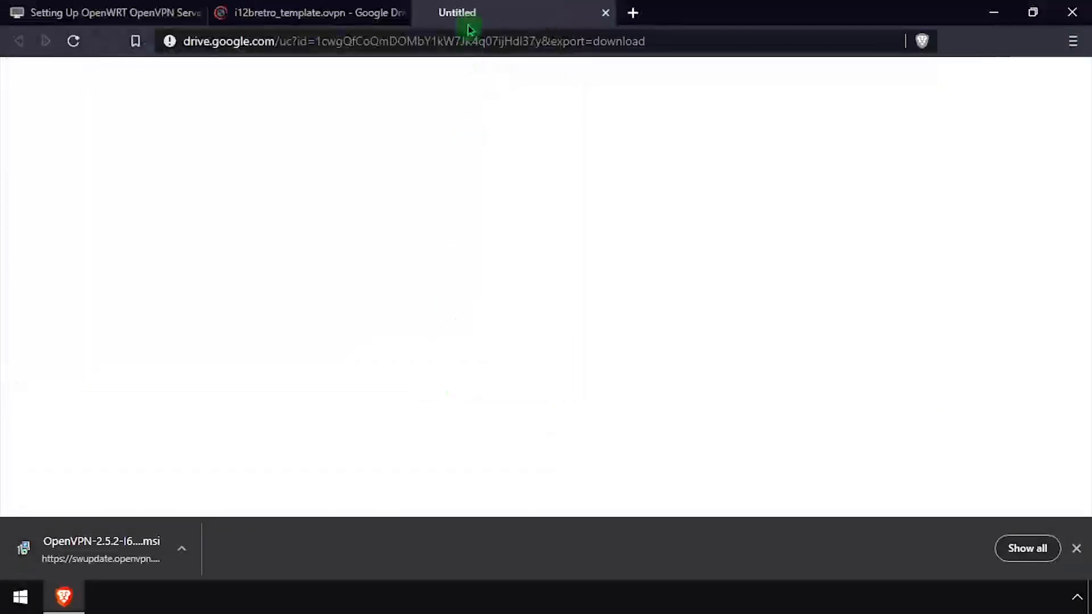
pyautogui.middleClick(309, 17)
# Locate the downloaded OpenVPN-2.5.2-I601-amd64.msi in Downloads, install OpenVPN with the default options and close the finished installer
pyautogui.rightClick(292, 560)
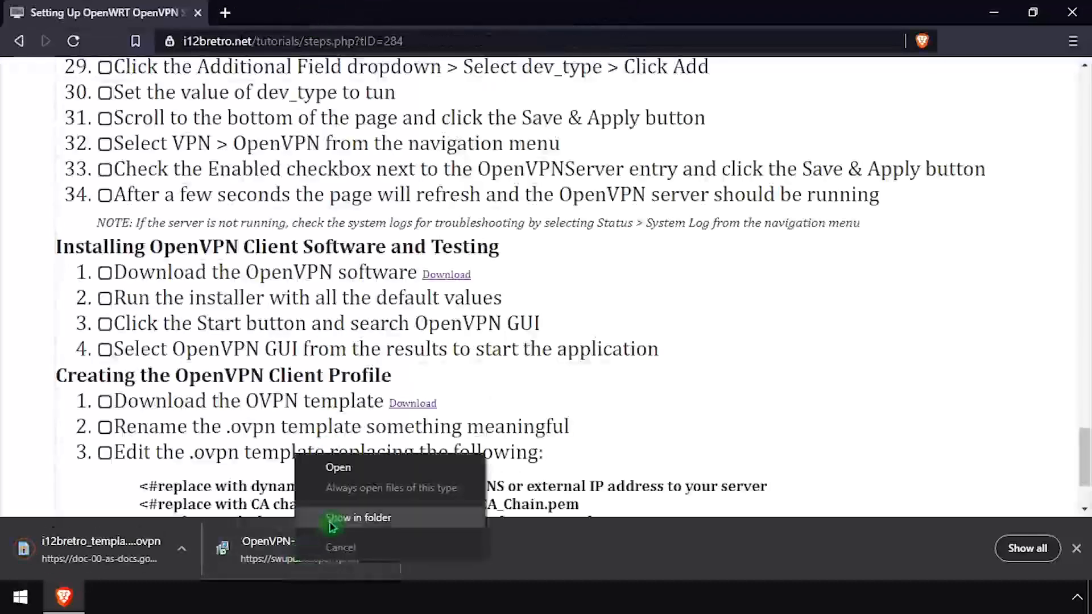
pyautogui.click(333, 521)
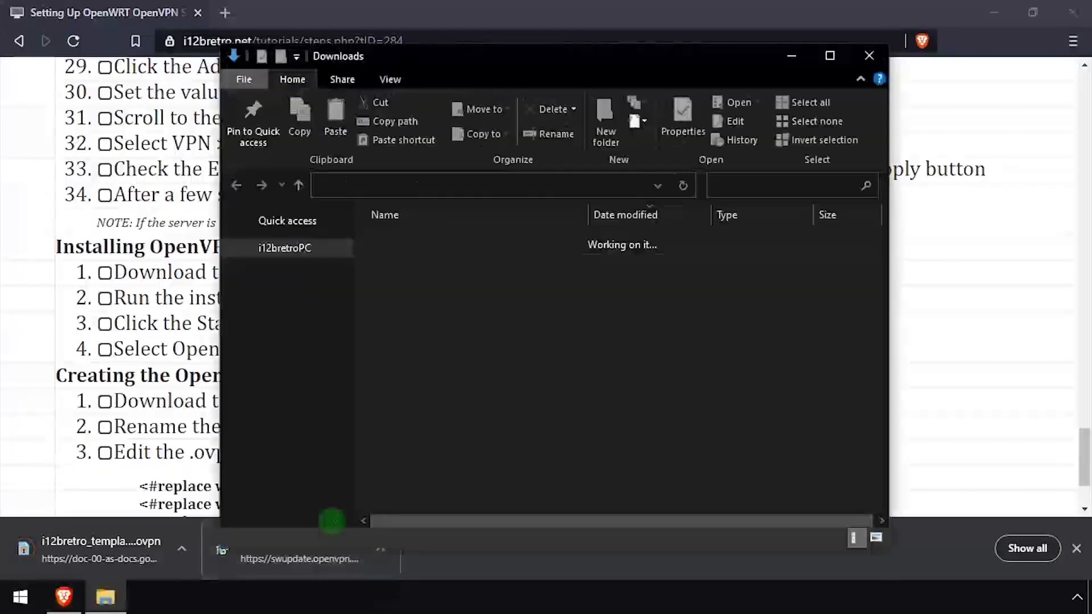
pyautogui.click(491, 289)
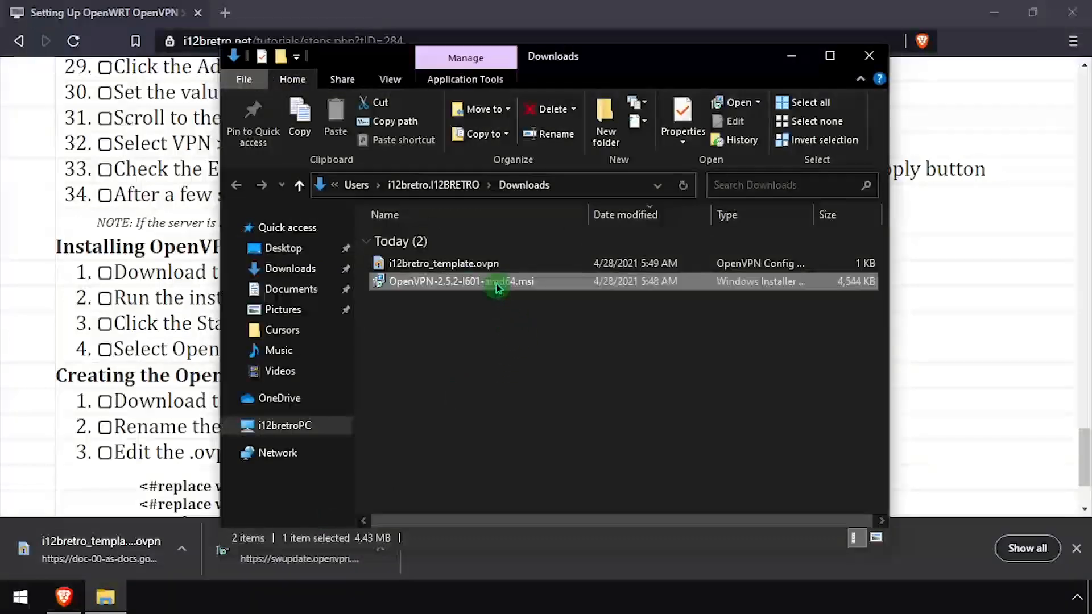
pyautogui.doubleClick(468, 284)
pyautogui.click(555, 313)
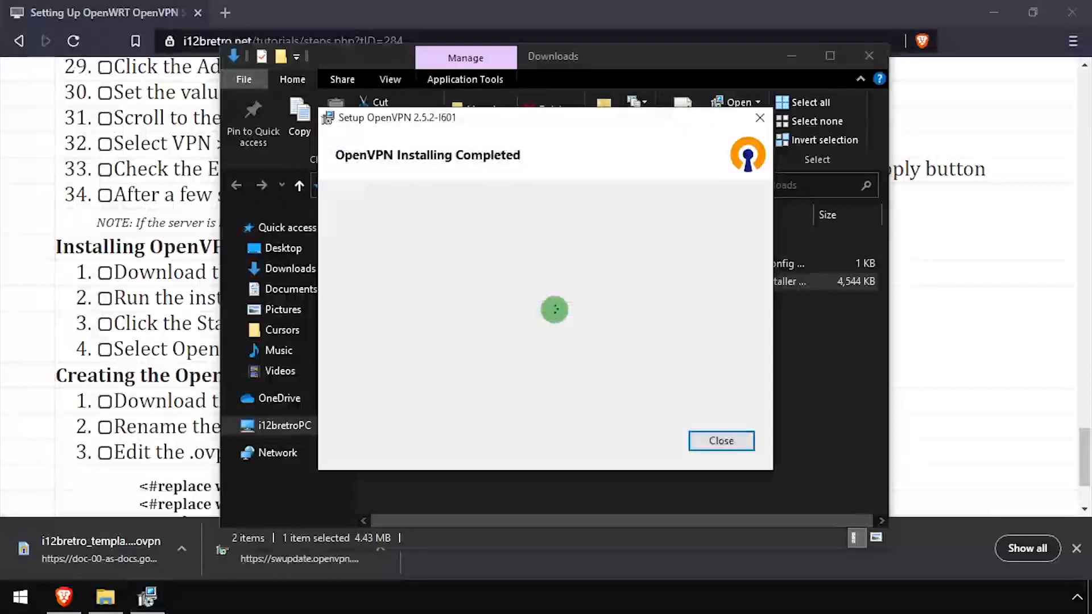
pyautogui.click(722, 442)
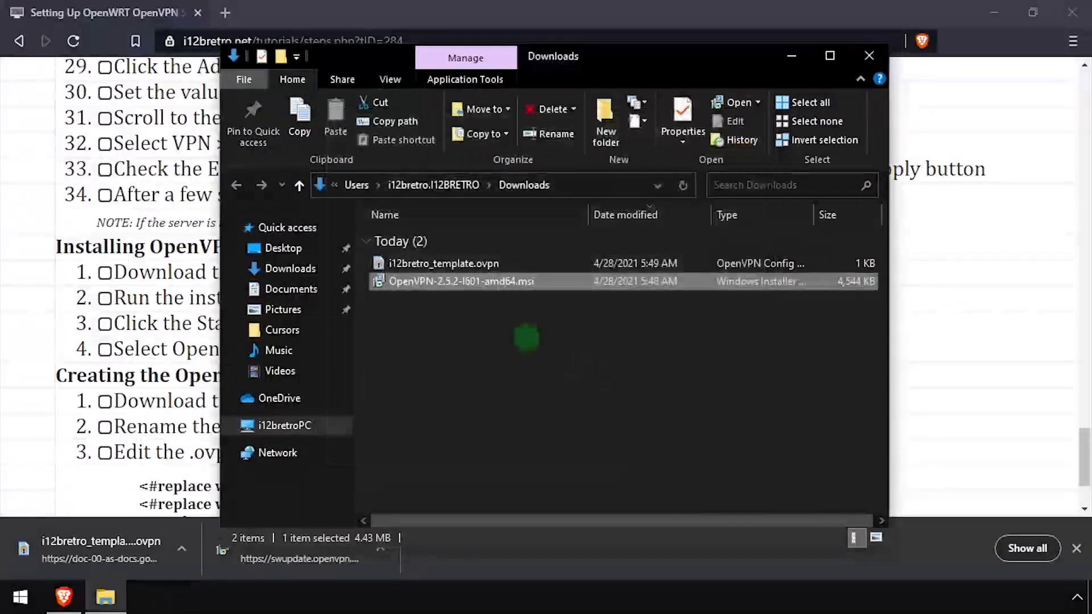
# Rename i12bretro_template.ovpn in the Downloads folder to openwrt_vpn.ovpn
pyautogui.click(456, 264)
pyautogui.press('F2')
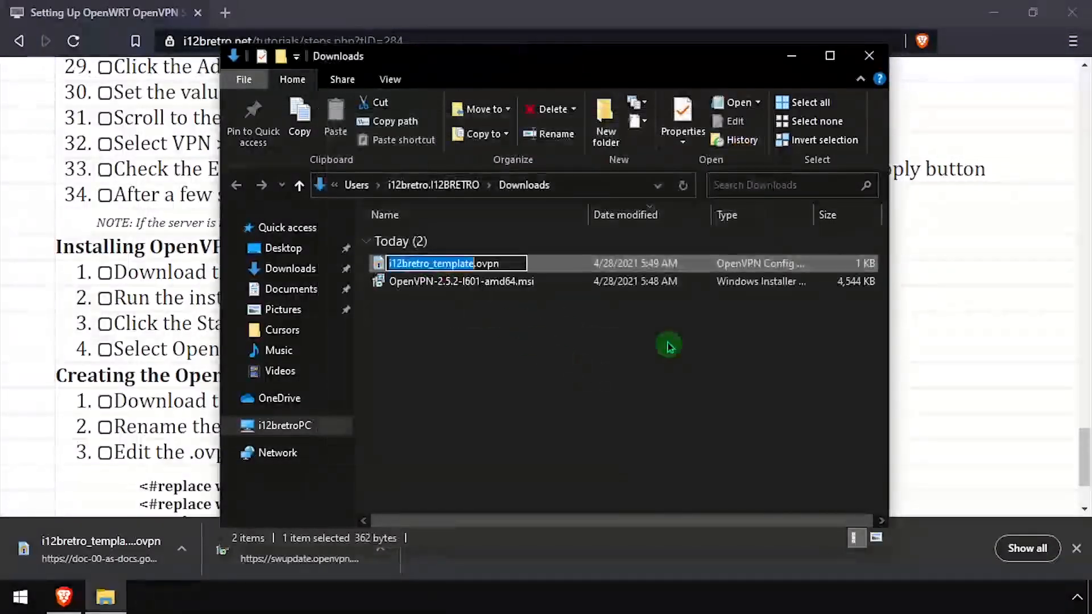
pyautogui.write('openwrt_vpn')
pyautogui.press('Return')
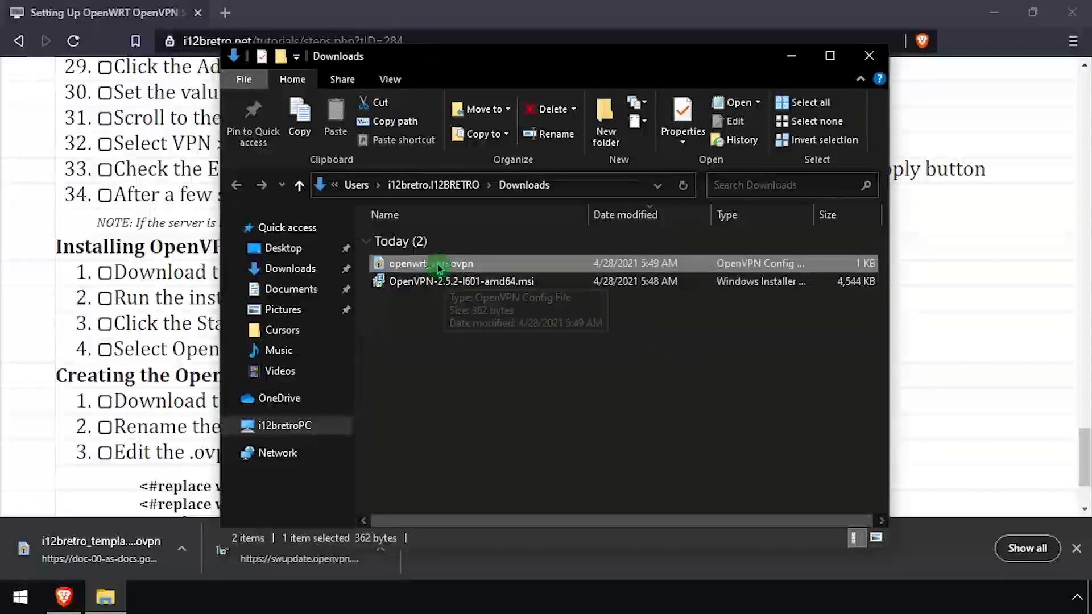
# Open openwrt_vpn.ovpn in Notepad++, decline the update, and replace the dynamic DNS placeholder with vpn.i12bretor.local
pyautogui.rightClick(439, 265)
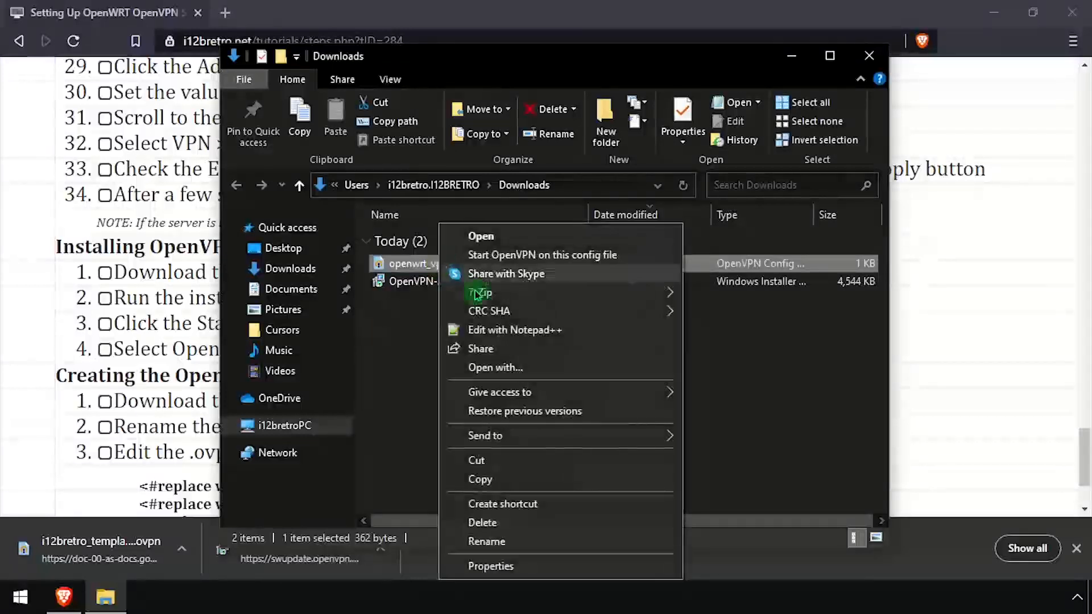
pyautogui.click(500, 331)
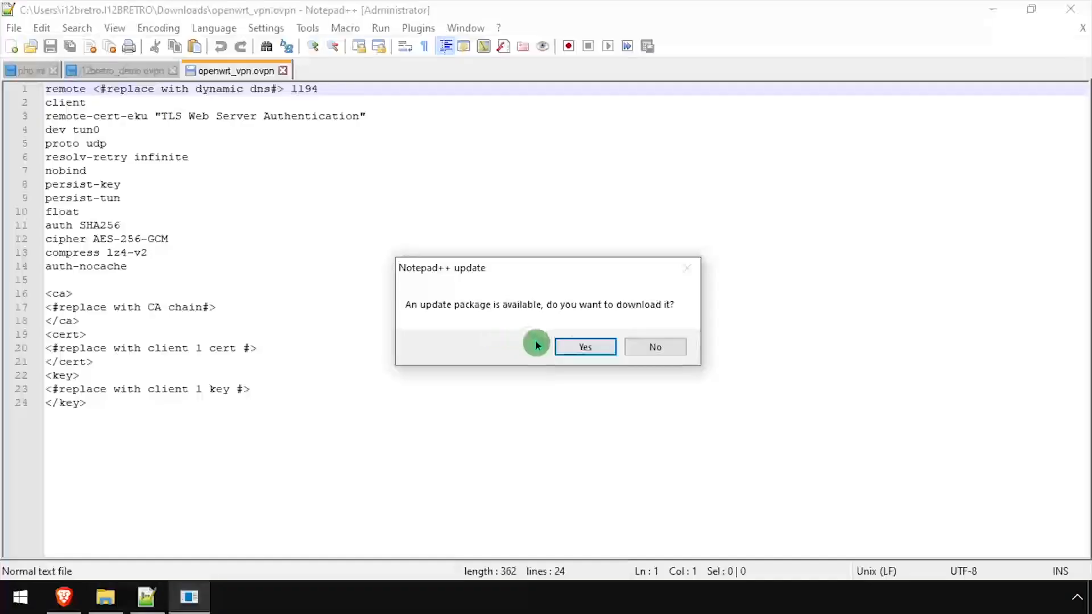
pyautogui.click(631, 349)
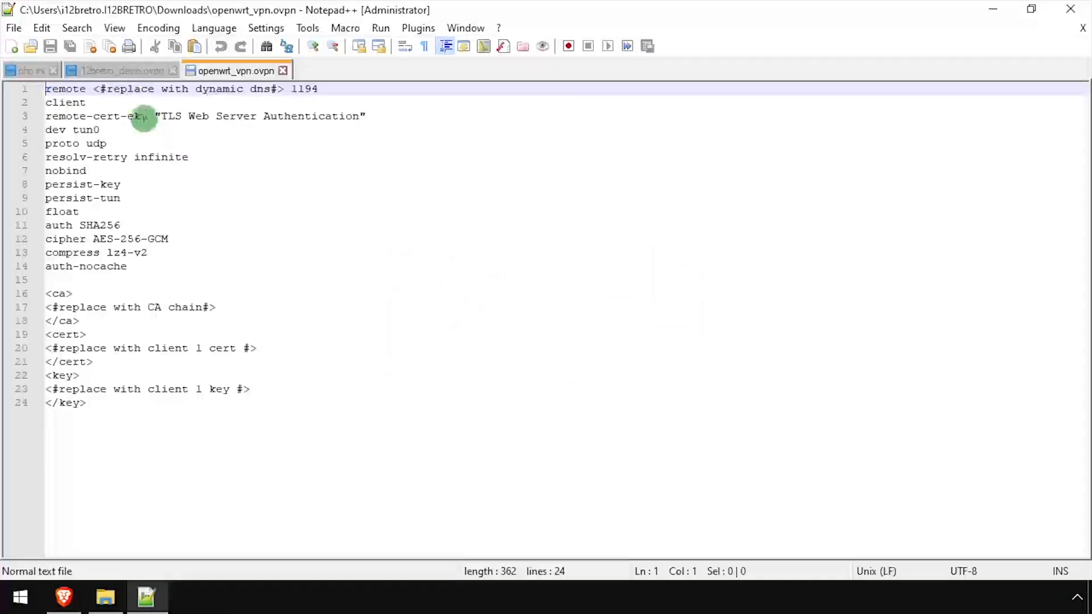
pyautogui.moveTo(95, 90); pyautogui.dragTo(276, 89)
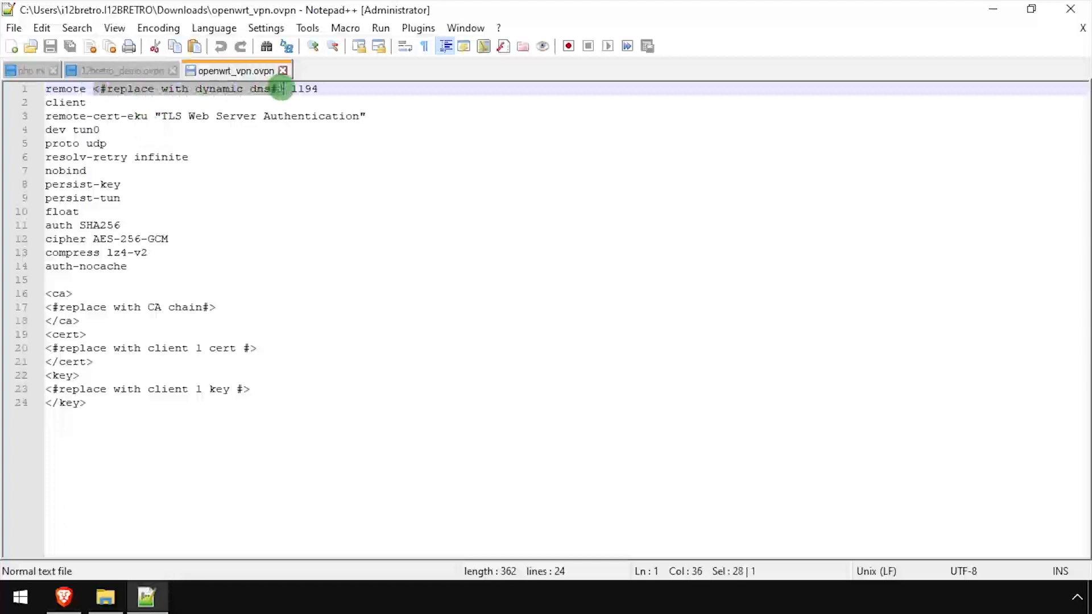
pyautogui.write('vpn.i12bretor.local')
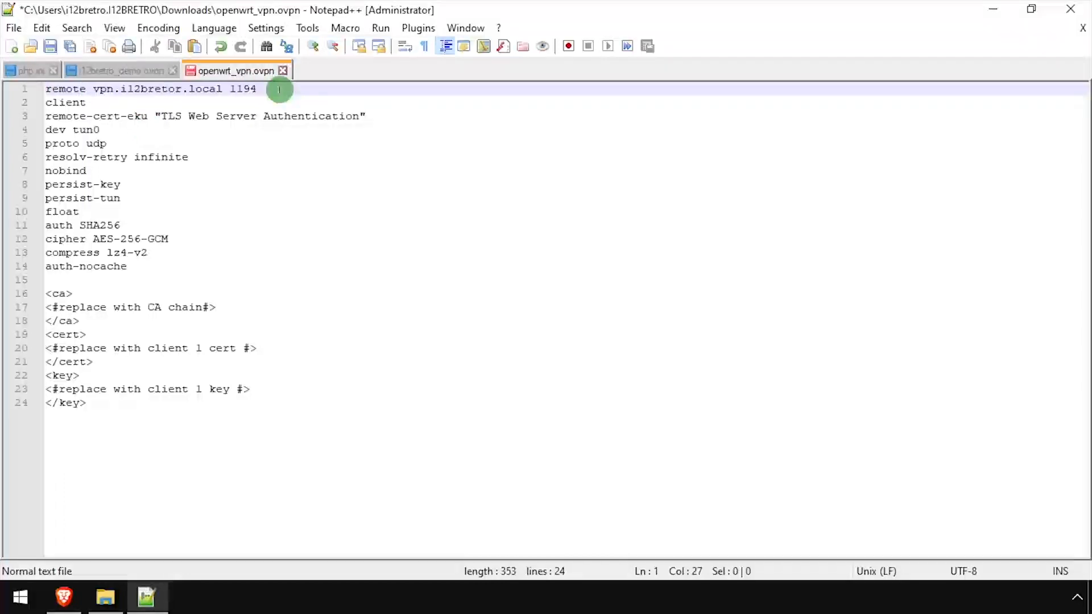
# Browse the network share \\i12bretrodc\c$ to Users\i12bretro\Desktop and open ca.pem, client.key and client1.crt in Notepad++
pyautogui.click(23, 610)
pyautogui.write('\\')
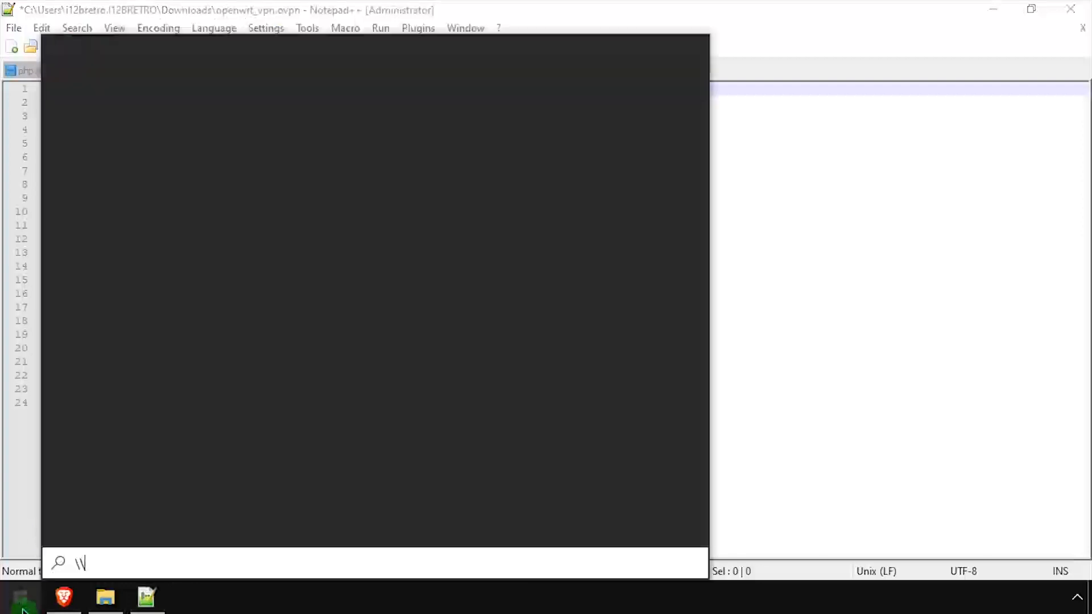
pyautogui.write('i12bretrodc\\c$')
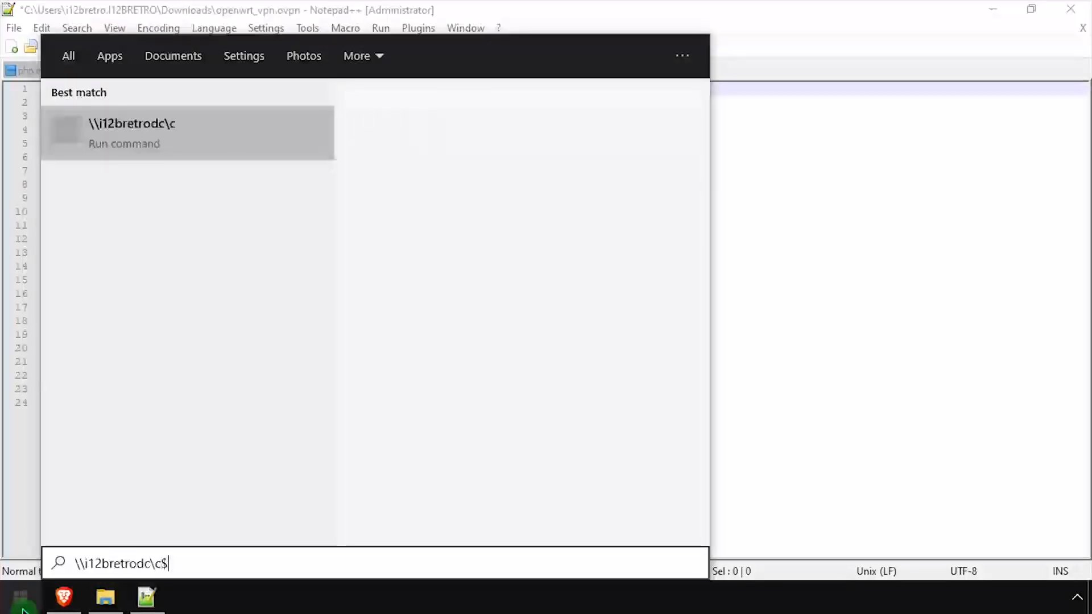
pyautogui.press('Return')
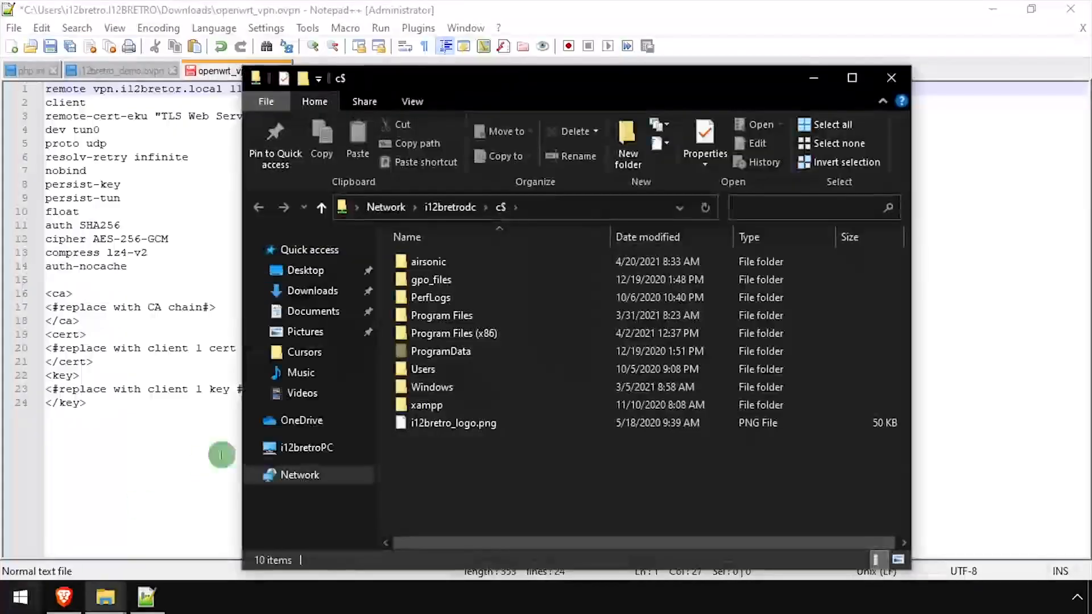
pyautogui.doubleClick(439, 367)
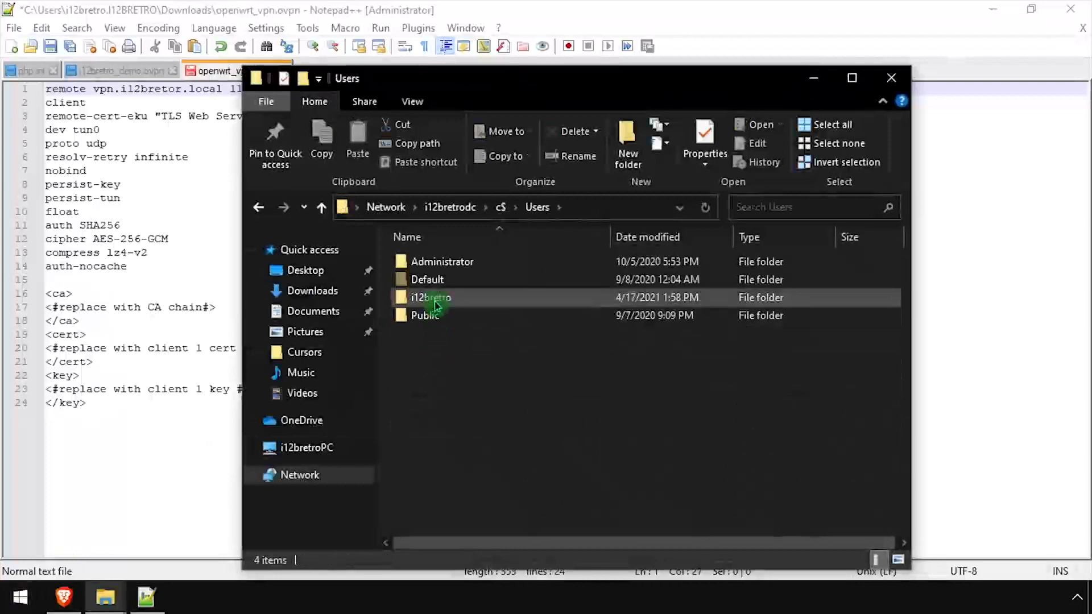
pyautogui.doubleClick(435, 304)
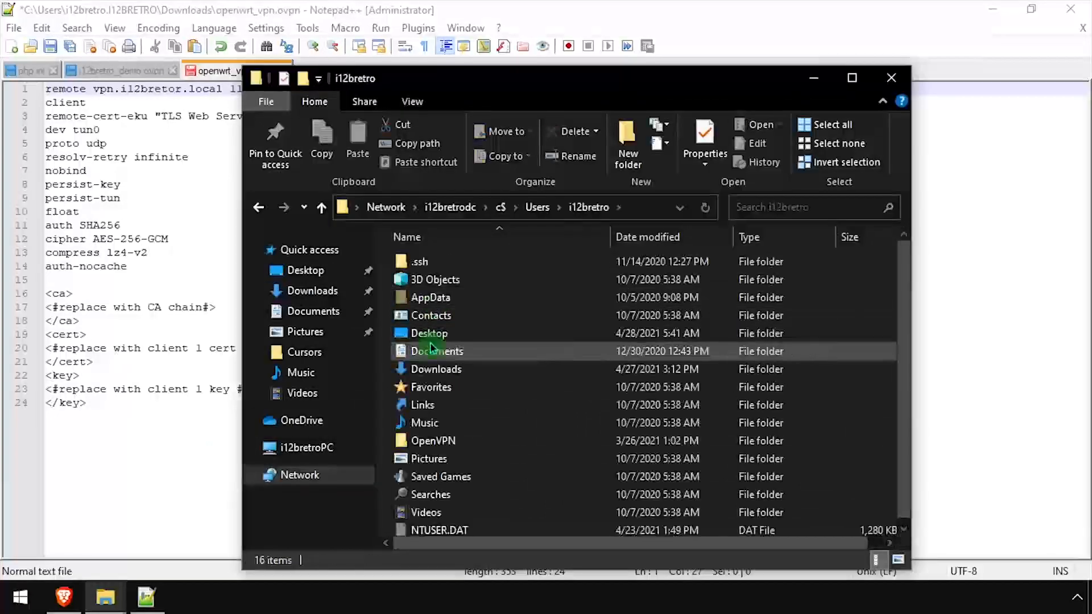
pyautogui.doubleClick(433, 337)
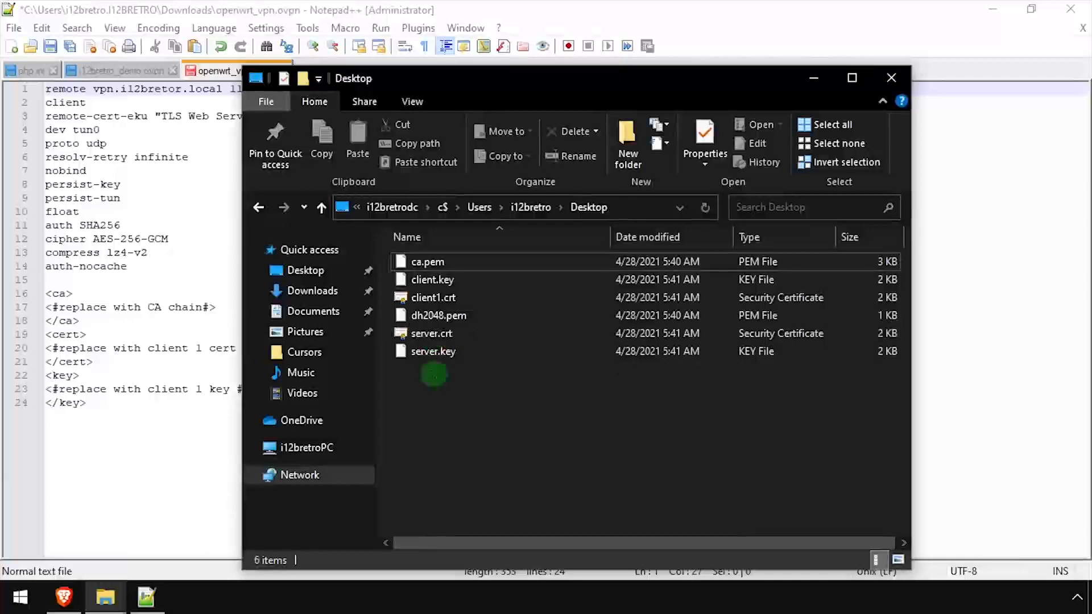
pyautogui.moveTo(481, 258); pyautogui.dragTo(961, 62)
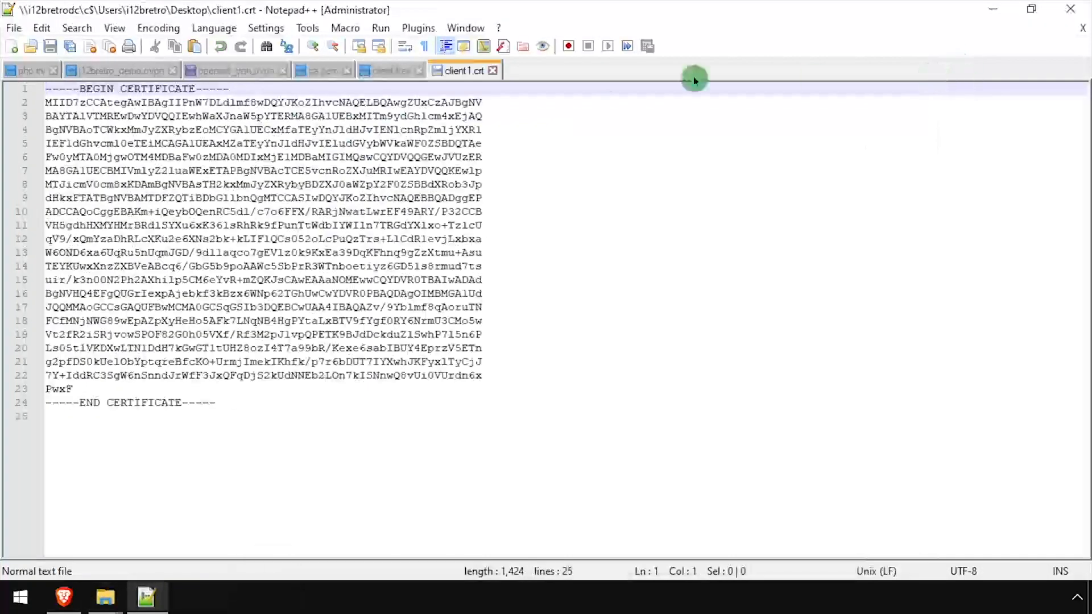
# Replace the CA chain placeholder in openwrt_vpn.ovpn with the full contents of ca.pem, without a trailing blank line
pyautogui.click(310, 70)
pyautogui.hotkey('ctrl', 'a')
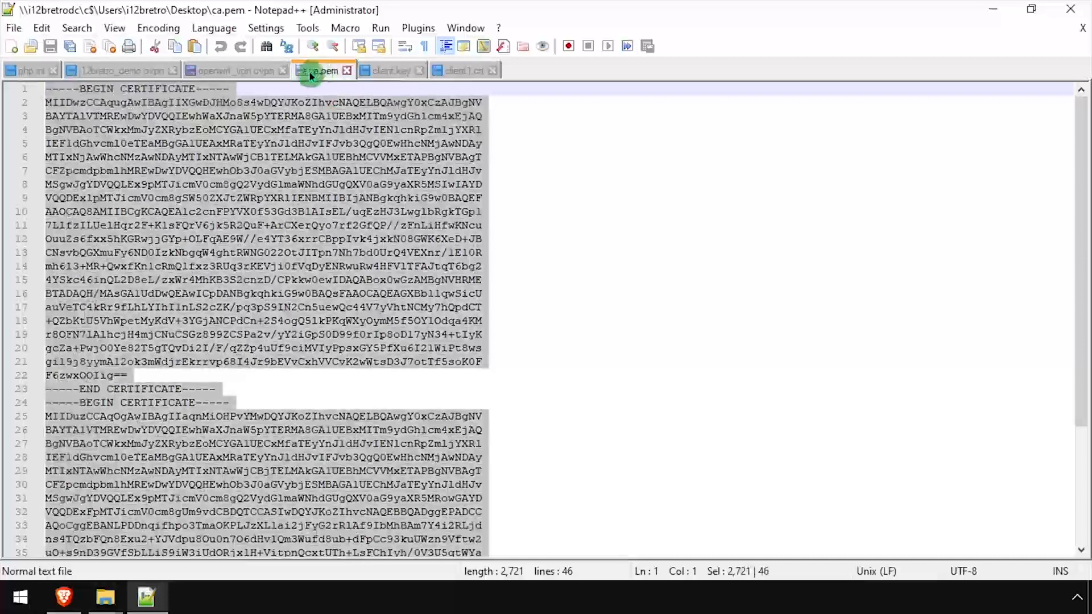
pyautogui.click(241, 70)
pyautogui.moveTo(213, 310); pyautogui.dragTo(34, 314)
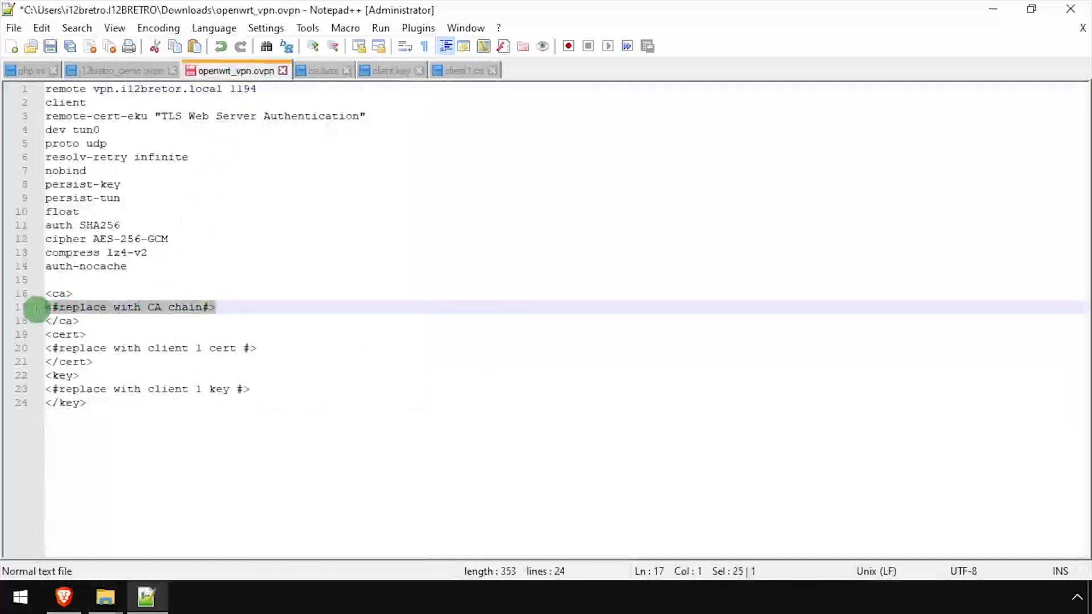
pyautogui.hotkey('ctrl', 'v')
pyautogui.press('BackSpace')
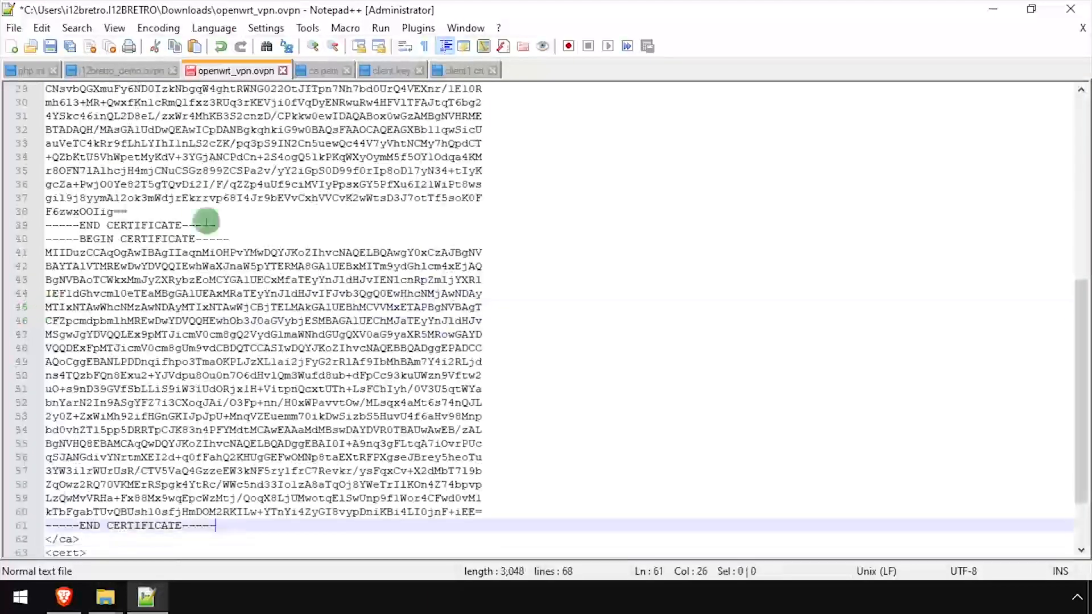
# Replace the client 1 cert placeholder in openwrt_vpn.ovpn with the certificate text copied from client1.crt
pyautogui.click(391, 70)
pyautogui.click(460, 69)
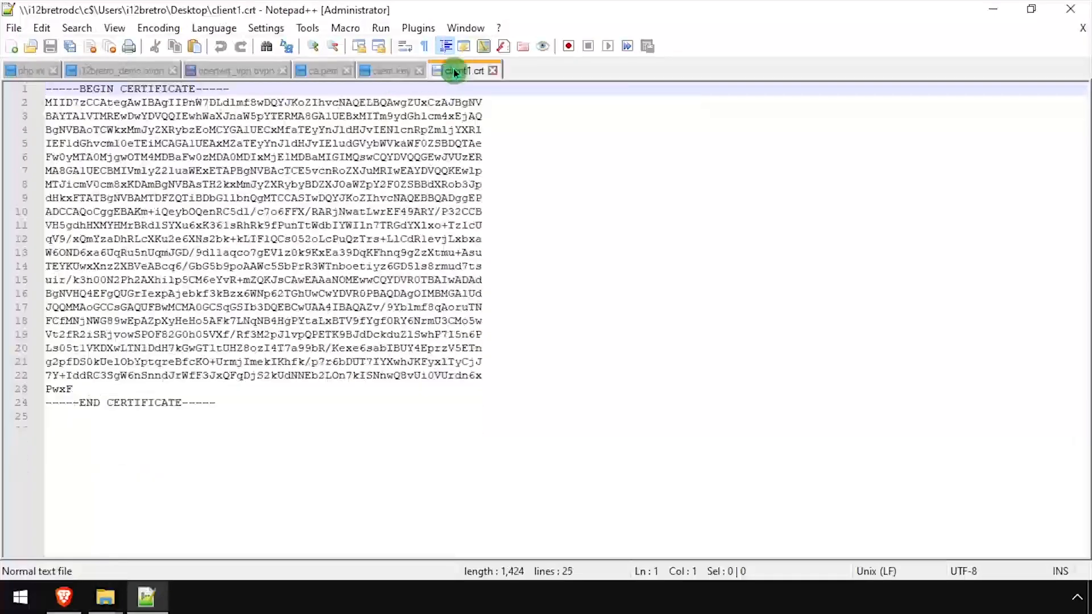
pyautogui.moveTo(262, 403); pyautogui.dragTo(48, 79)
pyautogui.click(220, 76)
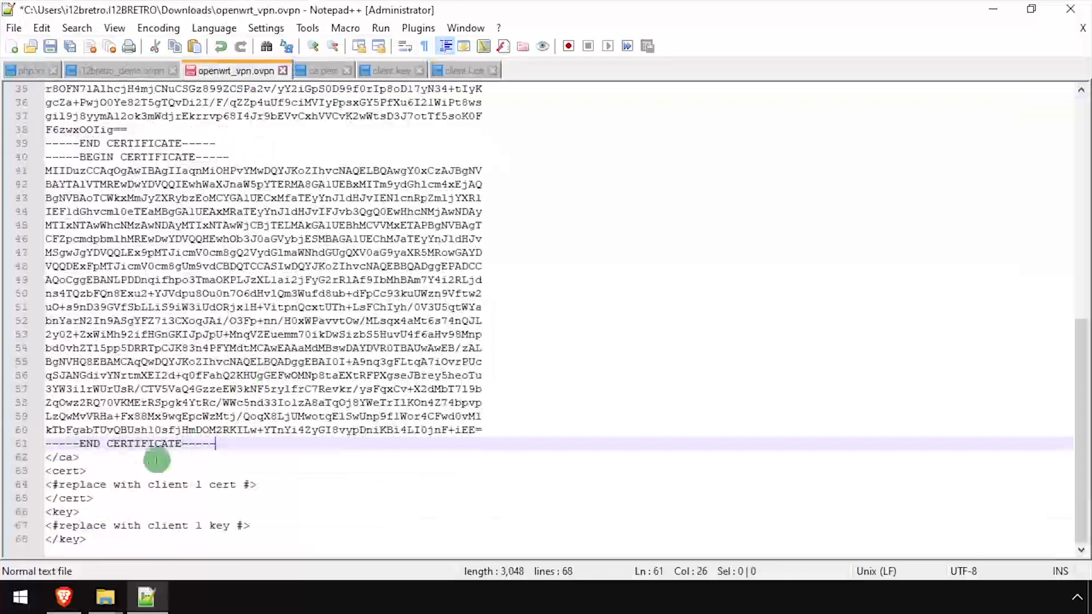
pyautogui.moveTo(283, 485); pyautogui.dragTo(46, 485)
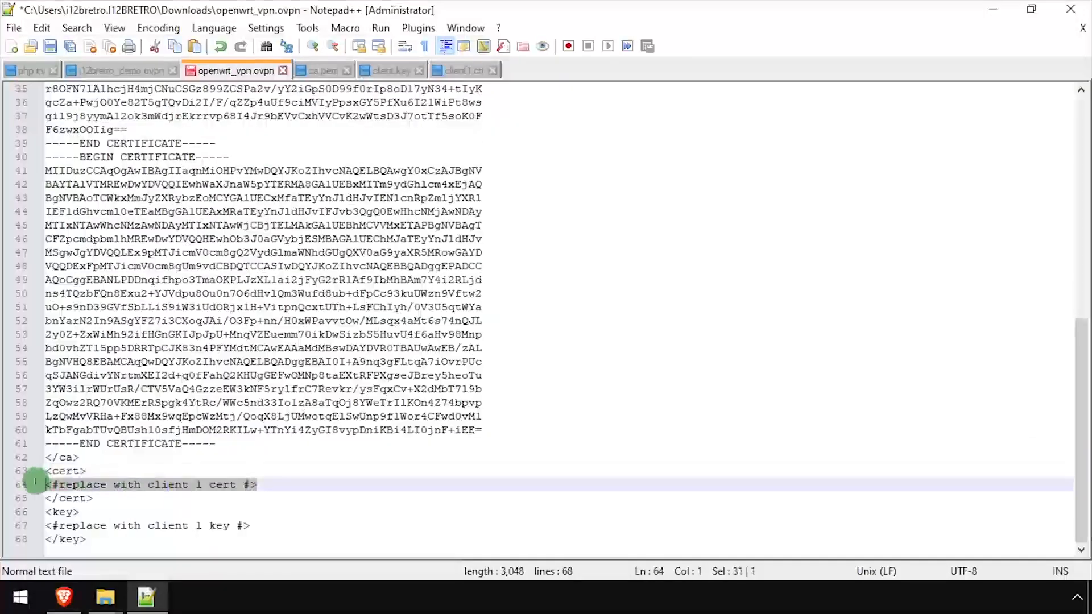
pyautogui.hotkey('ctrl', 'v')
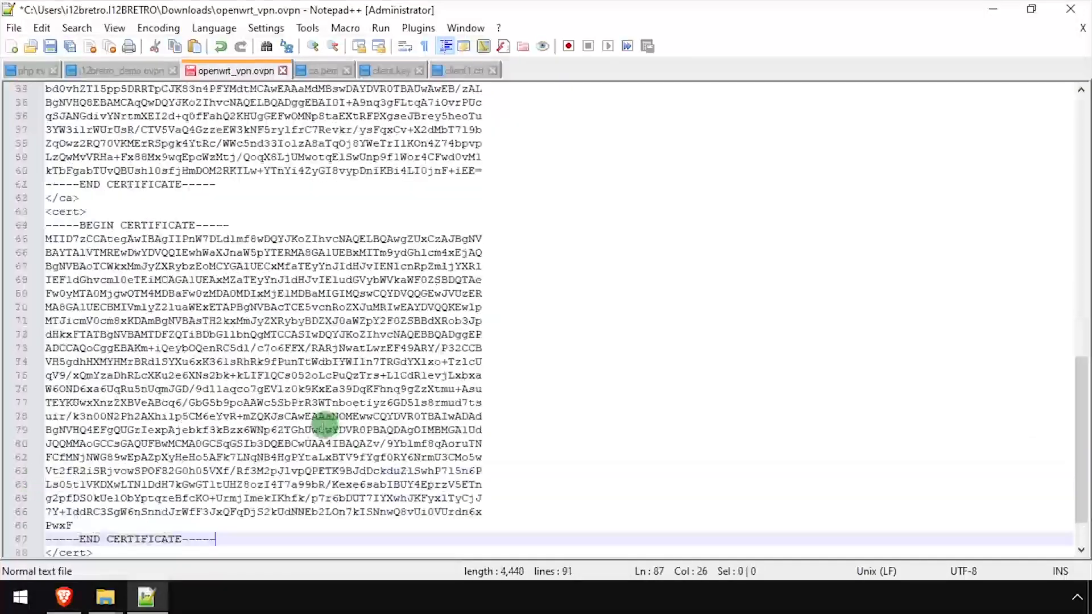
# Replace the client 1 key placeholder in openwrt_vpn.ovpn with the private key copied from client.key, and save the profile
pyautogui.click(392, 70)
pyautogui.moveTo(234, 460); pyautogui.dragTo(6, 52)
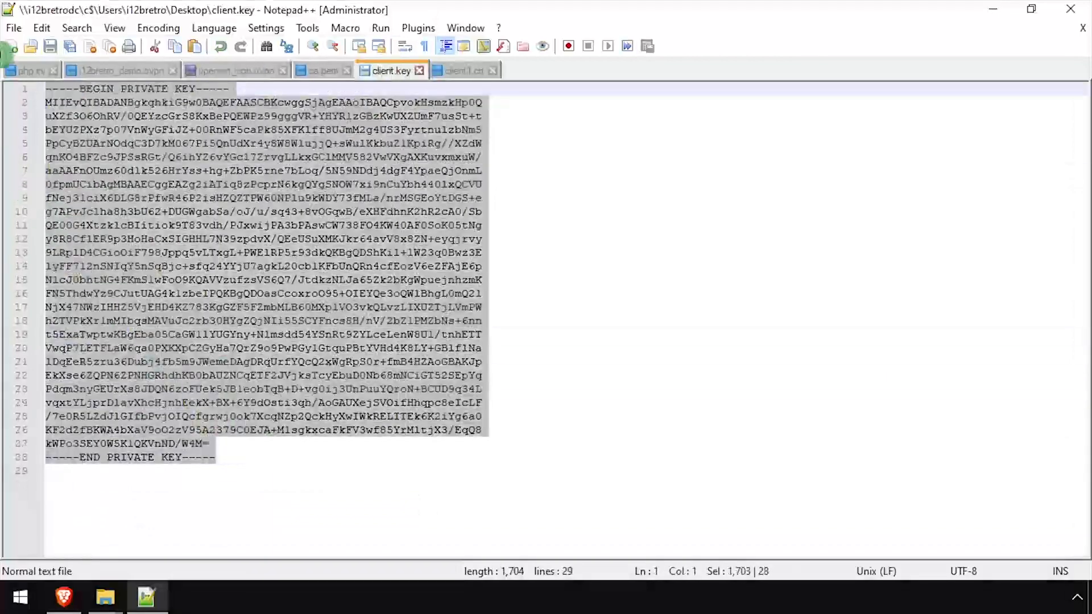
pyautogui.click(231, 70)
pyautogui.scroll(-2, 212, 485)
pyautogui.click(212, 485)
pyautogui.moveTo(253, 528); pyautogui.dragTo(60, 523)
pyautogui.hotkey('ctrl', 'v')
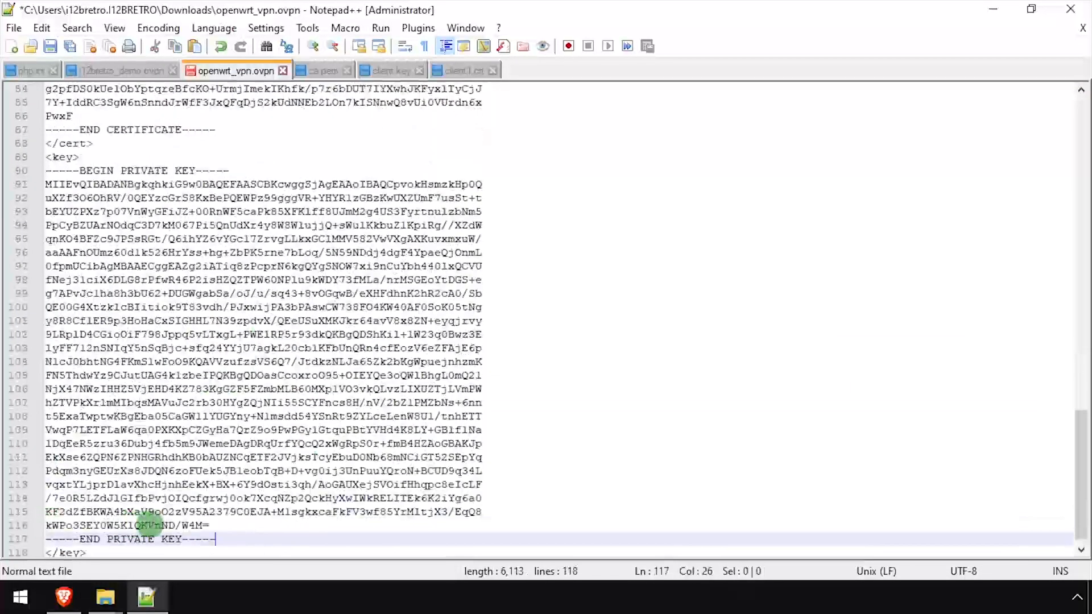
pyautogui.click(55, 48)
# Return to the Downloads folder in File Explorer and cut openwrt_vpn.ovpn
pyautogui.click(115, 596)
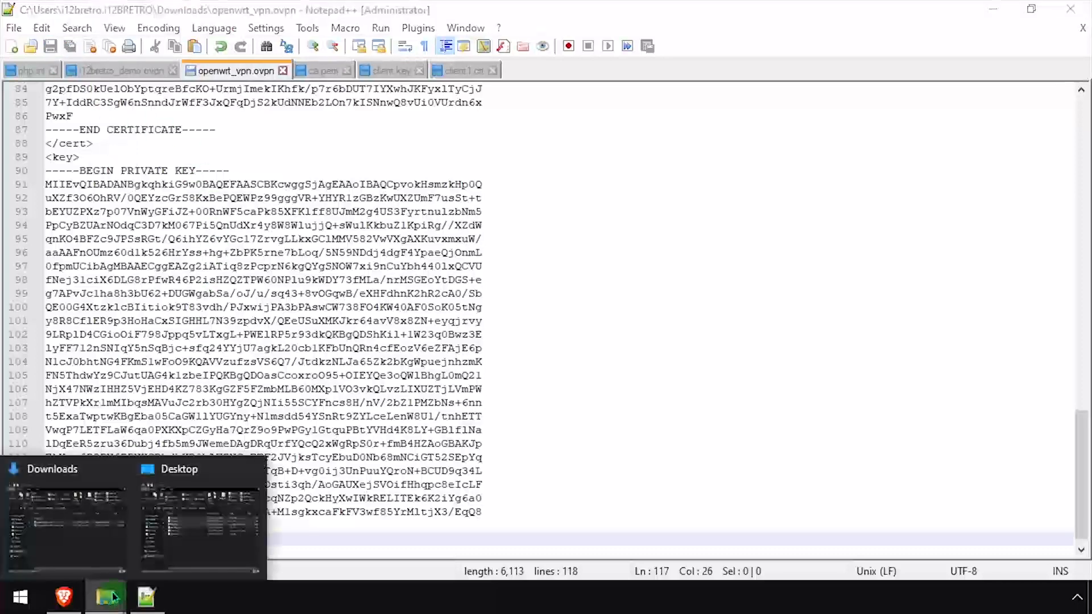
pyautogui.click(101, 576)
pyautogui.click(455, 265)
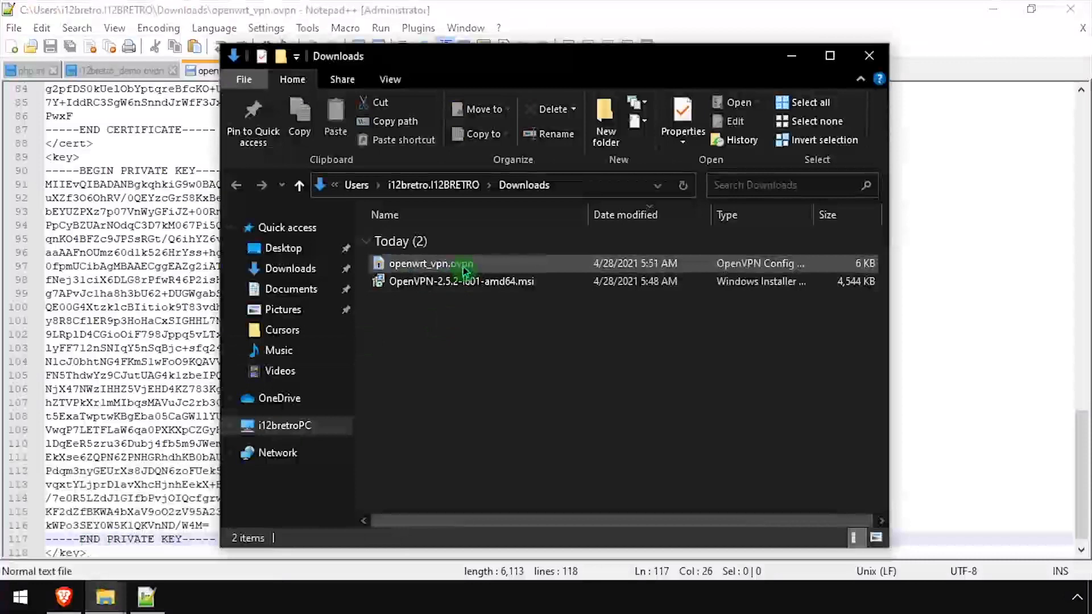
pyautogui.rightClick(464, 267)
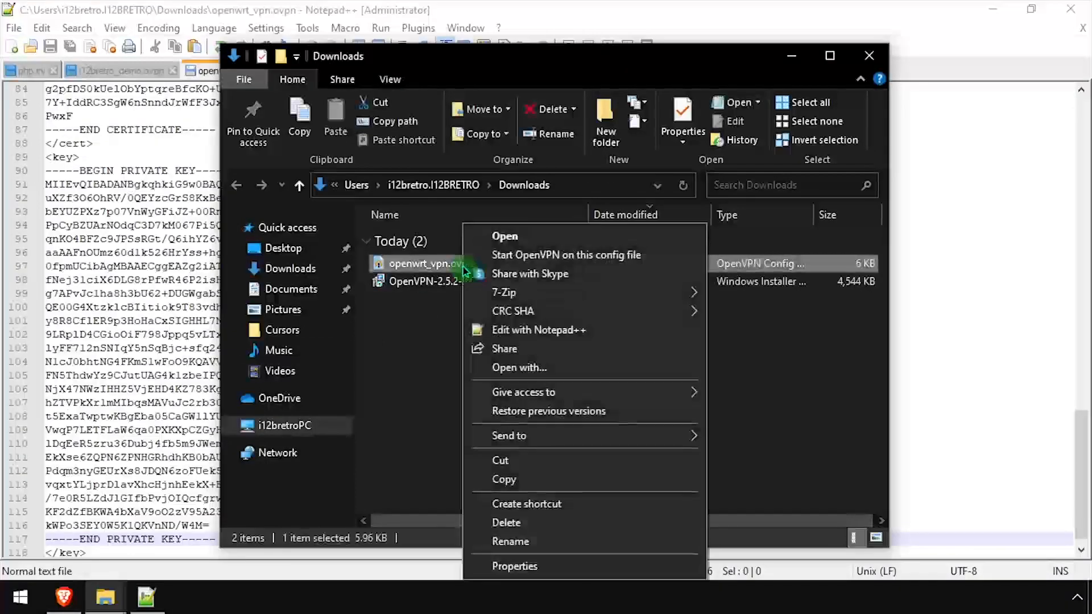
pyautogui.click(527, 460)
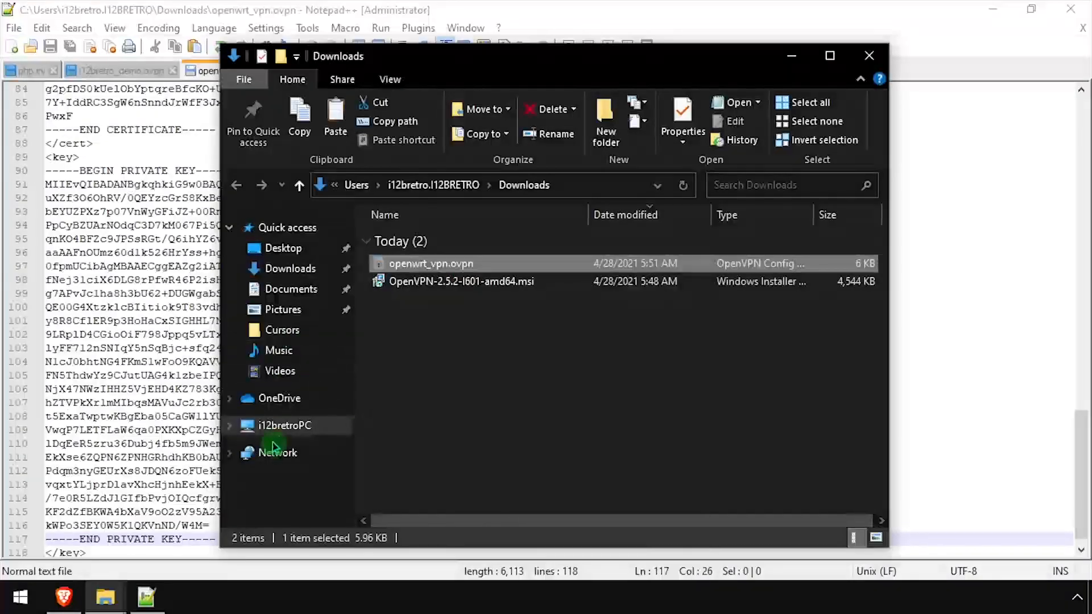
# Move the cut openwrt_vpn.ovpn profile into the folder C:\Program Files\OpenVPN\config
pyautogui.click(336, 421)
pyautogui.click(454, 462)
pyautogui.doubleClick(454, 462)
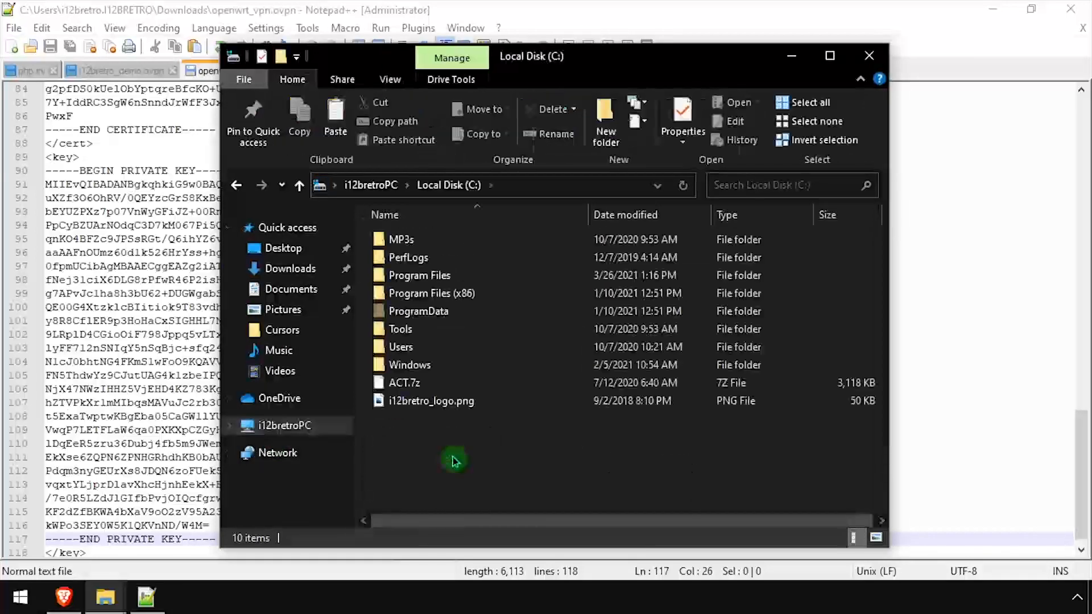
pyautogui.click(453, 282)
pyautogui.doubleClick(453, 279)
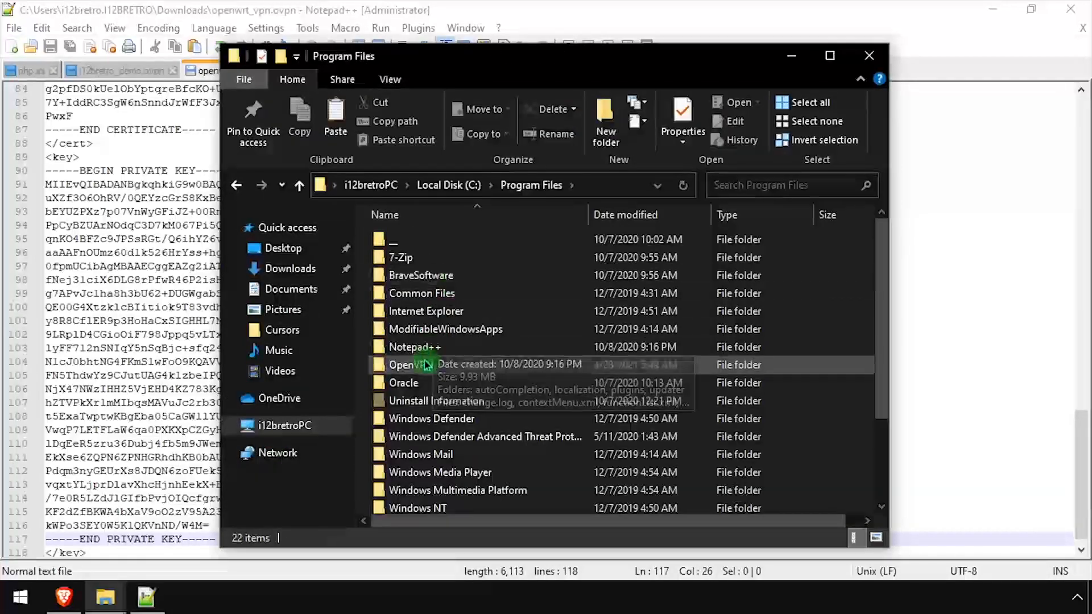
pyautogui.doubleClick(427, 364)
pyautogui.doubleClick(422, 259)
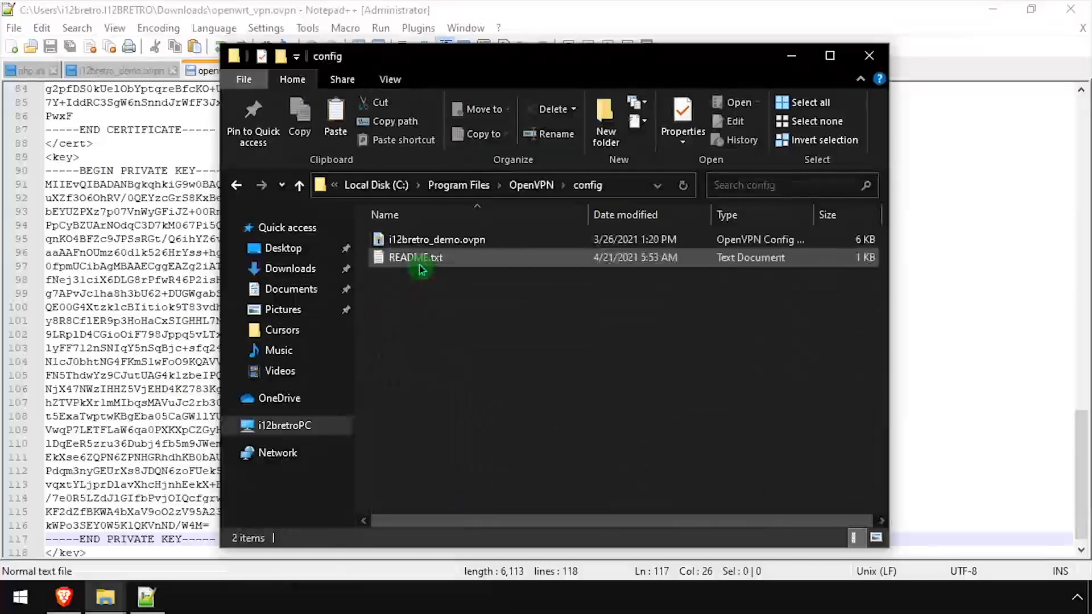
pyautogui.rightClick(429, 293)
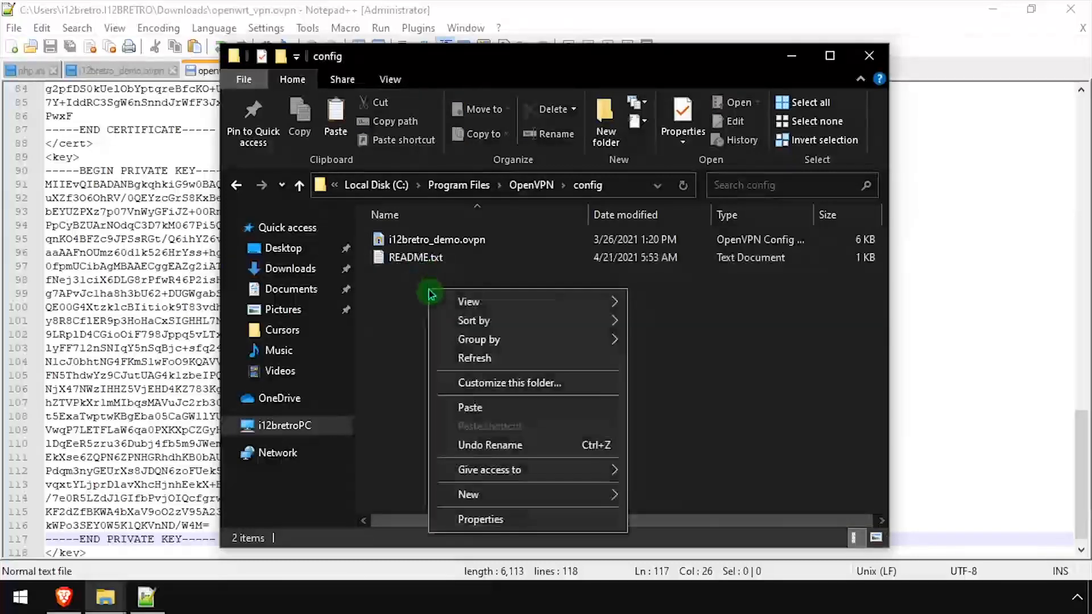
pyautogui.click(494, 408)
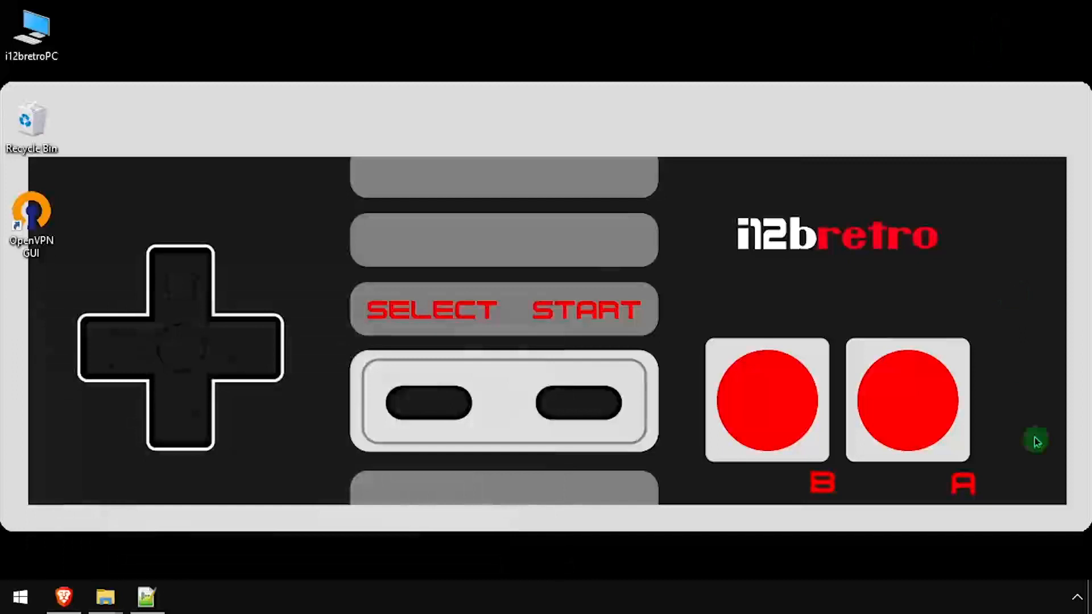
# Switch to the running OpenVPN GUI, connect the openwrt_vpn profile, and open its connection status log
pyautogui.click(1077, 598)
pyautogui.rightClick(1076, 527)
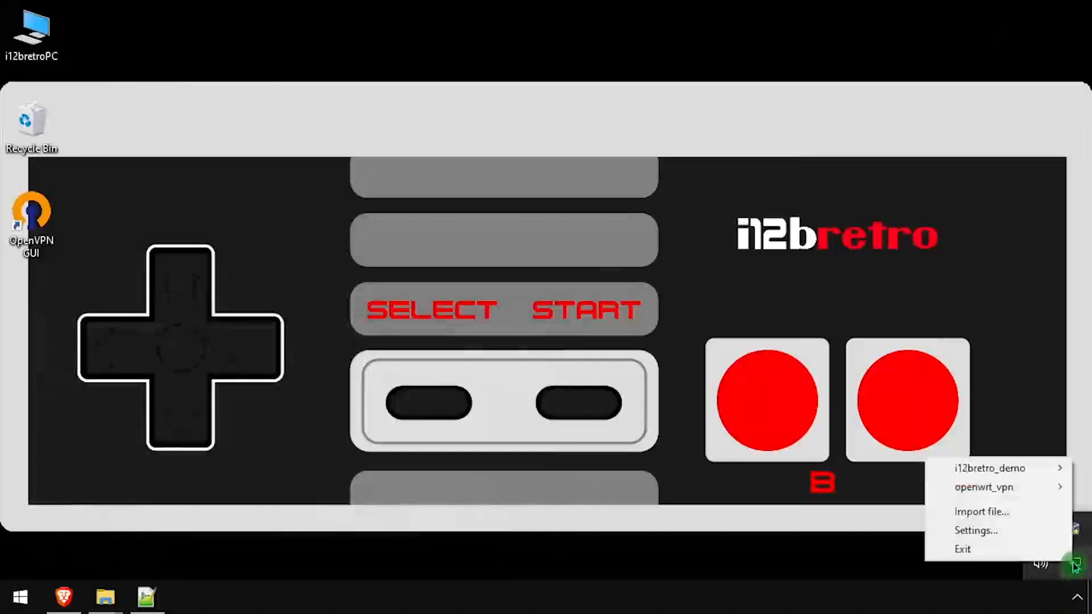
pyautogui.moveTo(996, 488)
pyautogui.click(805, 367)
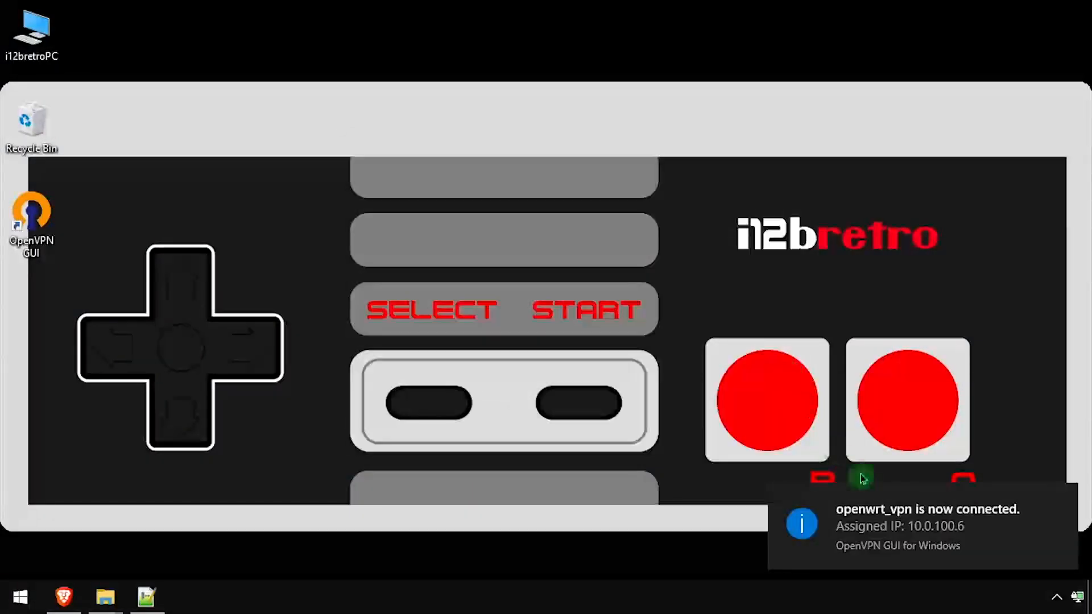
pyautogui.click(1078, 598)
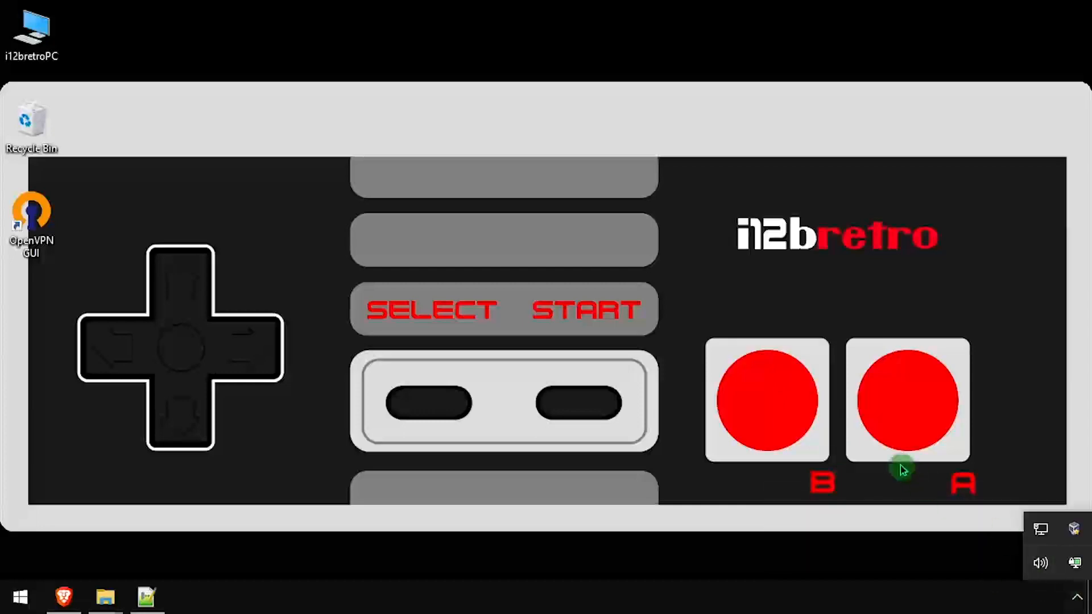
pyautogui.doubleClick(1074, 563)
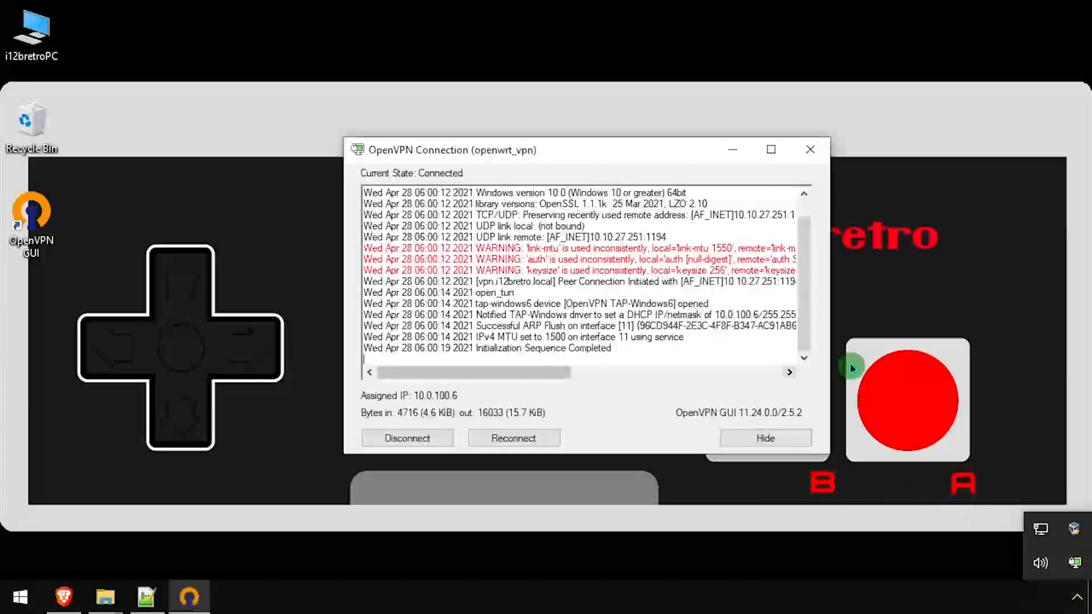